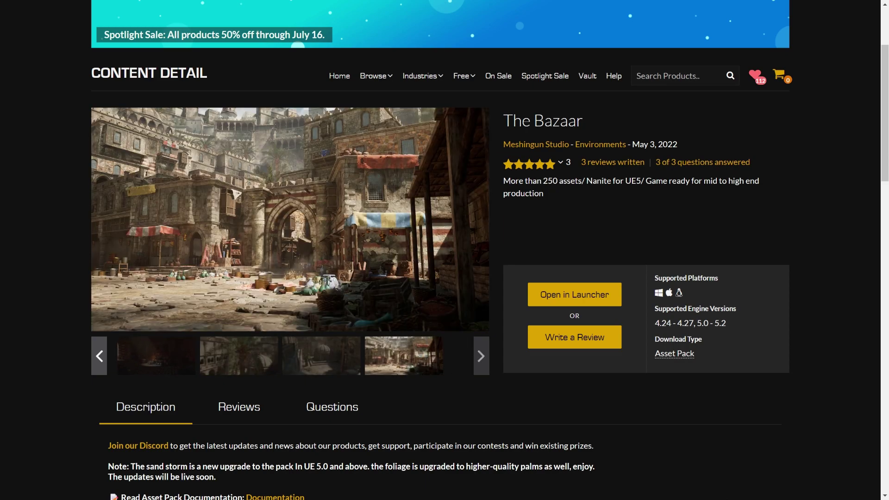
- Look through The Bazaar product page and Meshingun Studio's marketplace listings
scroll(444, 250, "down", 10)
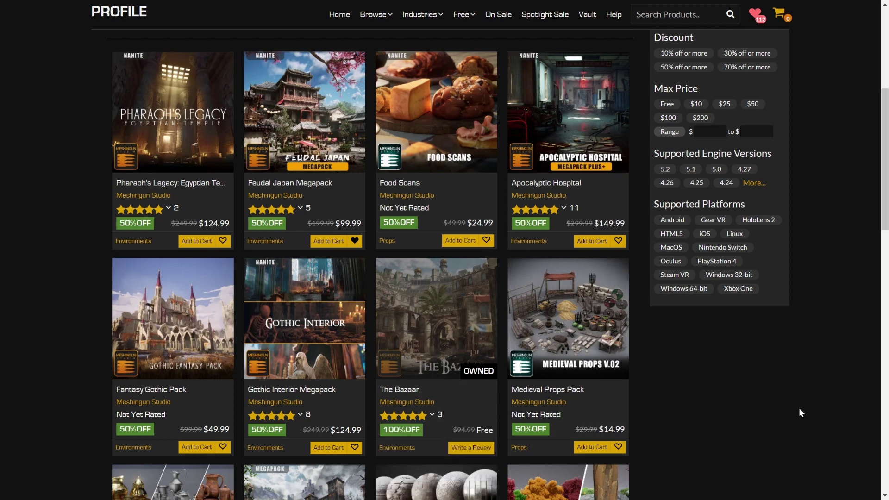
scroll(805, 364, "down", 10)
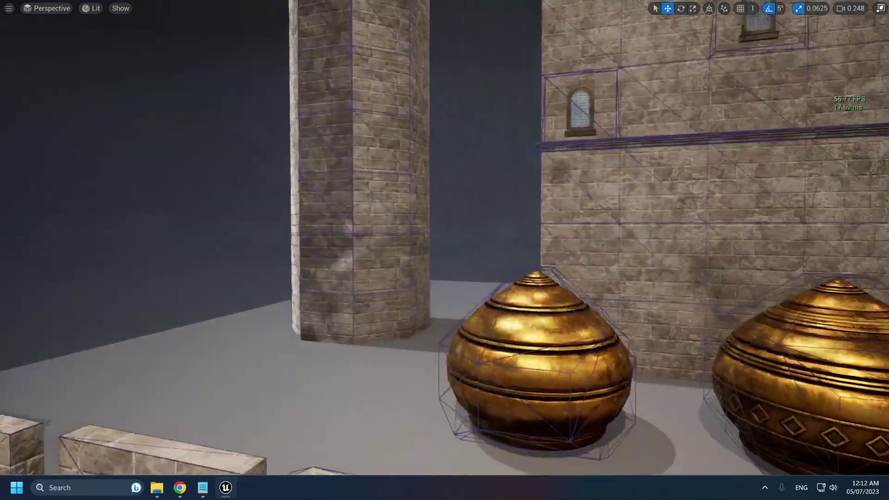
- Show the Nanite Overview visualization of the level and return the viewport to Lit
left_click(91, 8)
mouse_move(151, 199)
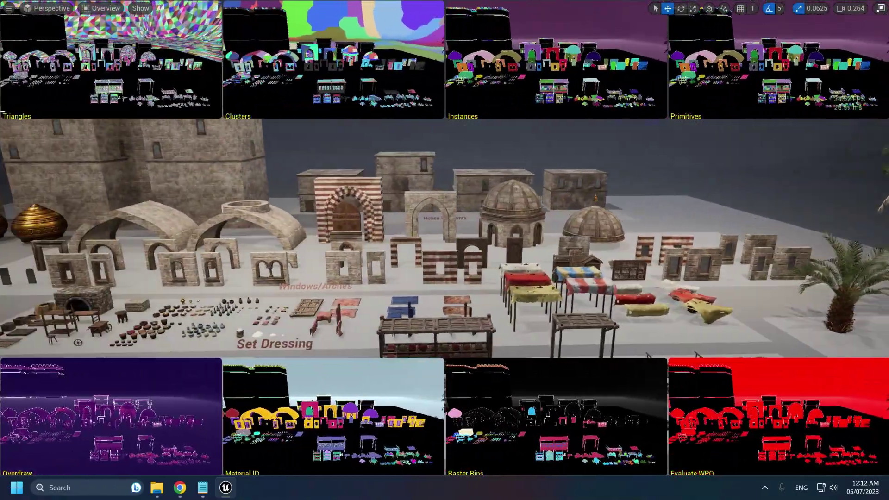
left_click(100, 9)
left_click(111, 37)
- Fly closer to the architecture display and switch the viewport to Detail Lighting
scroll(296, 223, "up", 2)
right_click_drag(296, 222, 185, 241)
key("w")
left_click(96, 9)
left_click(111, 72)
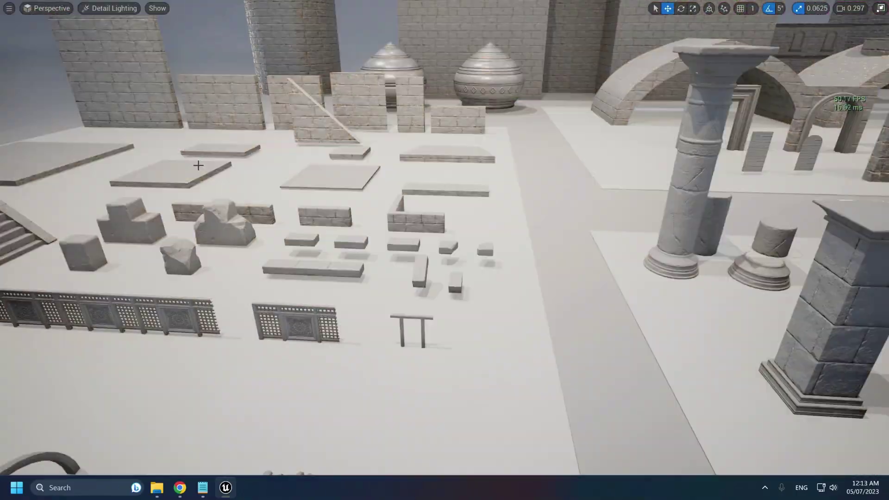
- Switch the viewport from Detail Lighting to Lighting Only and inspect the meshes
left_click(102, 9)
left_click(111, 84)
right_click_drag(198, 167, 246, 148)
key("w")
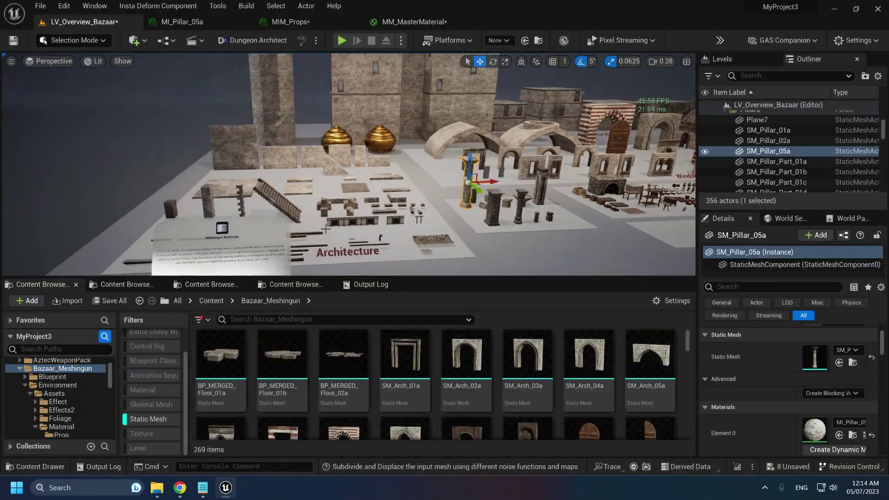
- Move in on the pillar display and show it in Lighting Only mode
key("w")
right_click_drag(325, 228, 347, 245)
key("alt+6")
- Select all static meshes in the Bazaar_Meshingun folder and disable Nanite on them
left_click(342, 363)
key("ctrl+a")
right_click(334, 361)
mouse_move(418, 163)
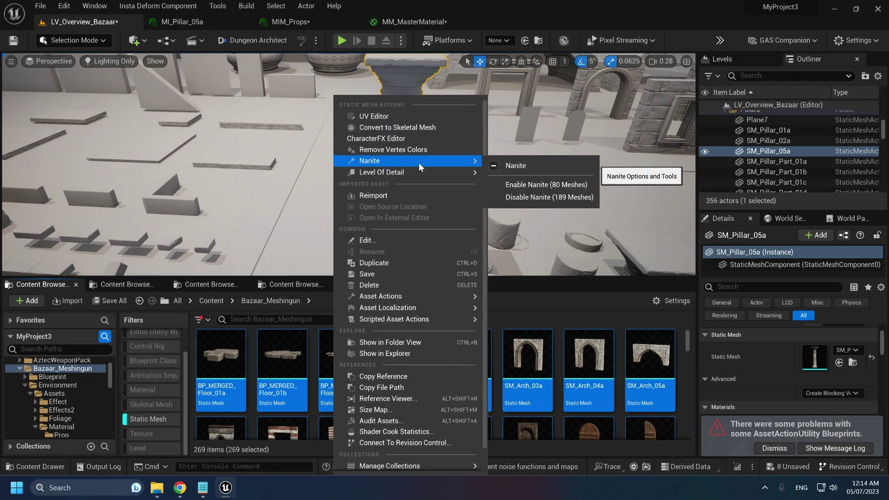
left_click(525, 199)
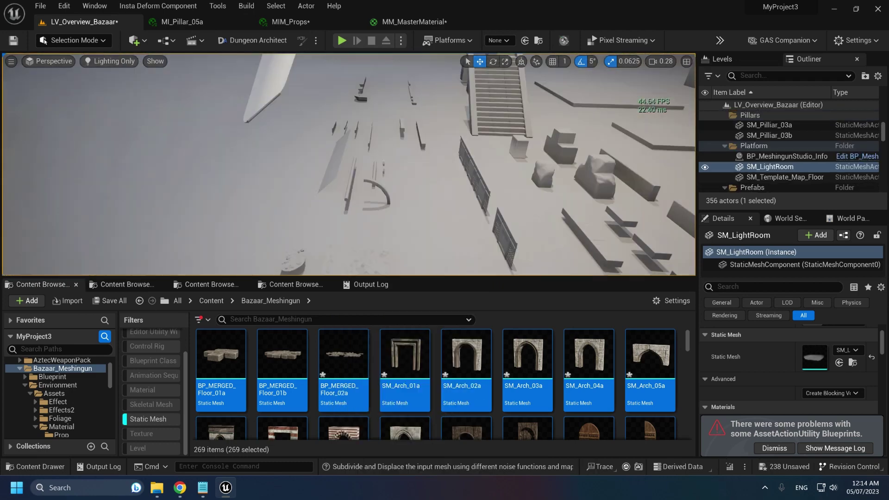
- Examine the rocks, walls and pillars up close in Lighting Only mode
key("w")
right_click_drag(349, 165, 384, 125)
scroll(349, 164, "down", 1)
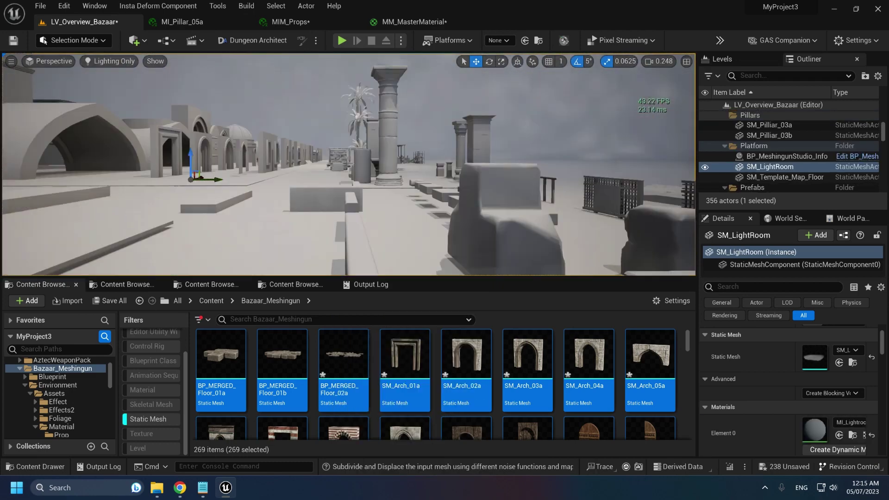
key("w")
right_click_drag(349, 164, 412, 158)
key("w")
- Compare the level's meshes in Lit and Wireframe modes, finishing in Lit
right_click_drag(464, 62, 463, 61)
right_click_drag(349, 164, 348, 164)
key("alt+4")
key("alt+2")
right_click_drag(463, 61, 463, 62)
right_click_drag(348, 165, 348, 165)
key("alt+4")
- Run the scripted Nanite asset action on all selected static meshes, then clear the asset selection
right_click(360, 370)
mouse_move(446, 321)
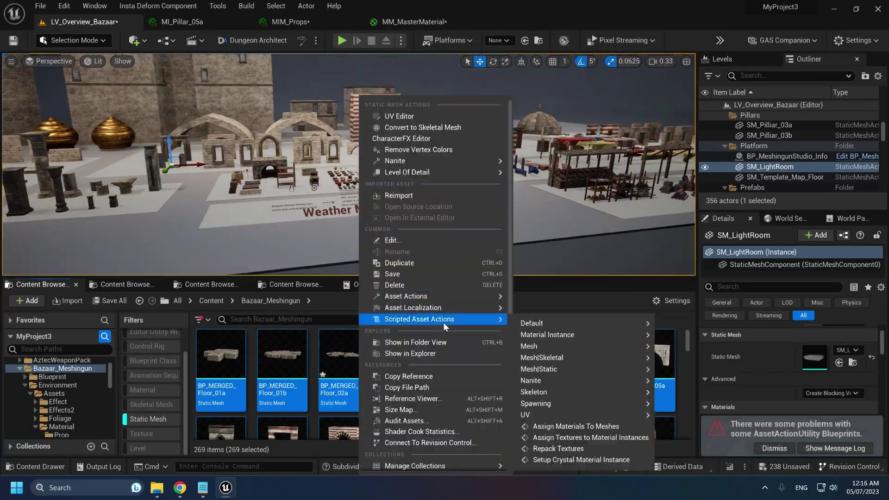
mouse_move(577, 381)
left_click(699, 385)
left_click(481, 293)
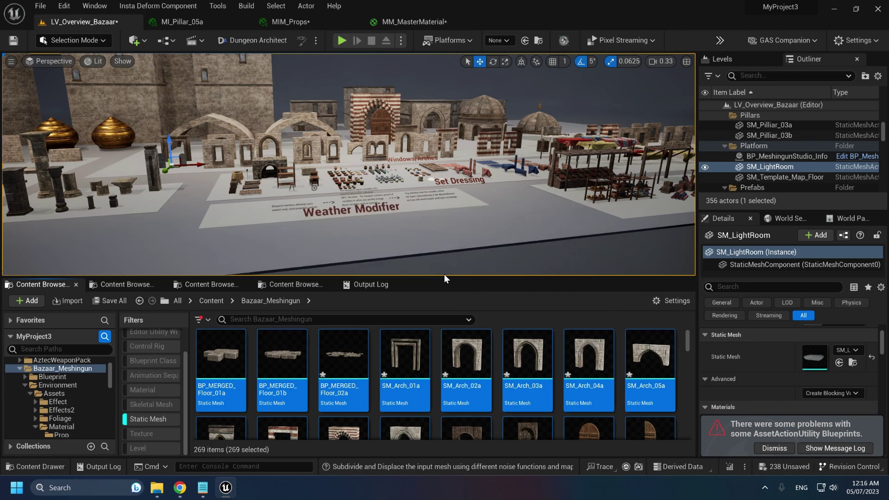
right_click_drag(444, 274, 444, 274)
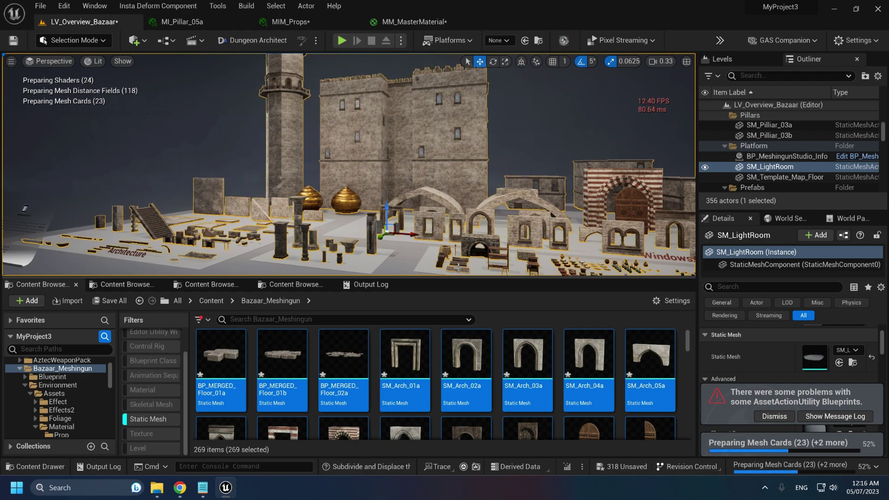
left_click(440, 367)
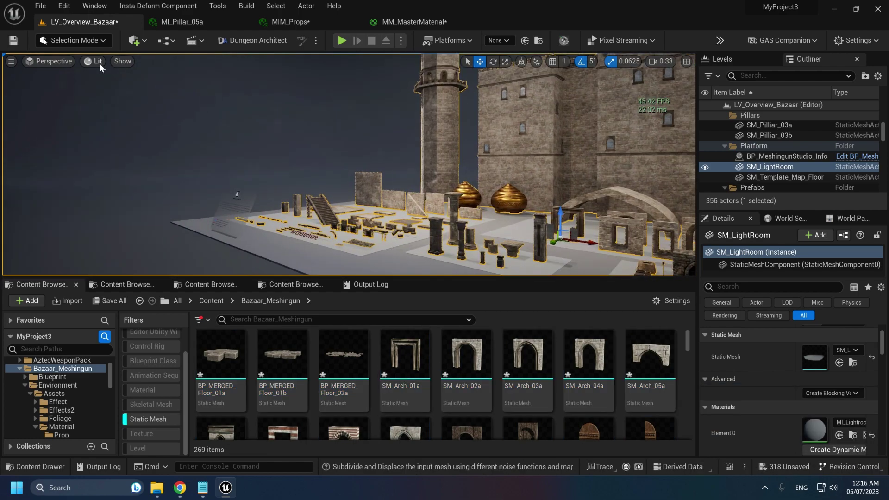
- Inspect the level's meshes in a visualization view mode and restore the Lit view
left_click(94, 60)
mouse_move(119, 315)
left_click(234, 282)
key("w")
mouse_move(348, 165)
right_mouse_down()
mouse_move(384, 210)
mouse_move(368, 202)
mouse_move(398, 199)
mouse_move(400, 183)
mouse_move(347, 167)
mouse_move(347, 179)
mouse_move(345, 168)
right_mouse_up()
key("s")
key("alt+4")
- Recheck the meshes in the visualization mode, then view the market stalls and arches in Lit
key("w")
scroll(346, 166, "down", 1)
key("s")
left_click(93, 60)
left_click(236, 279)
left_click(103, 61)
left_click(118, 95)
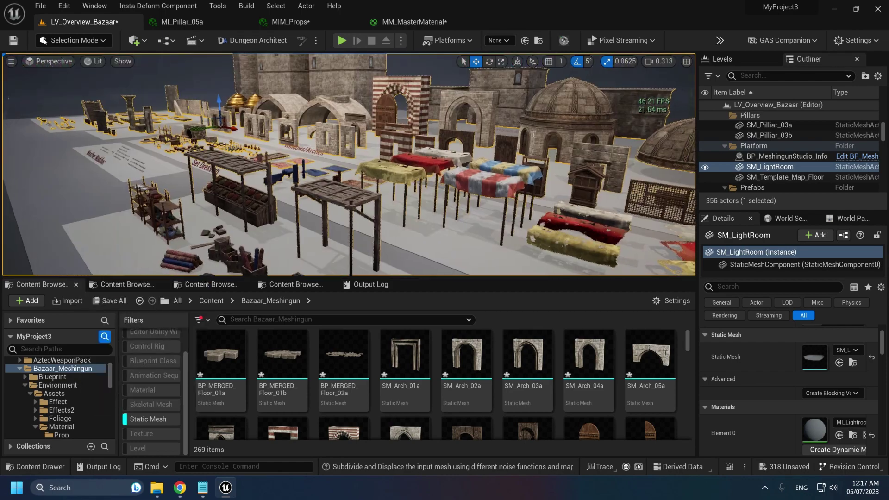
right_click_drag(118, 96, 118, 96)
right_click_drag(348, 164, 366, 160)
key("w")
key("s")
- Select the tall tower beside the castle and undo the last change
left_click(370, 176)
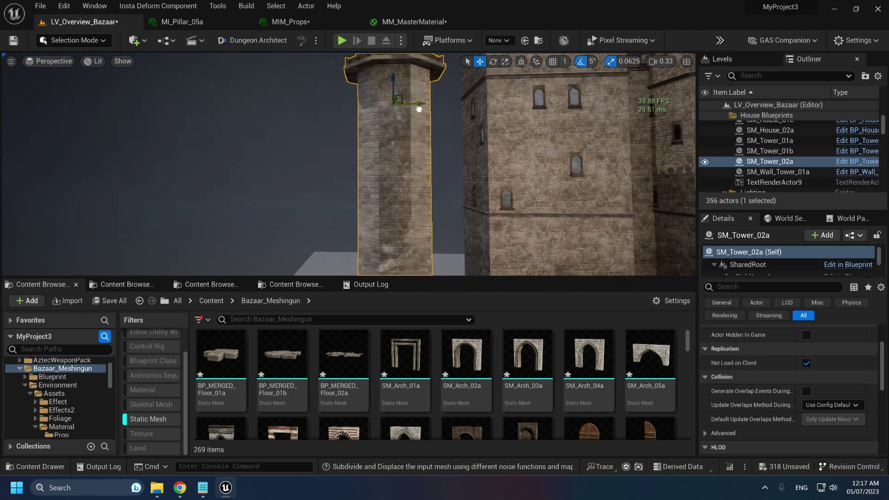
right_click_drag(419, 110, 419, 109)
key("ctrl+z")
key("a")
right_click_drag(356, 159, 391, 162)
- Move the tall tower vertically and view it together with the whole display
key("w")
mouse_move(353, 95)
right_mouse_down()
mouse_move(343, 132)
mouse_move(355, 120)
mouse_move(352, 153)
mouse_move(347, 109)
mouse_move(367, 92)
right_mouse_up()
key("w")
key("s")
key("w")
key("s")
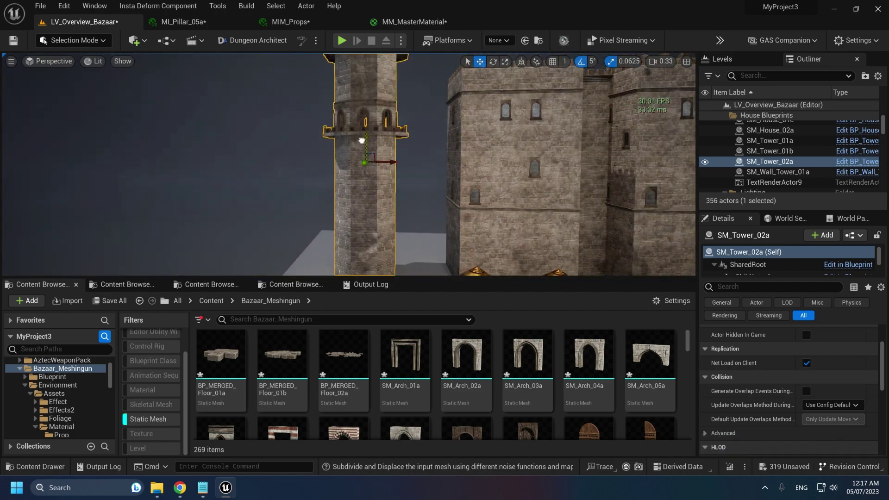
left_click_drag(373, 262, 362, 131)
key("s")
right_click_drag(362, 131, 398, 108)
left_click(375, 108)
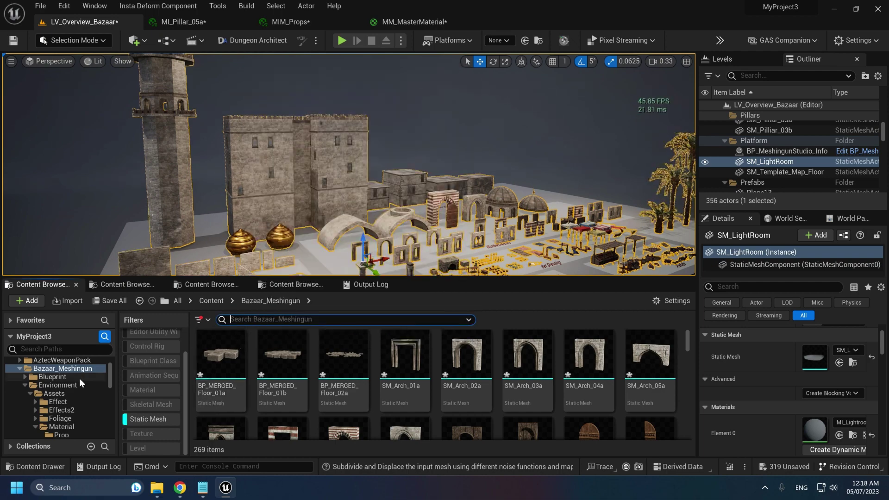
- Turn off the Static Mesh filter and open the Candle folder inside Blueprint
left_click(147, 418)
double_click(217, 354)
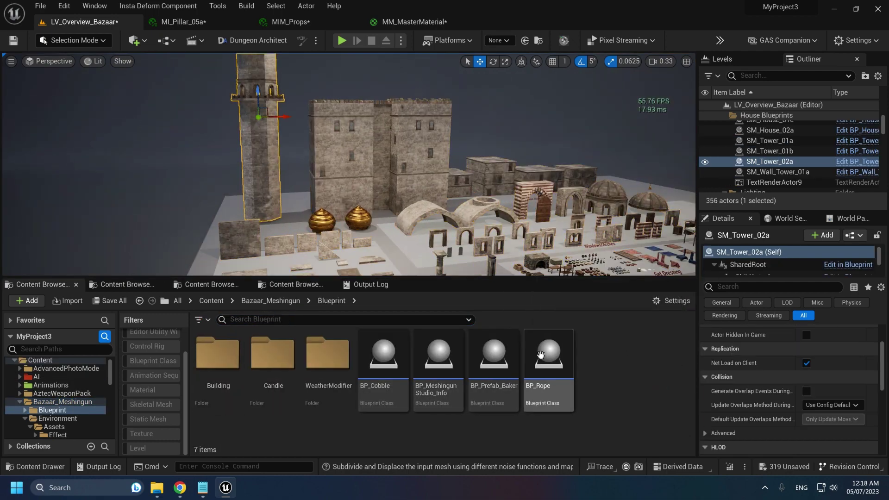
double_click(273, 354)
scroll(391, 374, "up", 1)
- Search the level's actors for "candl" and clear the search
left_click(761, 76)
type("candl")
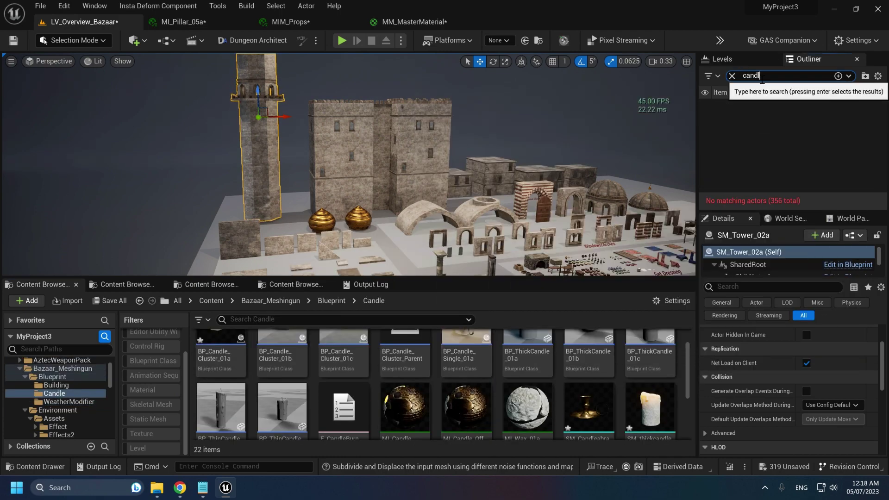
key("BackSpace")
key("BackSpace")
key("BackSpace")
key("BackSpace")
key("BackSpace")
- Place BP_Candle_Cluster_01c on the empty floor and bring it into close view
right_click_drag(486, 171, 490, 218)
scroll(441, 353, "up", 1)
right_click_drag(407, 200, 394, 222)
left_click(343, 355)
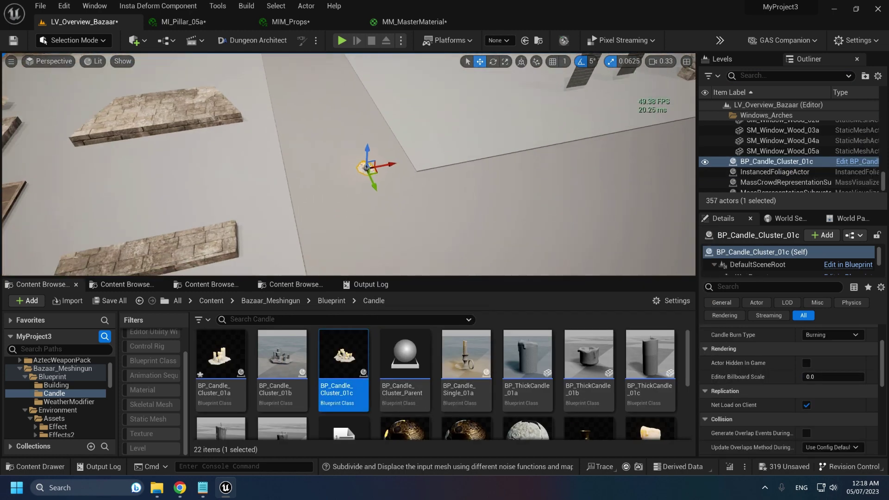
right_click_drag(366, 166, 354, 139)
scroll(745, 365, "up", 3)
- Try another Candle Burn Type on the candle cluster and reset it to default
left_click(833, 401)
left_click(826, 417)
left_click(872, 402)
- Review the candle cluster's properties and components, including the material on its Wax2 component
scroll(829, 408, "down", 9)
scroll(829, 408, "up", 1)
scroll(774, 258, "down", 4)
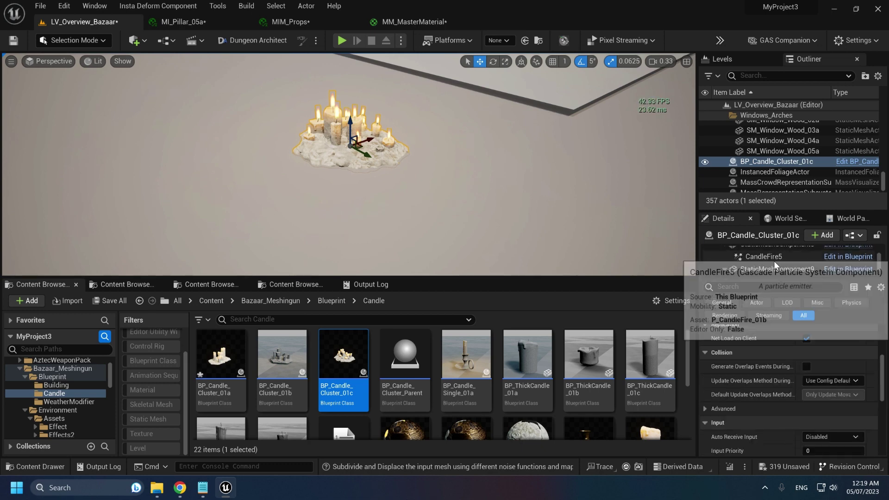
scroll(787, 335, "up", 6)
scroll(771, 261, "down", 2)
left_click(772, 269)
scroll(818, 390, "down", 1)
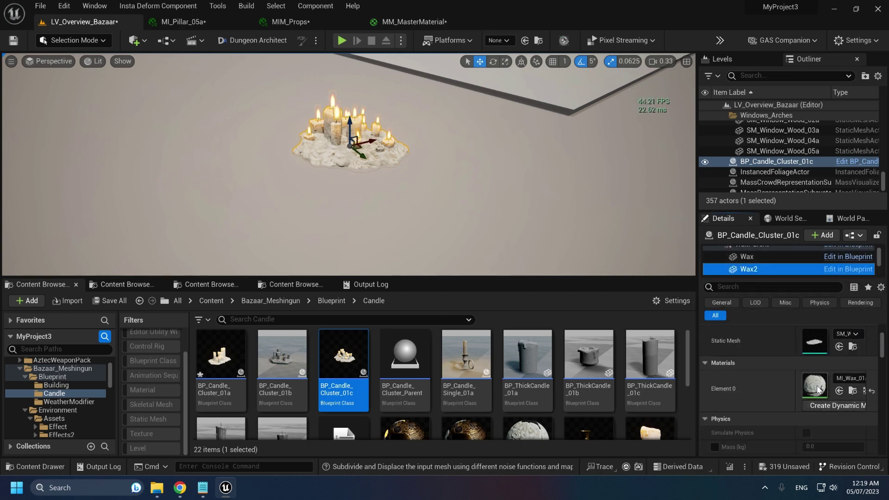
- Open the MI_Wax_01a material instance and review its parameters
scroll(509, 370, "down", 2)
left_click(544, 360)
double_click(544, 360)
scroll(654, 302, "down", 8)
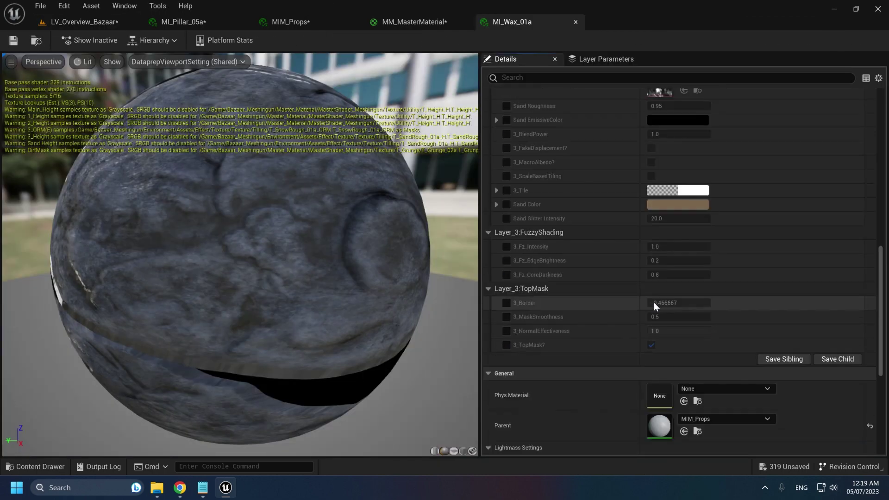
- Close the MI_Wax_01a, MM_MasterMaterial, MIM_Props and MI_Pillar_05a editors
middle_click(496, 21)
middle_click(439, 22)
left_click(519, 272)
left_click(198, 22)
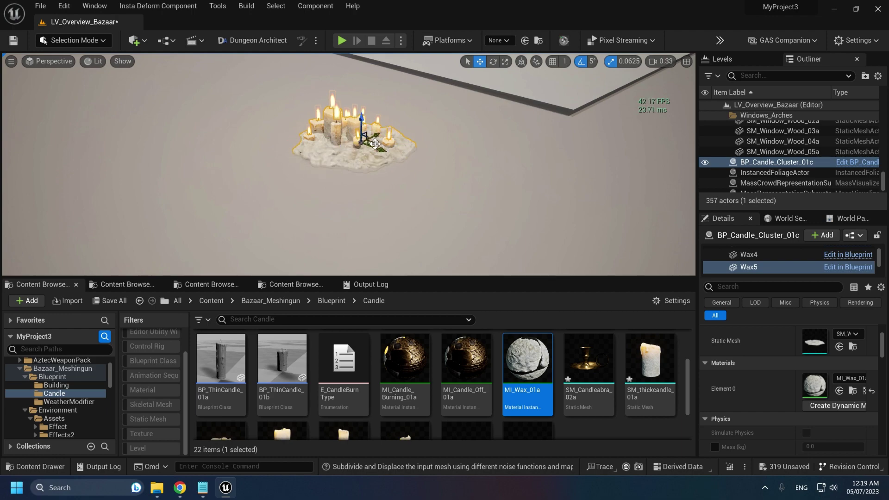
- Delete the candle cluster from the level
key("Delete")
right_click_drag(347, 162, 417, 139)
scroll(222, 398, "down", 2)
- Place BP_Prefab_Parent from the Blueprint/Building folder on the empty floor
left_click(52, 377)
left_click(51, 386)
right_click_drag(297, 194, 315, 218)
left_click_drag(227, 371, 428, 207)
- Review the settings and components of the placed BP_Prefab_Parent, then delete the actor
scroll(758, 347, "down", 4)
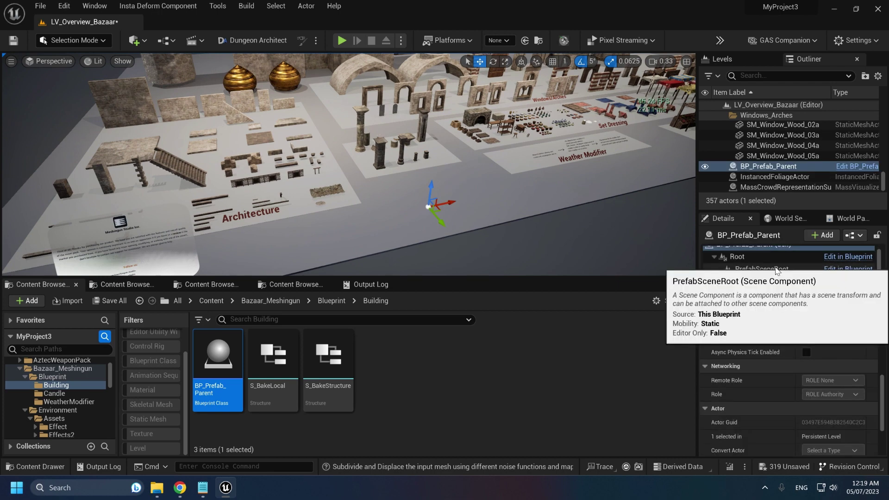
scroll(761, 270, "down", 1)
left_click(761, 269)
left_click(714, 251)
key("Delete")
- Open the BP_Prefab_Parent blueprint from the Building folder, view its Event Graph, and close it
left_click(54, 393)
left_click(76, 401)
left_click(56, 385)
left_click(232, 372)
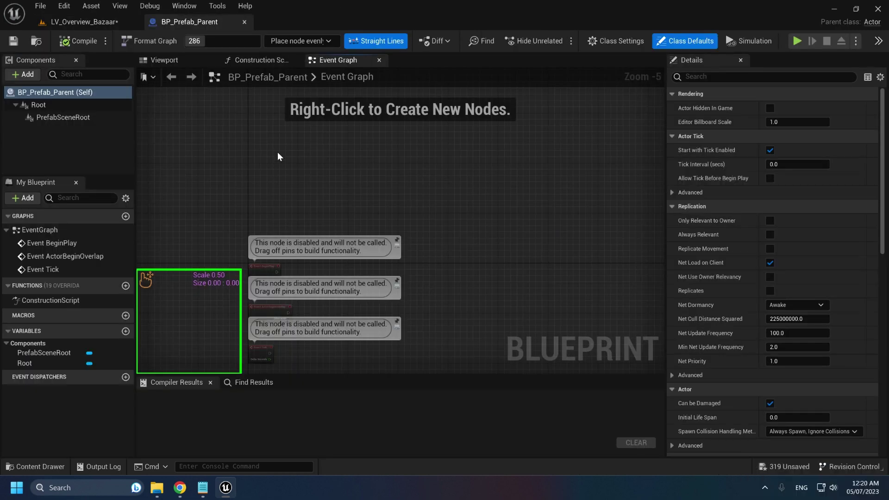
middle_click(221, 22)
- Place BP_Rope from the Blueprint folder on the empty floor
left_click(330, 301)
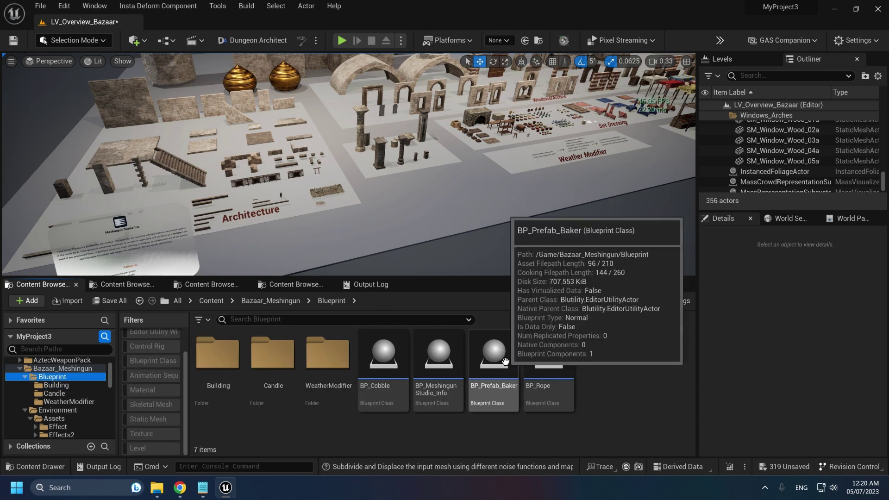
right_click_drag(519, 223, 516, 255)
key("w")
left_click_drag(549, 361, 385, 198)
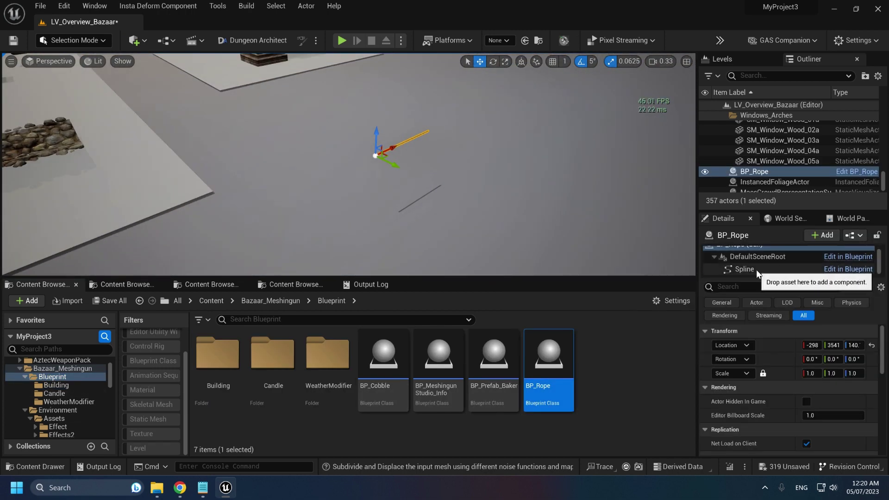
- Review BP_Rope's spline and actor settings, then delete the rope from the level
left_click(757, 269)
scroll(845, 378, "down", 5)
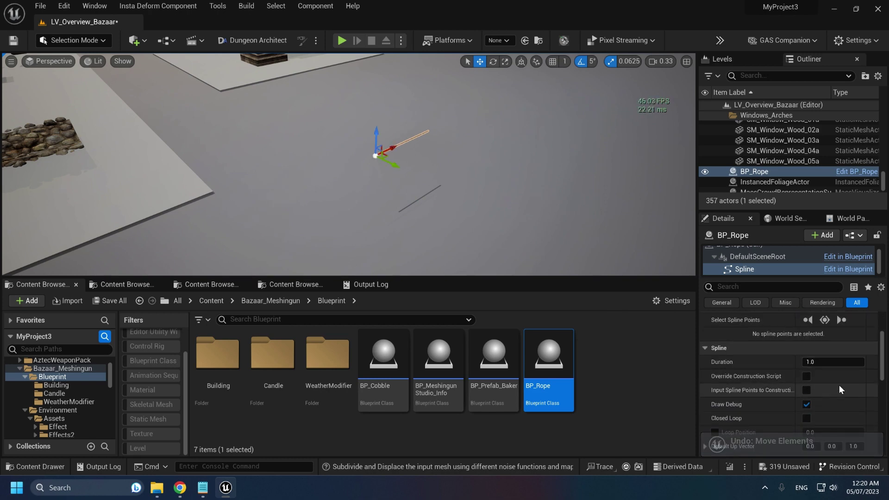
left_click(754, 250)
scroll(790, 372, "down", 1)
scroll(787, 368, "up", 3)
right_click_drag(648, 241, 632, 215)
scroll(776, 343, "up", 1)
left_click(759, 269)
scroll(786, 348, "down", 3)
scroll(785, 349, "down", 5)
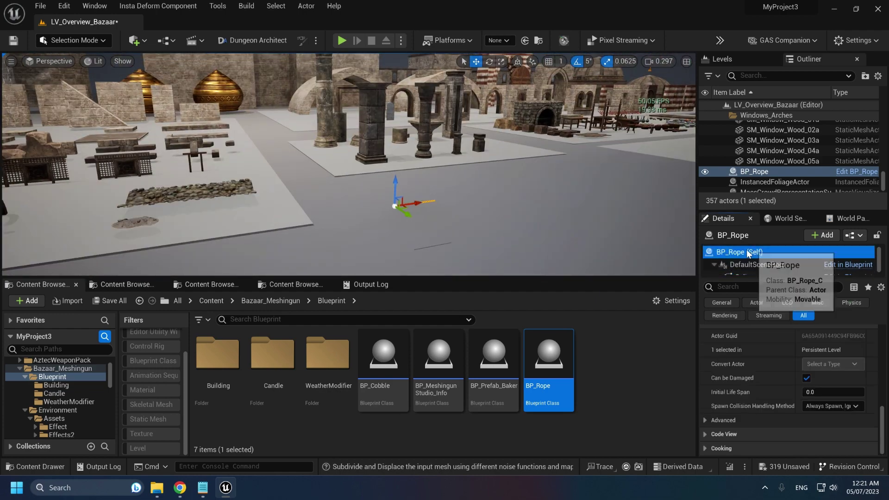
key("Delete")
- Open the Misc folder inside Environment
left_click(23, 377)
left_click(51, 385)
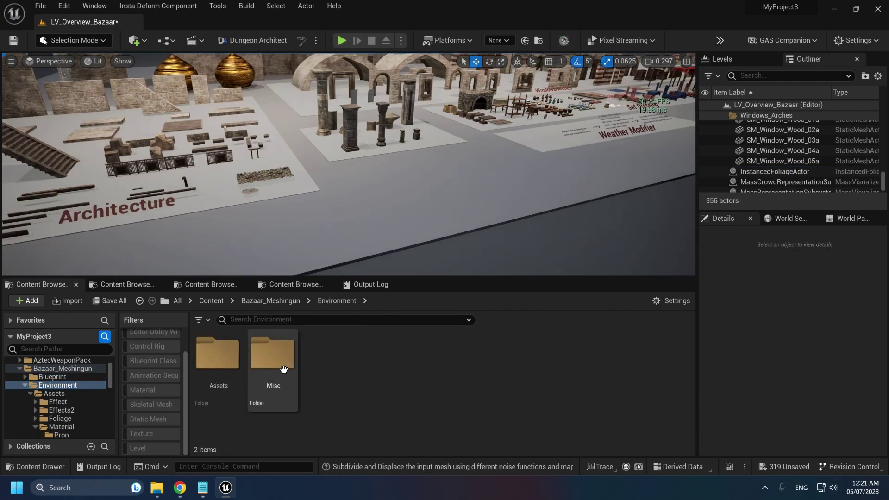
double_click(272, 354)
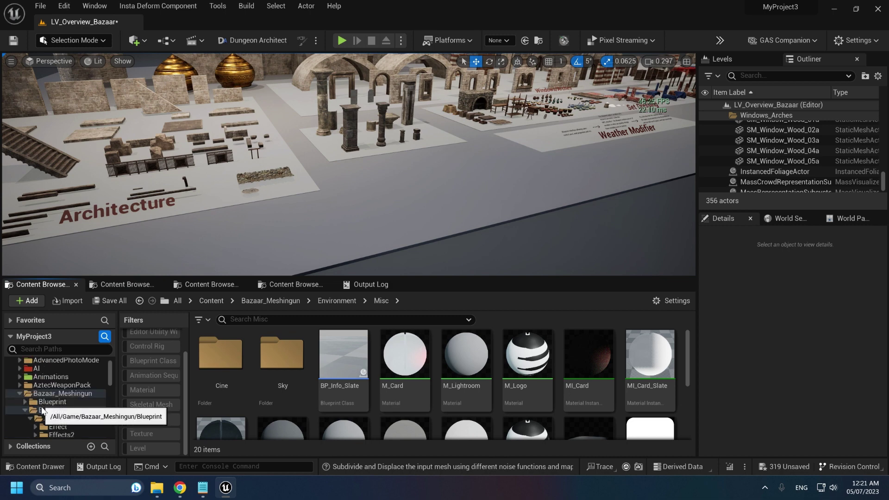
- Look through the Effect folder in Environment/Assets and return to Assets
left_click(48, 411)
double_click(217, 354)
double_click(218, 354)
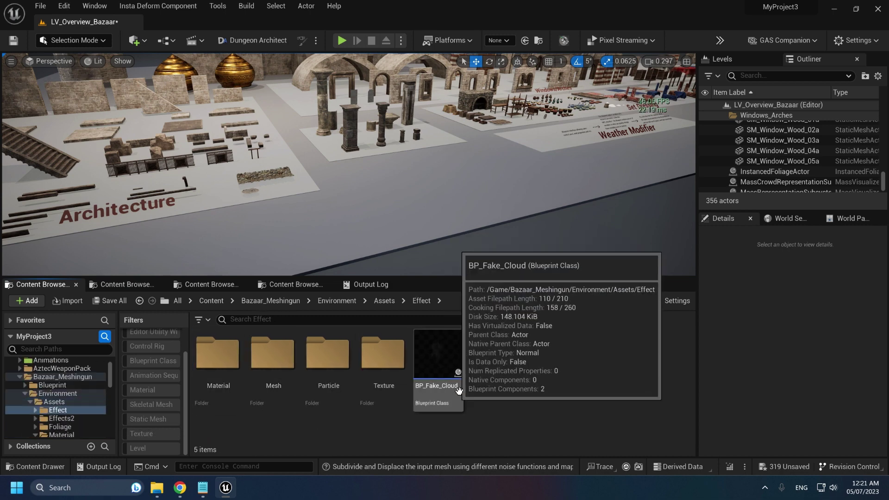
double_click(283, 363)
key("alt+Left")
key("alt+Left")
- Look through the Effects2 folder and its Particles content, then return to Assets
double_click(281, 366)
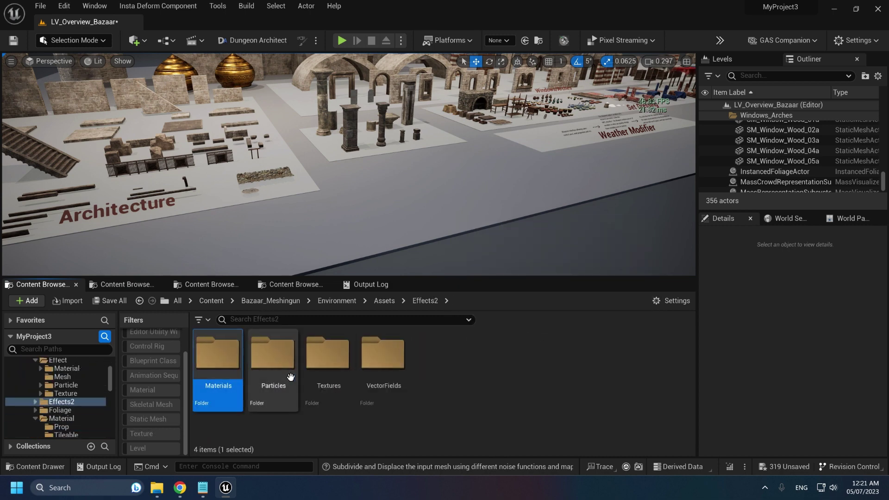
double_click(279, 376)
double_click(273, 376)
key("alt+Left")
key("alt+Left")
key("alt+Left")
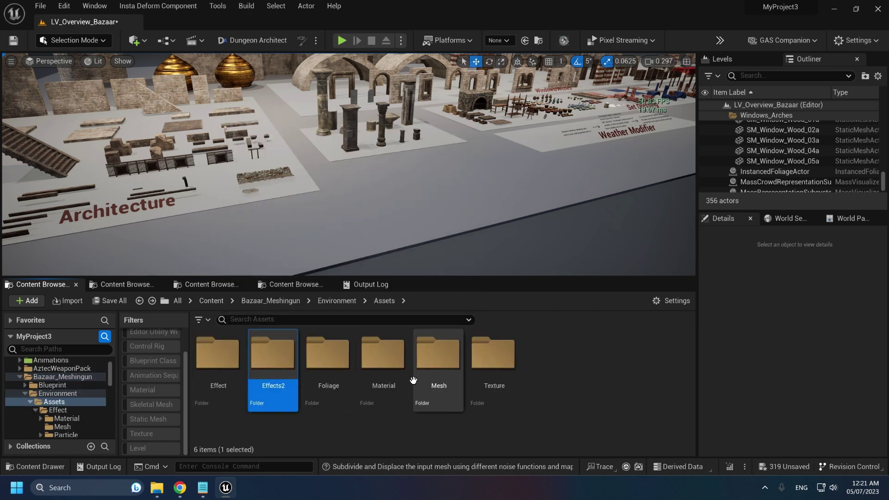
- Look into the Foliage folder's Mesh subfolder, then return to the Assets folder
double_click(344, 372)
double_click(277, 368)
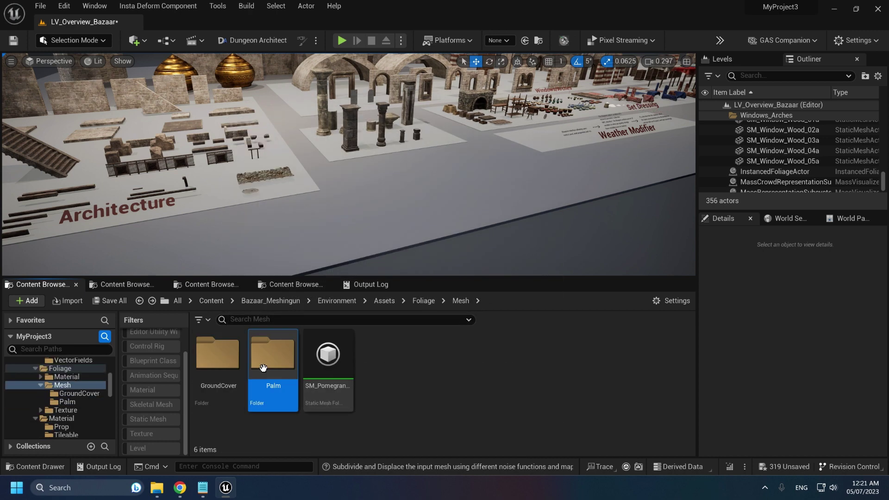
key("alt+Left")
key("alt+Left")
- Look through the Architecture folder inside Assets/Mesh and return to Mesh
double_click(420, 381)
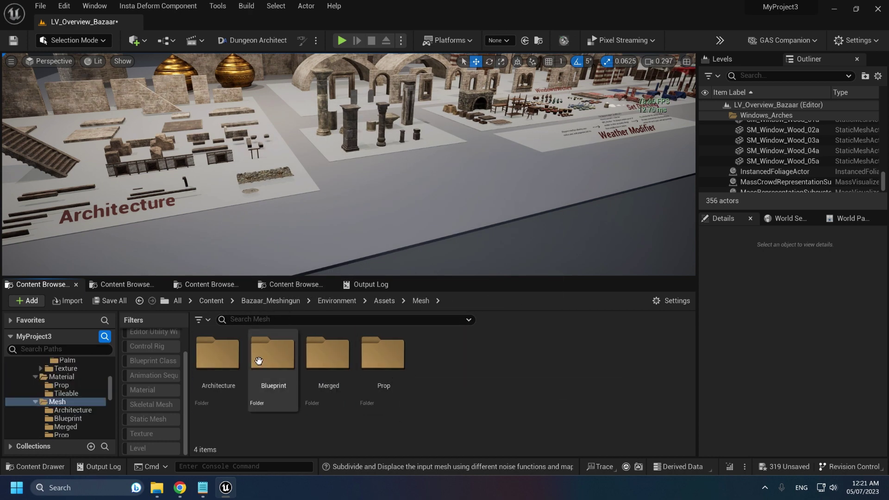
double_click(231, 361)
scroll(465, 372, "down", 15)
key("alt+Left")
- Look through the Blueprint folder inside Assets/Mesh and return to Mesh
double_click(282, 363)
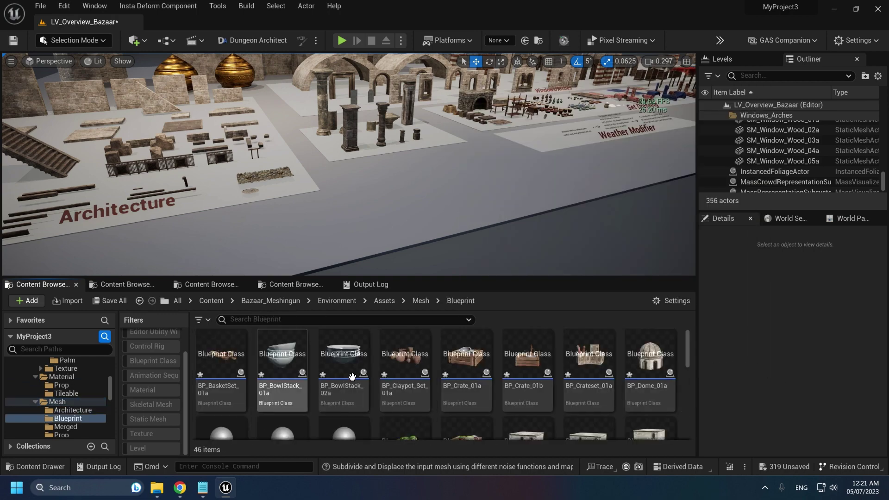
scroll(509, 375, "down", 8)
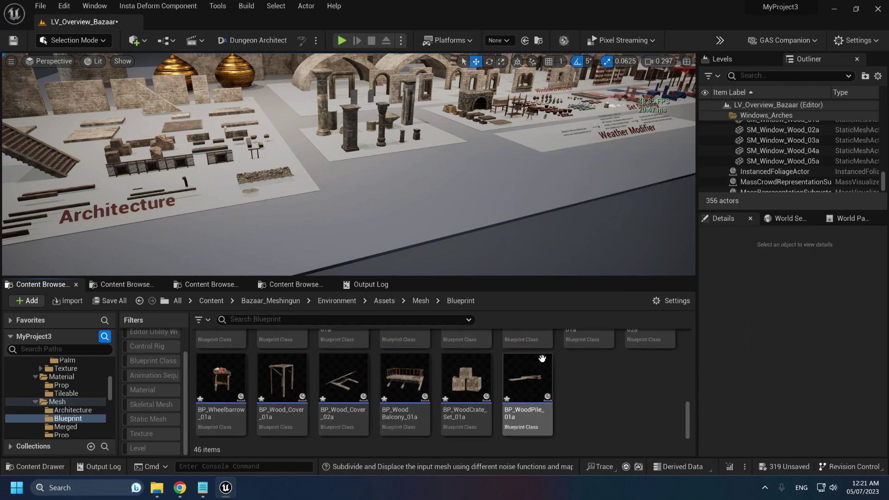
key("alt+Left")
- Check the merged meshes in the Merged folder, then return to Mesh
double_click(329, 364)
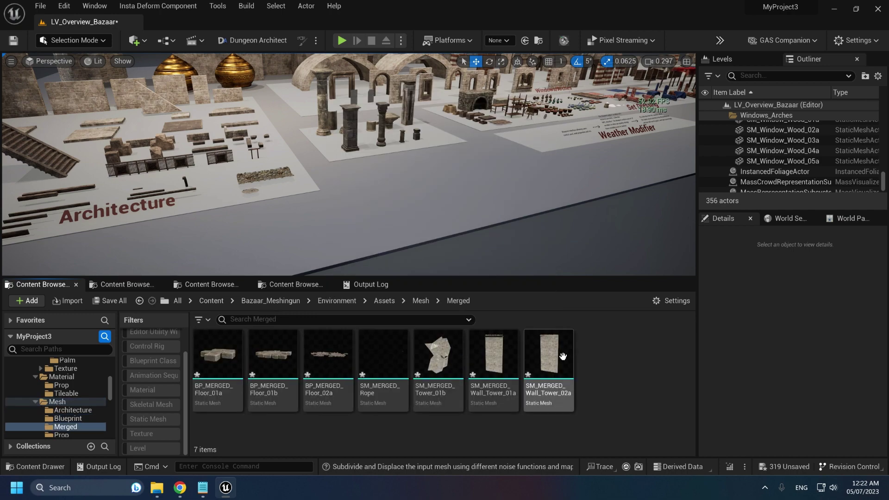
key("alt+Left")
double_click(329, 363)
key("alt+Left")
- Look through the Prop mesh folder, then go back up to the Environment folder
double_click(390, 361)
scroll(517, 379, "down", 8)
key("alt+Left")
key("alt+Left")
key("alt+Left")
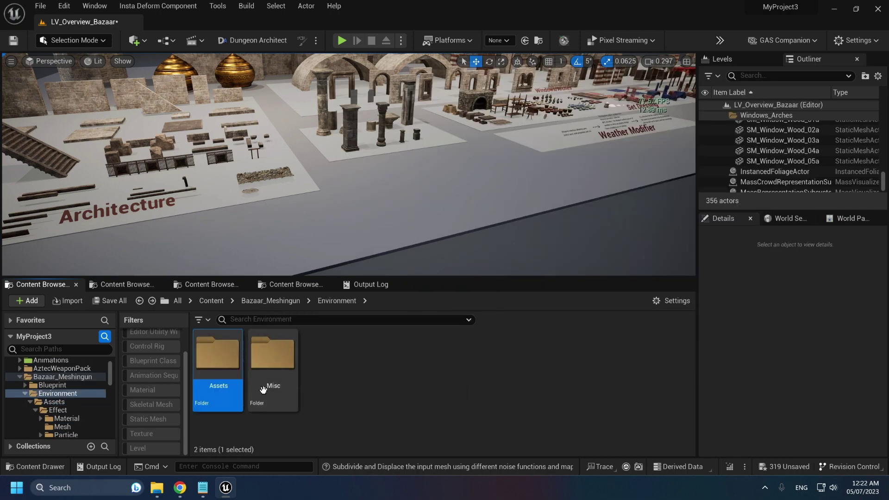
- Look through the Map and MPC folders, then open the Master_Material folder
left_click(28, 402)
scroll(195, 397, "down", 2)
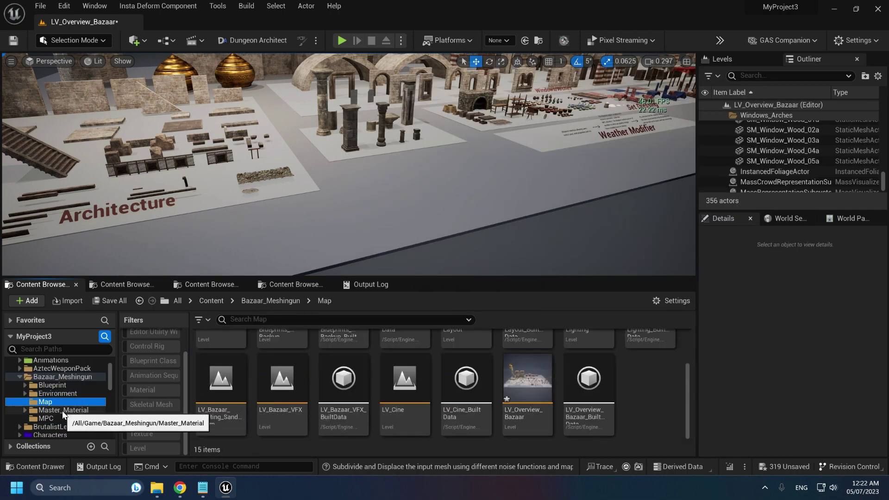
left_click(49, 418)
left_click(76, 410)
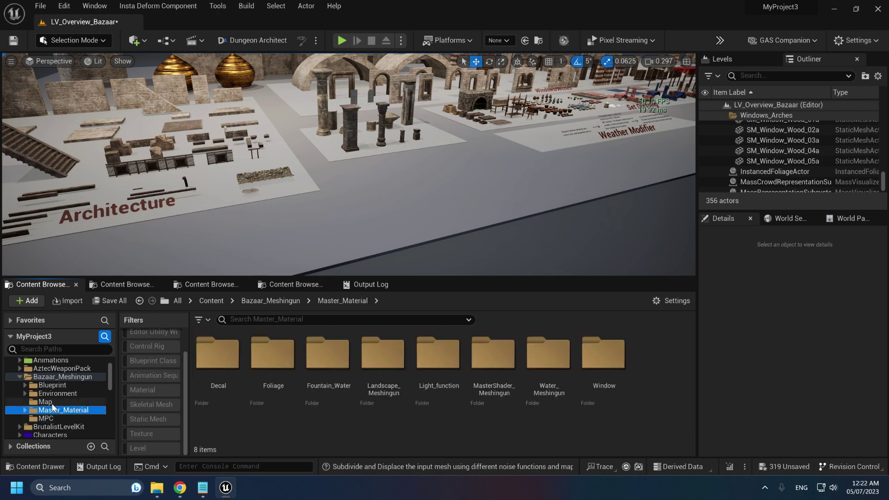
- Look into the Decal and Foliage folders of Master_Material, then return to Master_Material
double_click(232, 373)
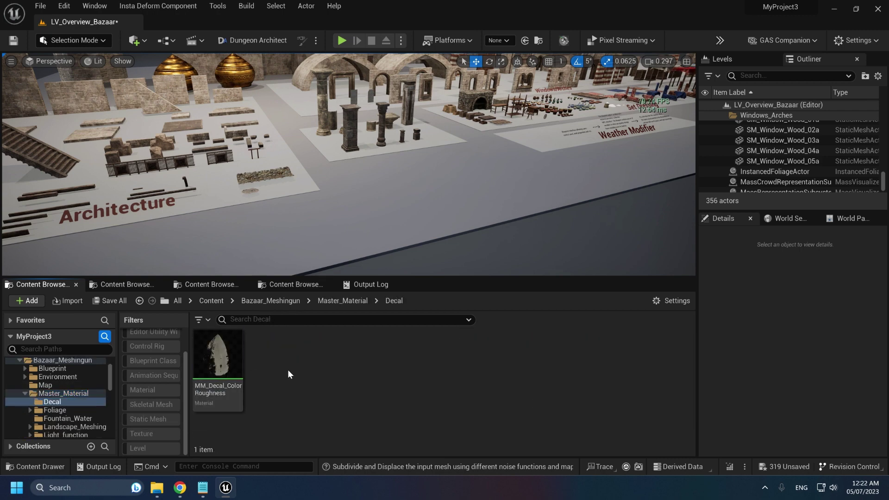
key("alt+Left")
double_click(288, 369)
key("alt+Left")
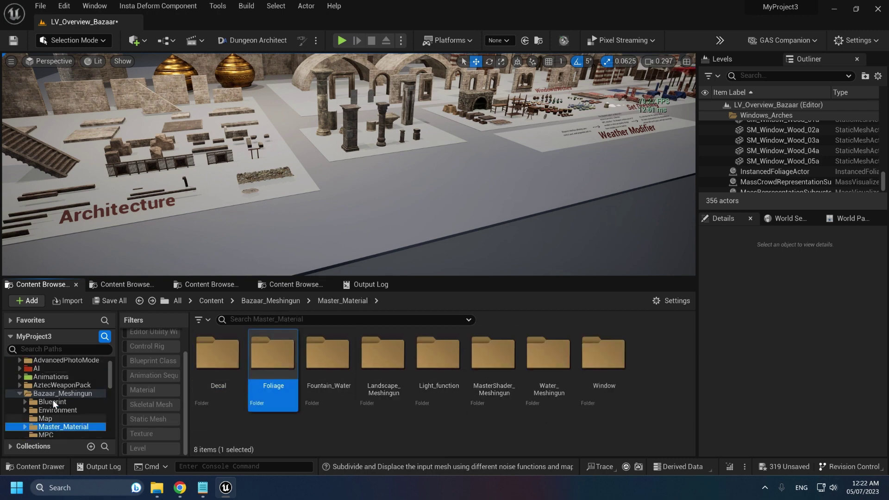
- Filter the Bazaar_Meshingun folder to textures and search for "Dimensions = 8192"
left_click(55, 393)
left_click(148, 433)
left_click(273, 318)
type("dimension")
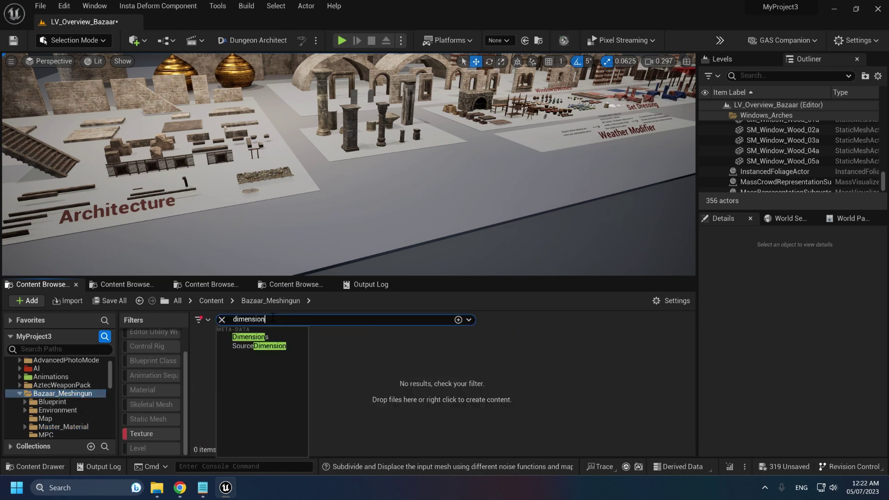
type(" 81")
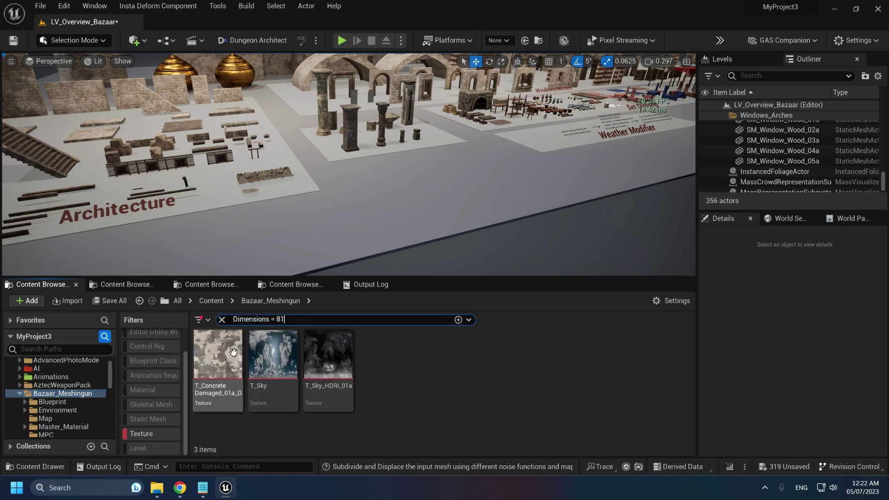
mouse_move(234, 352)
type("92")
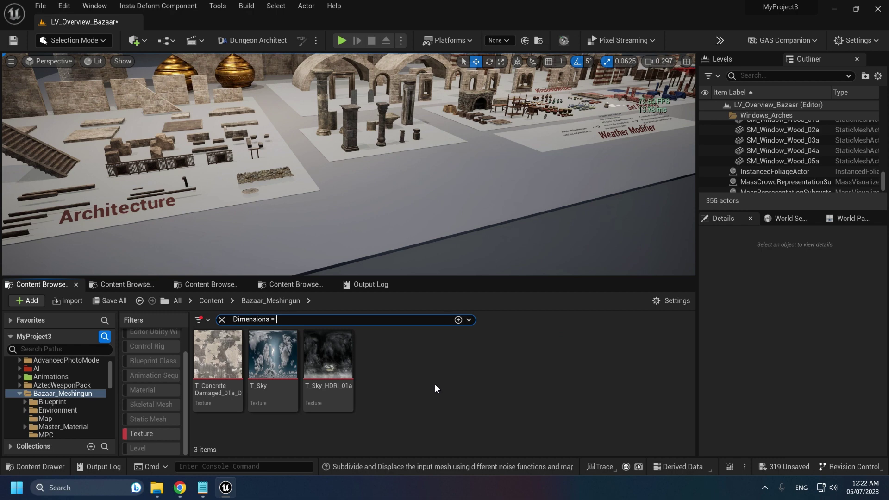
- Search the textures by dimensions of 4096 and then 2048
key("BackSpace")
key("BackSpace")
key("BackSpace")
key("BackSpace")
type("4096")
left_click_drag(293, 319, 284, 318)
key("BackSpace")
type("2048")
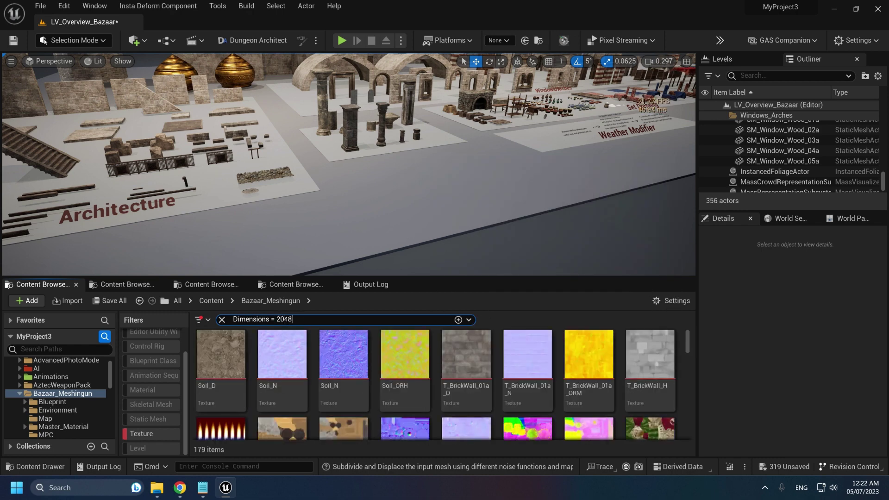
- Search the textures by dimensions of 1024, 512, 256, 128 and 64 in turn
type("1024")
type("512")
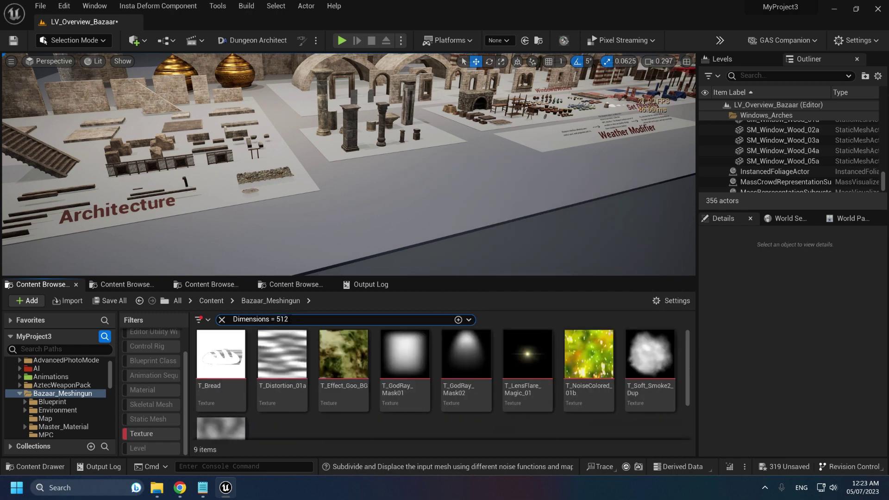
mouse_move(277, 319)
left_mouse_down()
mouse_move(318, 325)
mouse_move(277, 319)
left_mouse_up()
type("256")
type("128")
type("64")
- Search the textures for "HasAlphaChannel = true" and look through the matching textures
key("ctrl+a")
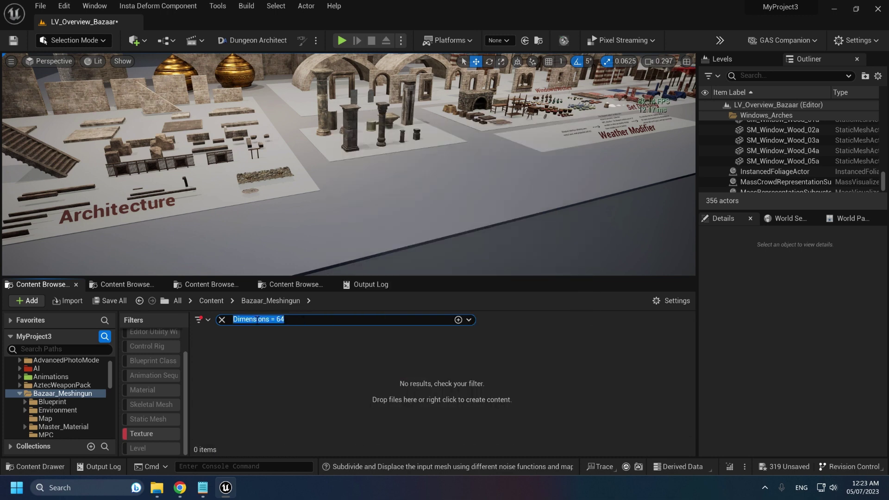
triple_click(301, 320)
type("HasAlphaChannel")
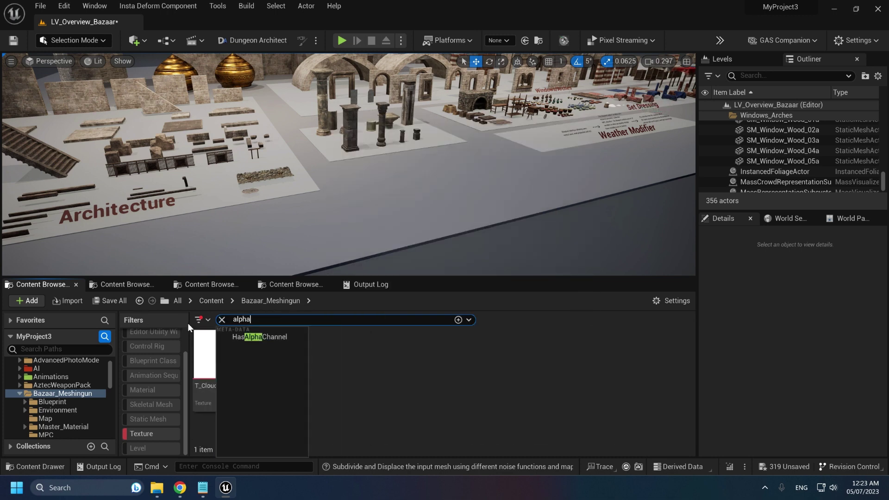
type(" = true")
scroll(441, 362, "down", 5)
scroll(513, 366, "up", 5)
- Inspect individual alpha textures, including T_Damage_D, and browse the rest of the filtered list
double_click(541, 362)
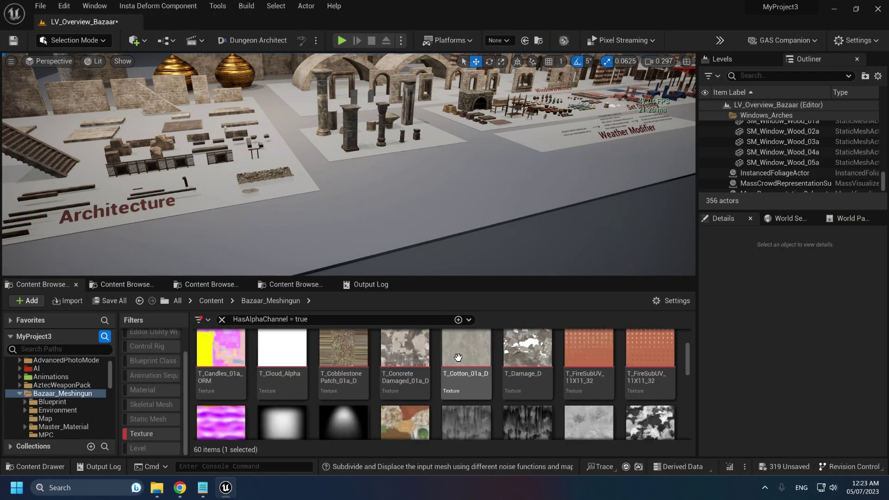
double_click(500, 371)
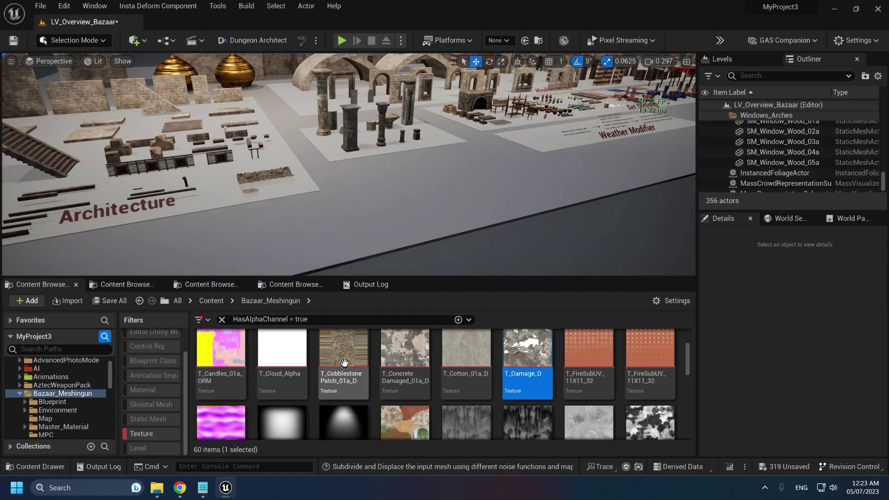
scroll(324, 349, "down", 5)
scroll(324, 349, "up", 1)
- Clear the alpha search, inspect the colour channels of the Soil_ORH texture and close it
left_click(222, 319)
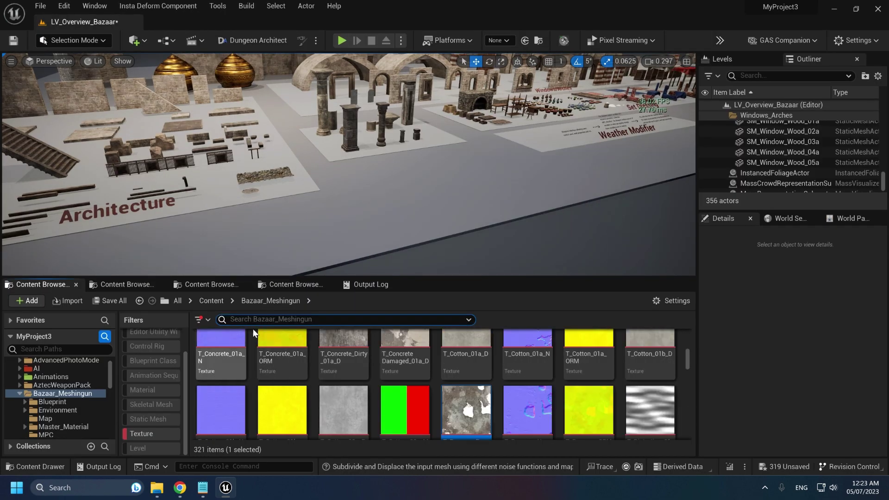
scroll(278, 361, "up", 3)
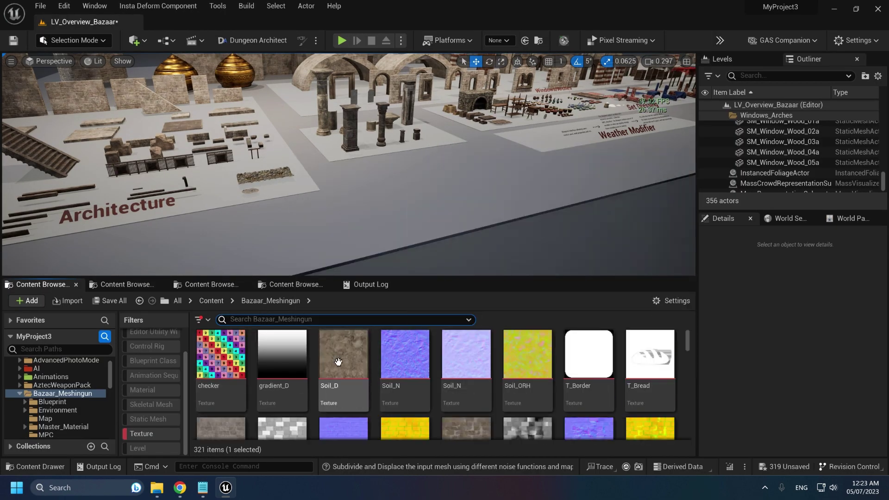
double_click(527, 356)
left_click(176, 42)
left_click(193, 44)
left_click(244, 23)
- Open the T_Brick_01a_ORM texture, inspect its colour channels one by one and close it
scroll(610, 388, "down", 4)
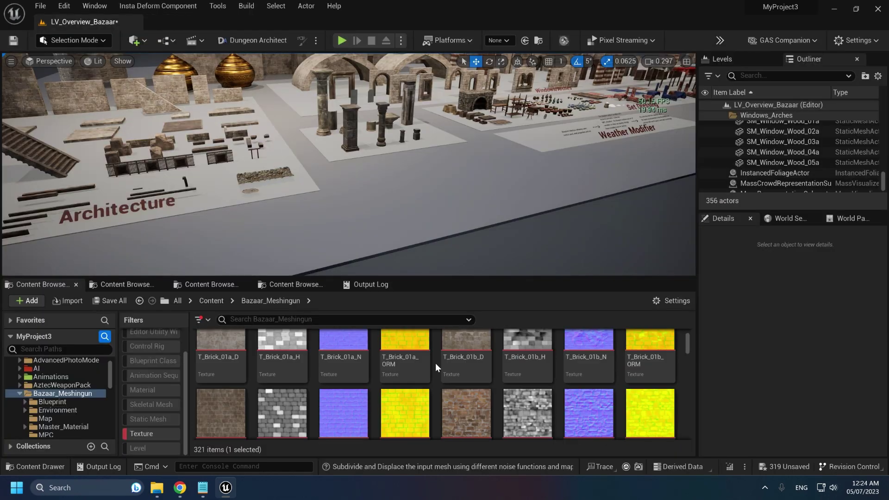
double_click(407, 353)
scroll(227, 235, "down", 3)
left_click(193, 42)
left_click(207, 42)
left_click(181, 40)
left_click(191, 42)
left_click(192, 42)
left_click(208, 42)
left_click(209, 41)
left_click(244, 22)
- Search the textures for "mask" and then "_d", and look through the matches
scroll(453, 364, "down", 2)
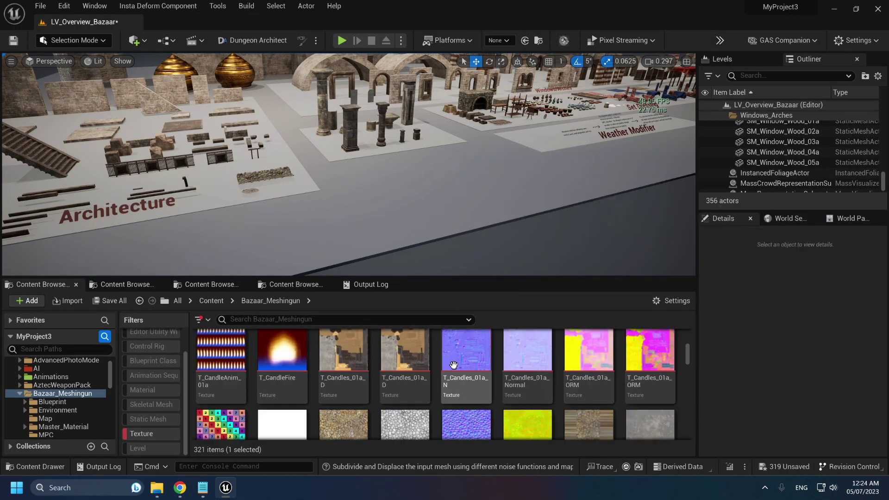
type("mask")
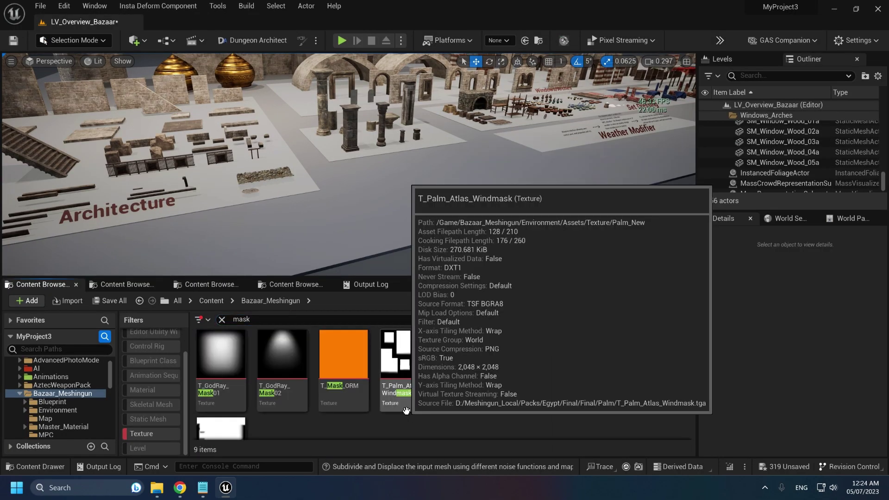
type("_d")
scroll(323, 378, "down", 10)
- Clear the "_d" search, select a brick height texture and search the textures for "_h"
left_click(221, 319)
scroll(531, 400, "up", 15)
left_click(531, 401)
left_click(262, 319)
type("_h")
type("_")
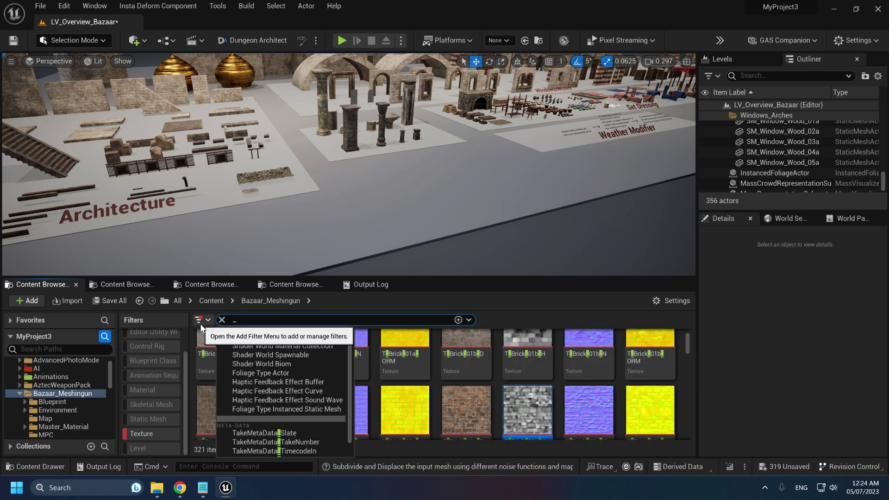
- Clear the texture search and turn off the Texture filter
key("ctrl+a")
key("BackSpace")
left_click(153, 434)
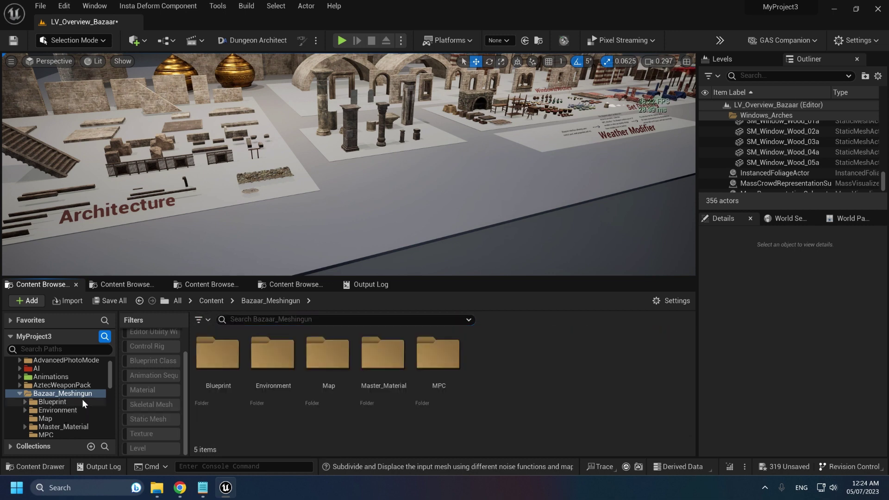
- Filter Bazaar_Meshingun to static meshes and search for vertices above 10000 and then above 5000
left_click(153, 419)
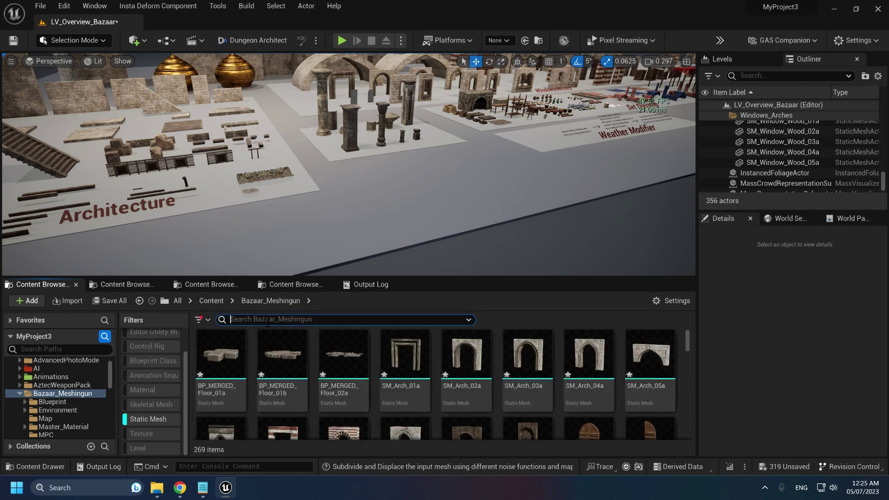
left_click(268, 323)
type("vertices")
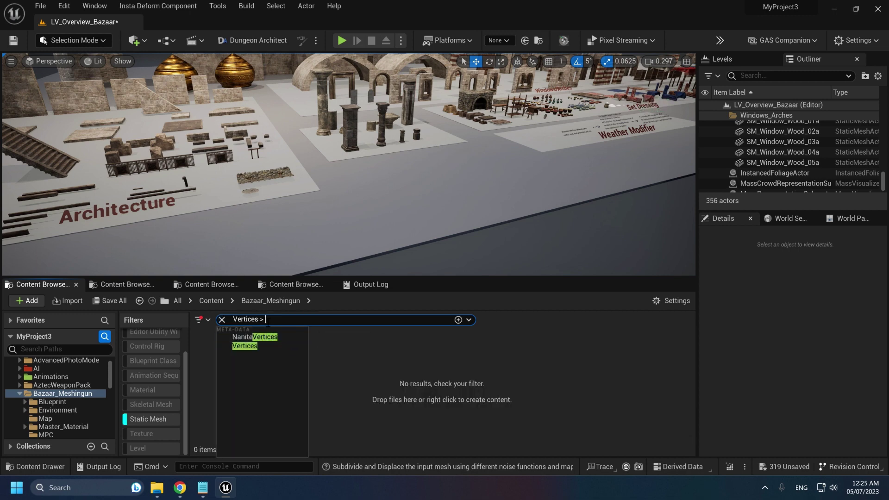
type(" > 10000")
type("5000")
- Search the static meshes for "Materials > 1" and then "Materials > 2"
key("ctrl+a")
key("BackSpace")
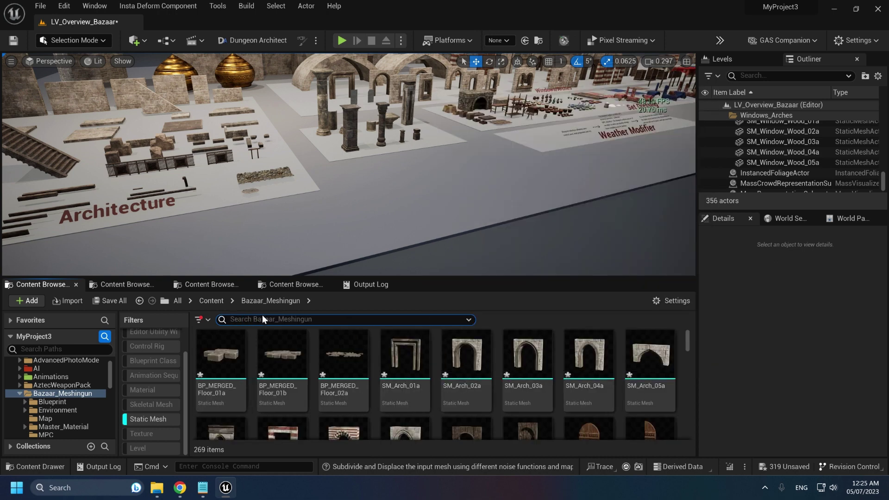
type("materials")
key("Tab")
type("> 1")
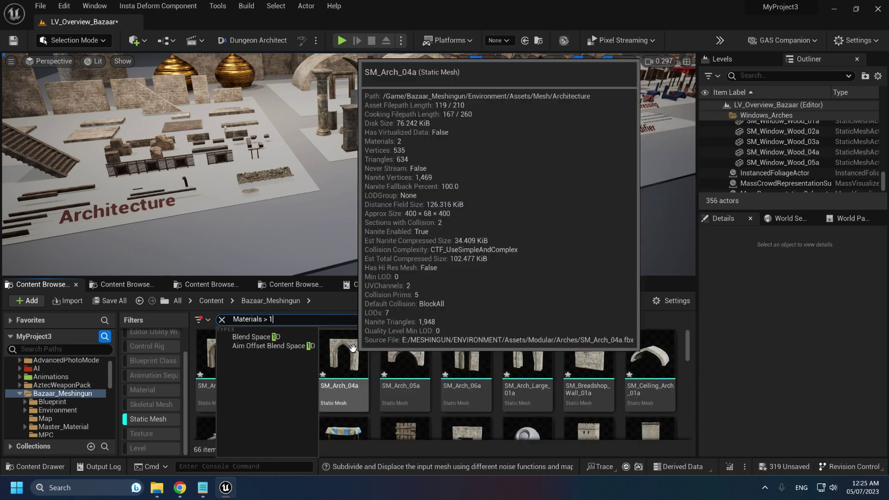
key("BackSpace")
type("2")
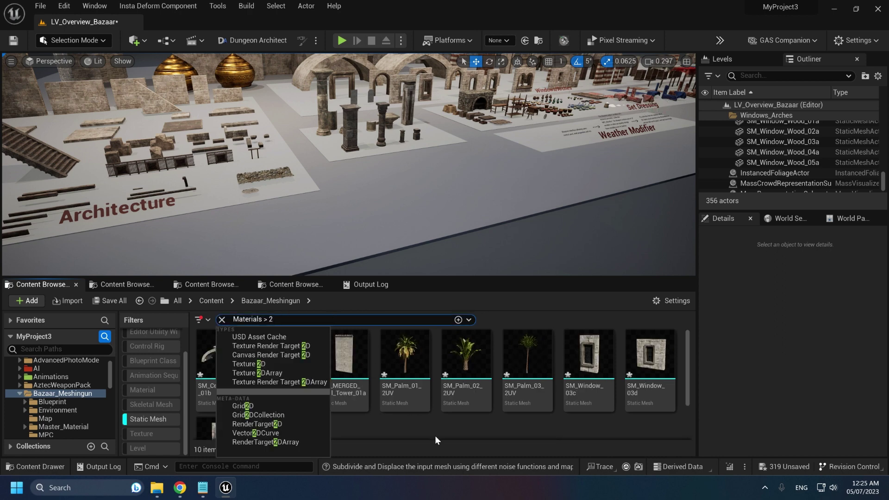
- Replace the materials search with "UVChannels > 2" for the static meshes
left_click(222, 319)
type("uvchann")
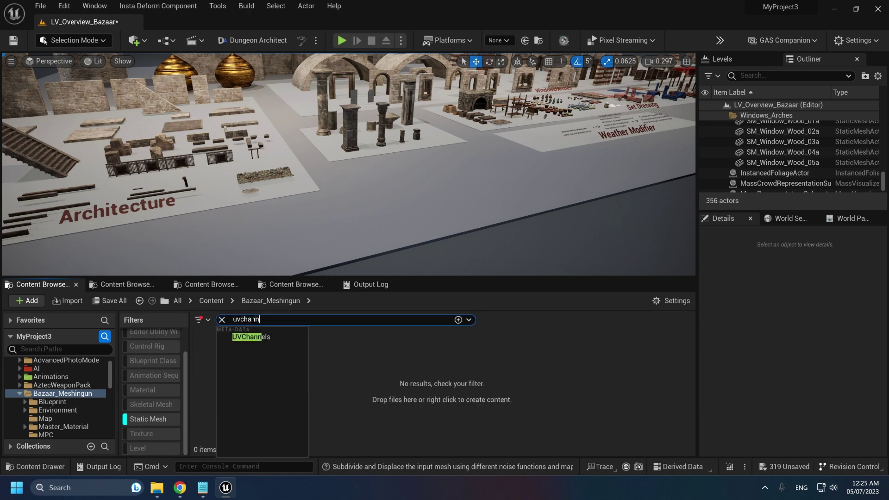
key("Return")
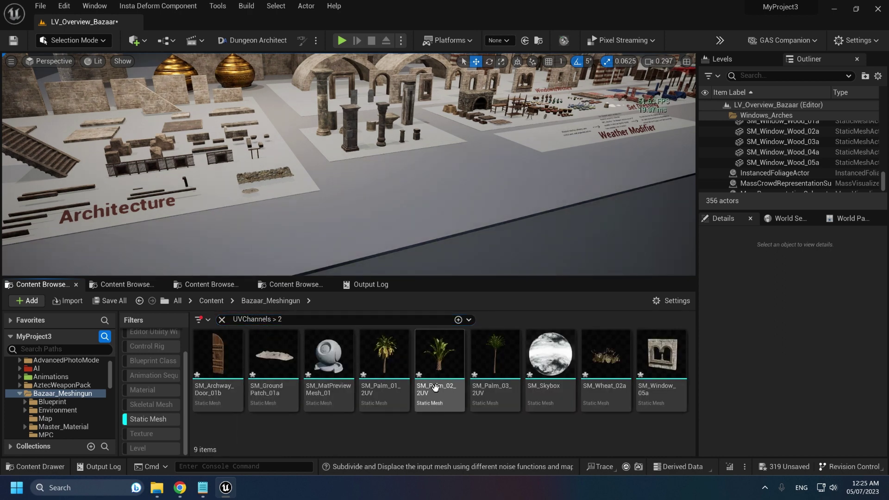
- Open the SM_Palm_01_2UV mesh, display UV Channel 0 and UV Channel 2, then close the mesh
double_click(384, 356)
left_click(229, 40)
left_click(238, 74)
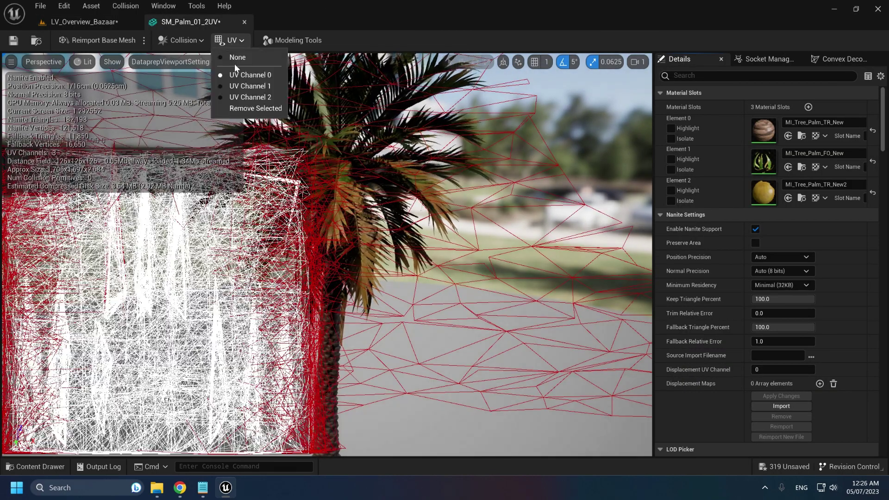
left_click(229, 45)
left_click(240, 96)
left_click(245, 23)
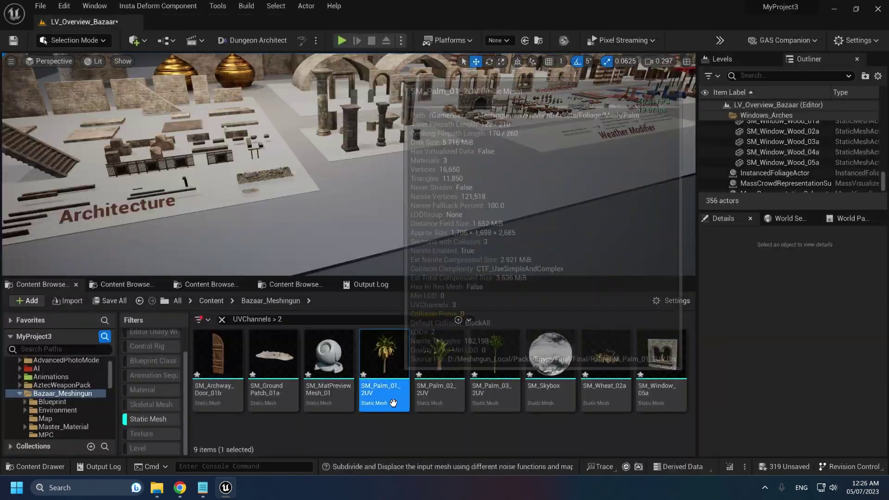
- Clear the UVChannels search and open the SM_Arch_02a mesh in the UV Editor
left_click(399, 435)
left_click(222, 319)
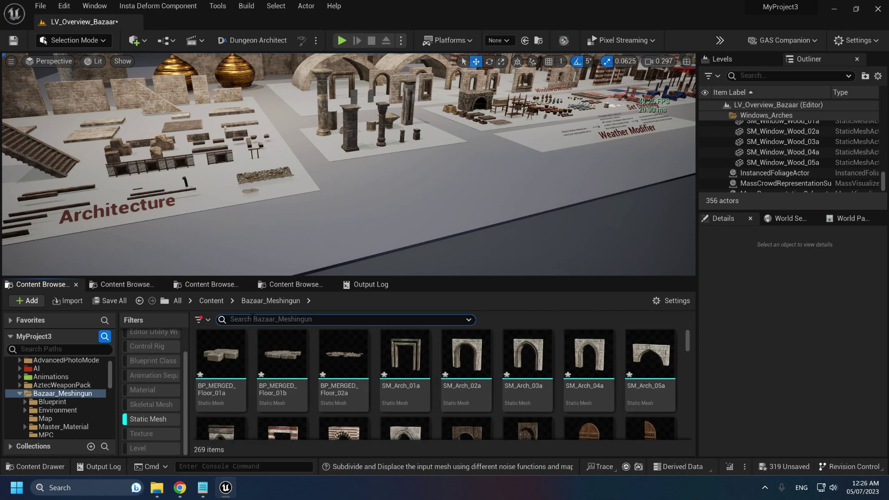
right_click(222, 354)
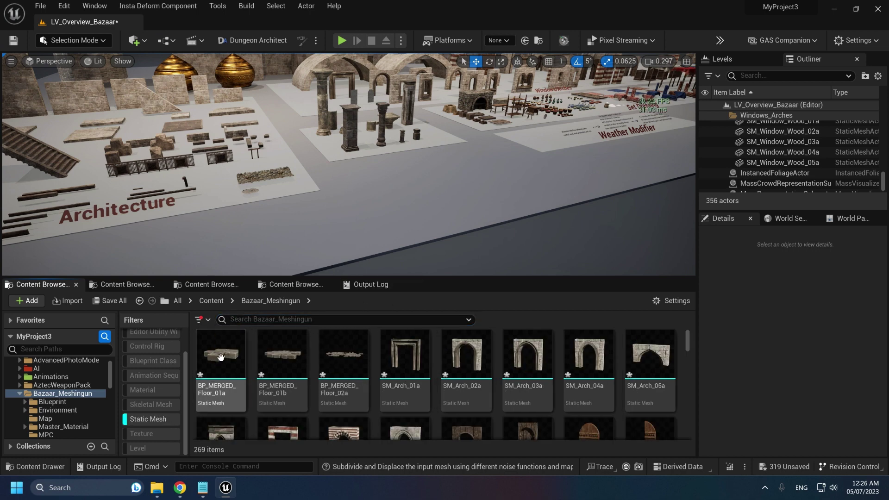
right_click(462, 357)
left_click(504, 116)
scroll(365, 239, "down", 5)
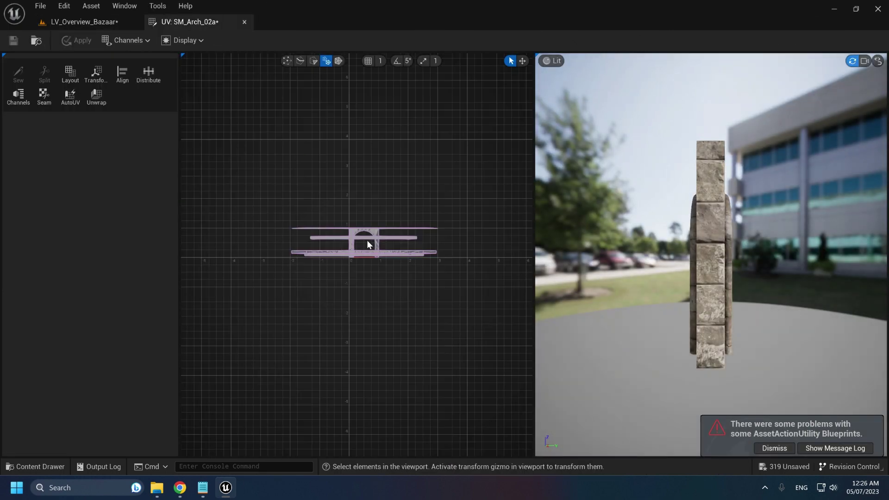
- Select UV islands of the SM_Arch_02a arch and examine how they map onto the model
left_click_drag(662, 233, 541, 255)
scroll(374, 222, "up", 5)
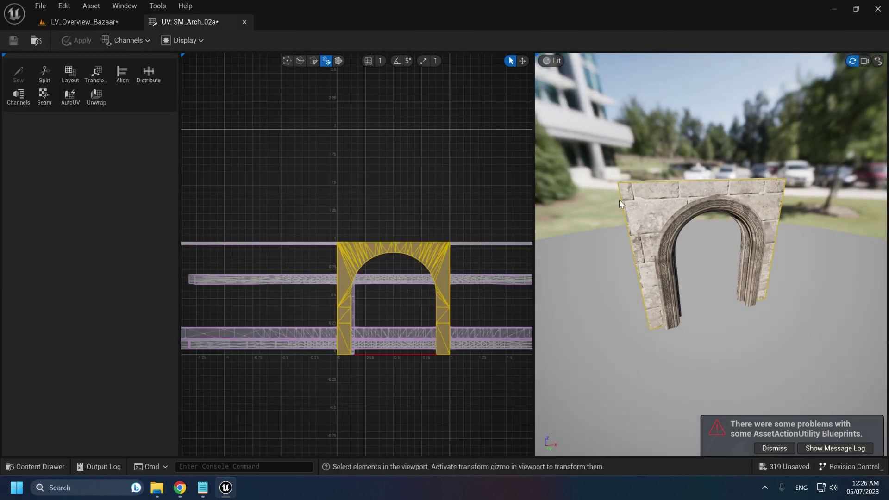
left_click(757, 219)
scroll(463, 294, "down", 3)
left_click_drag(636, 238, 671, 233)
scroll(639, 232, "up", 4)
scroll(657, 235, "down", 4)
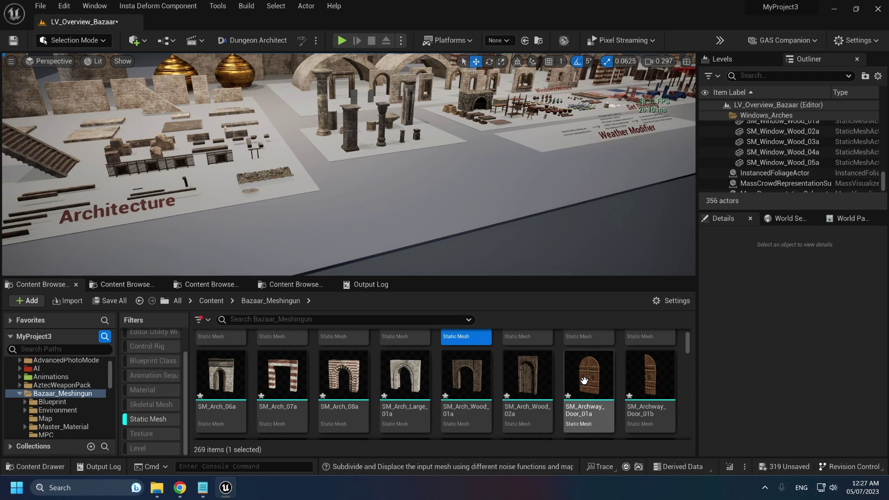
- Search the static meshes for "pot" and open SM_Pot_Pattern_04a in the UV Editor
right_click(589, 375)
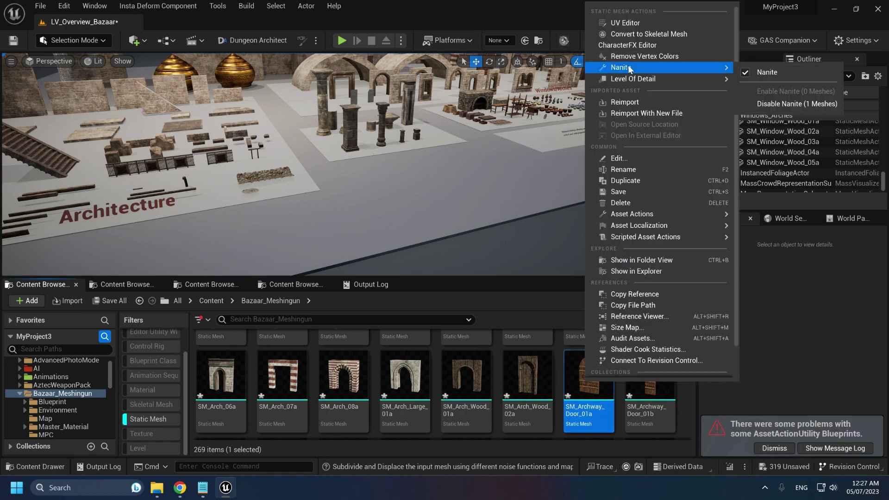
left_click(316, 323)
type("pot")
right_click(220, 375)
left_click(227, 49)
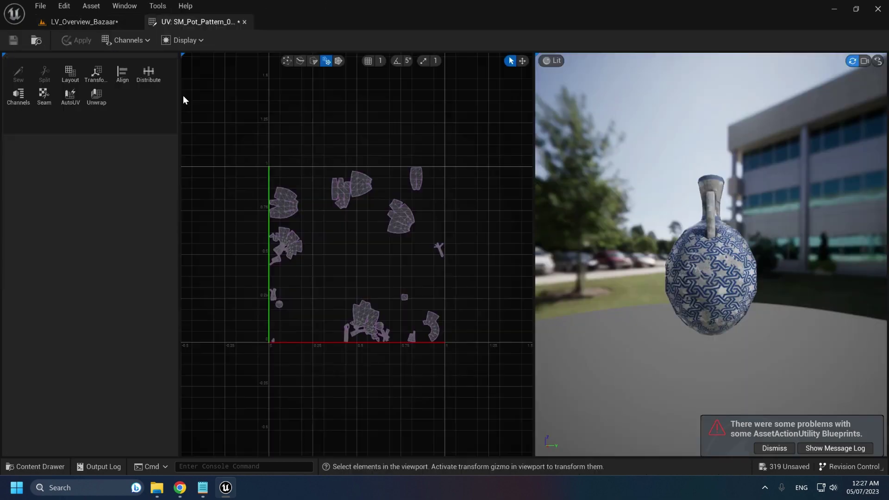
- Return to the level's mesh list and open SM_Pot_Pattern_05a in the UV Editor
left_click(100, 23)
right_click(277, 376)
left_click(332, 35)
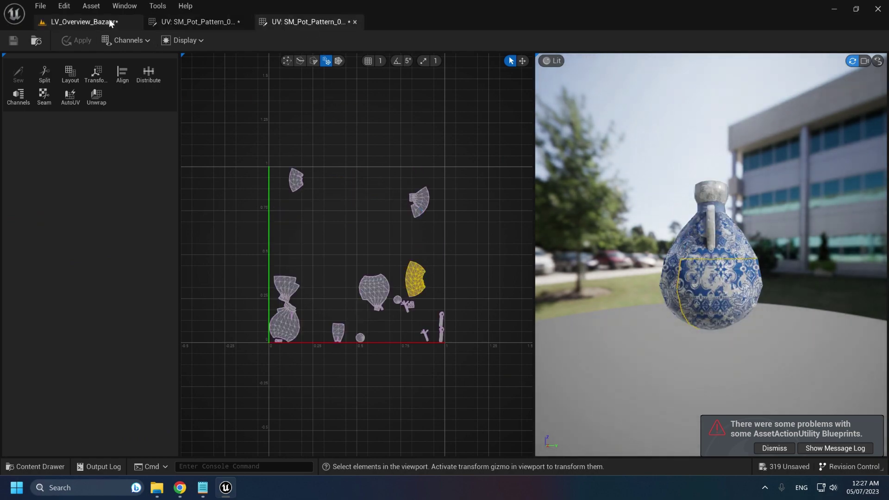
- Open one more patterned pot in the UV Editor and compare its layout with the pots already open
left_click(108, 24)
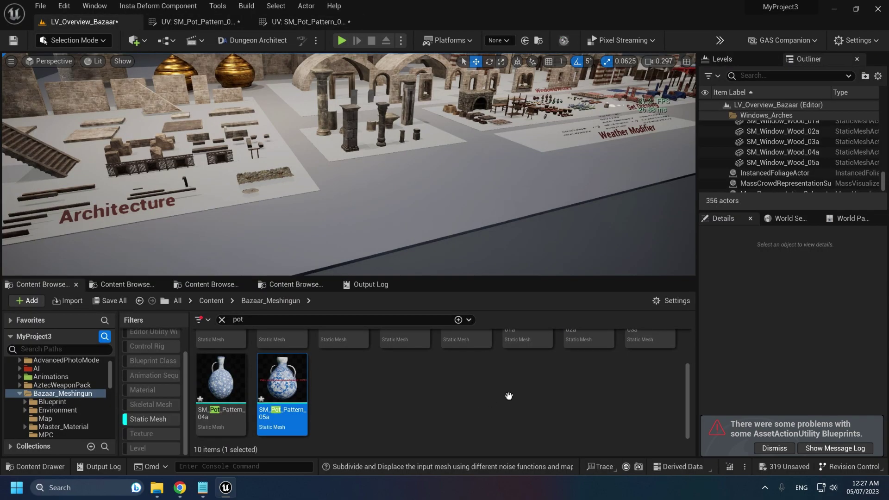
right_click(531, 361)
left_click(560, 134)
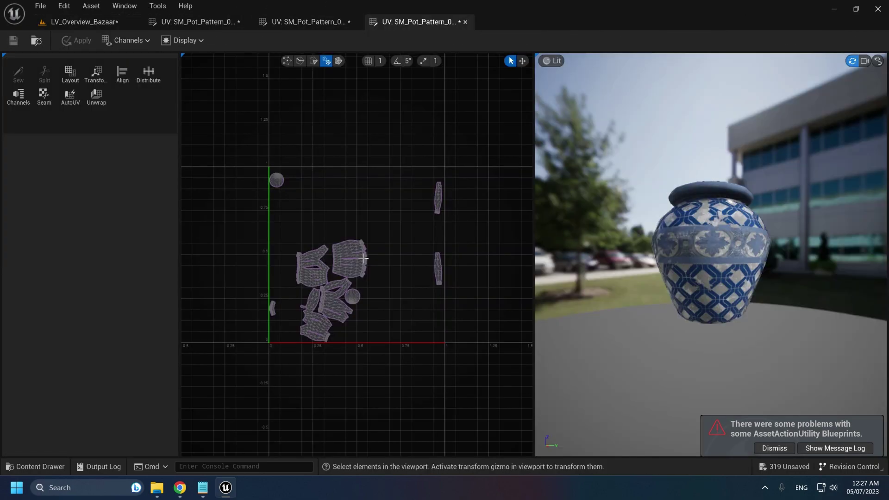
left_click(323, 25)
left_click(387, 21)
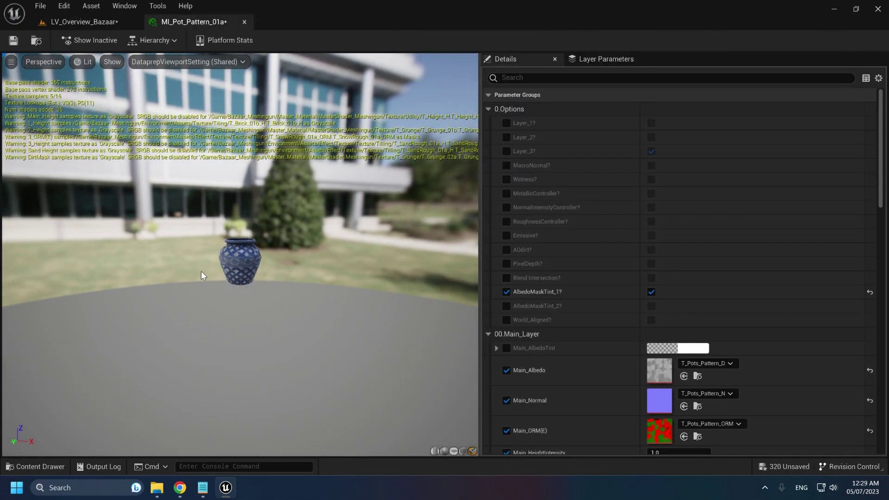
- Enable the Main_AlbedoTint override in MI_Pot_Pattern_01a, view its color, and undo the trial Main_HeightIntensity change
scroll(679, 278, "down", 3)
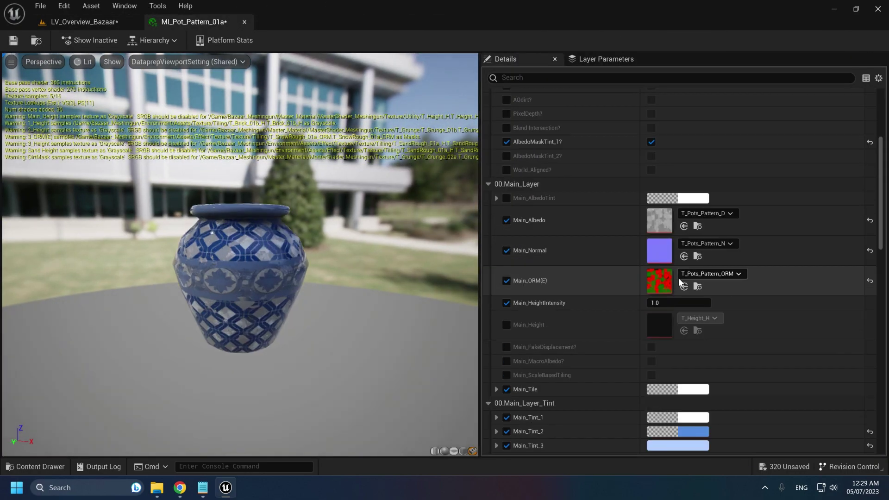
scroll(510, 101, "up", 3)
scroll(551, 291, "down", 3)
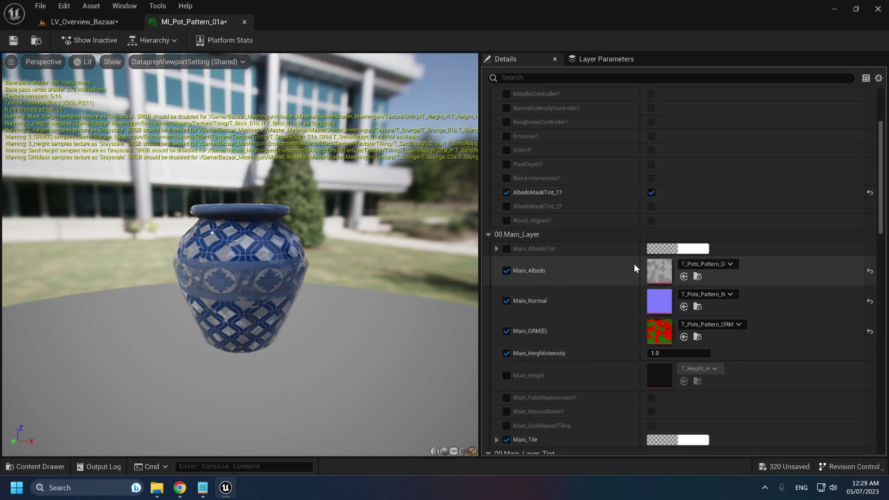
left_click(507, 249)
left_click(678, 249)
left_click(664, 457)
scroll(652, 273, "down", 3)
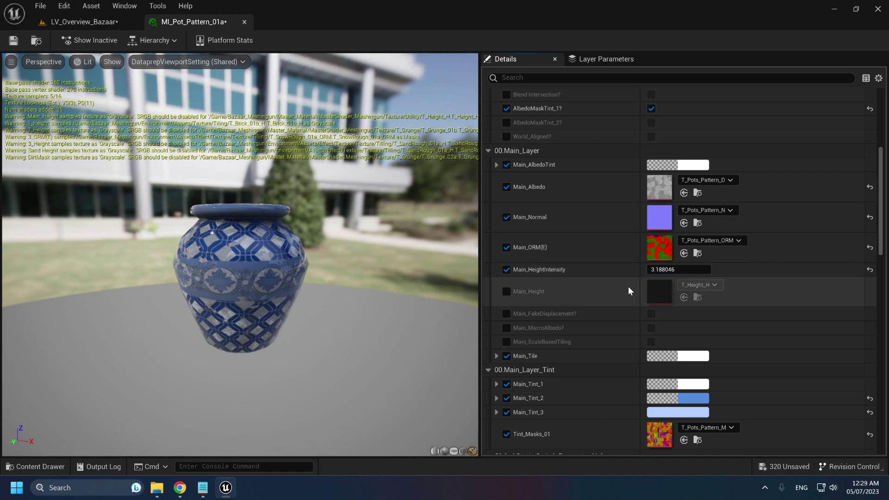
key("ctrl+z")
- Try a different Main_Tile value on the pot material
scroll(689, 286, "down", 3)
left_click(696, 273)
left_click_drag(573, 277, 506, 301)
left_click(663, 462)
- Try different Main_Tint_1 colors on the pot material
left_click(696, 301)
left_click_drag(618, 281, 623, 234)
left_click_drag(662, 204, 452, 188)
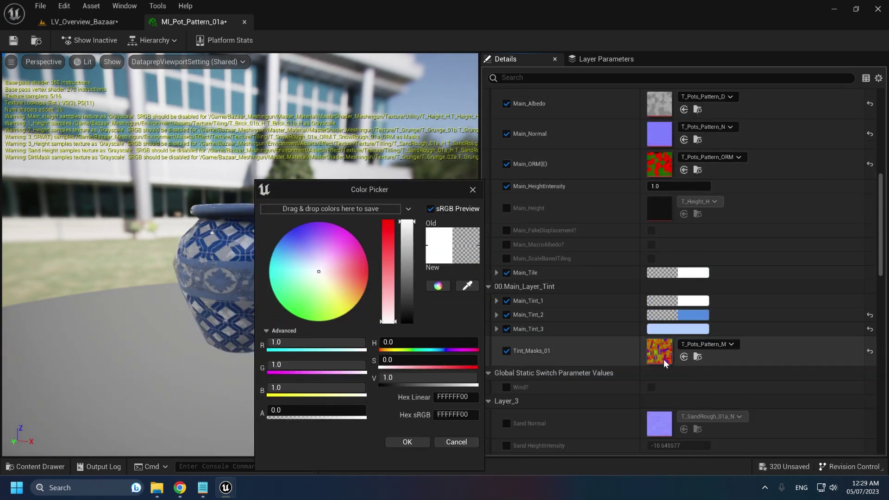
left_click(672, 301)
left_click_drag(571, 232, 570, 181)
left_click(642, 412)
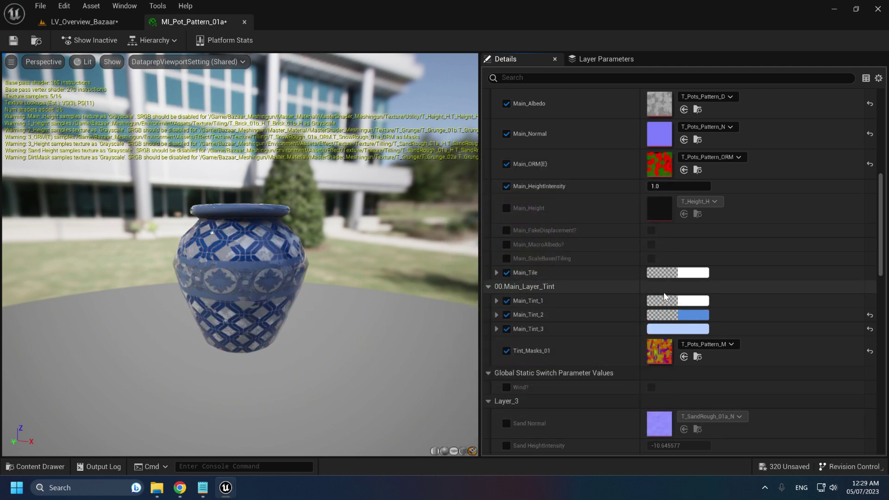
- Try other colors for Main_Tint_2 and check the Main_Tint_3 color on the pot material
left_click(692, 319)
left_click_drag(549, 276, 543, 329)
left_click(666, 455)
left_click(698, 329)
left_click(672, 452)
- Filter the Bazaar_Meshingun folder to static meshes, open SM_Archway_Door_01a, inspect its wood detail up close, then close it
scroll(601, 225, "down", 15)
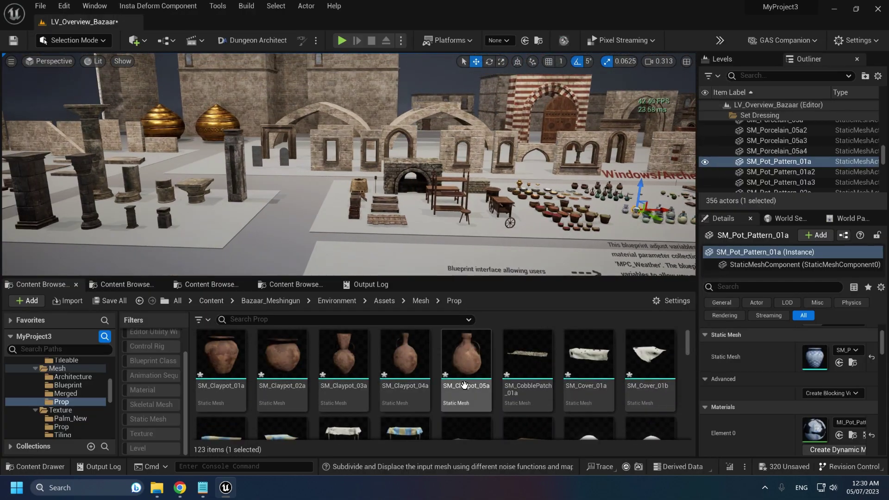
left_click(63, 402)
left_click(146, 419)
scroll(502, 400, "down", 2)
double_click(518, 412)
left_click_drag(365, 218, 296, 220)
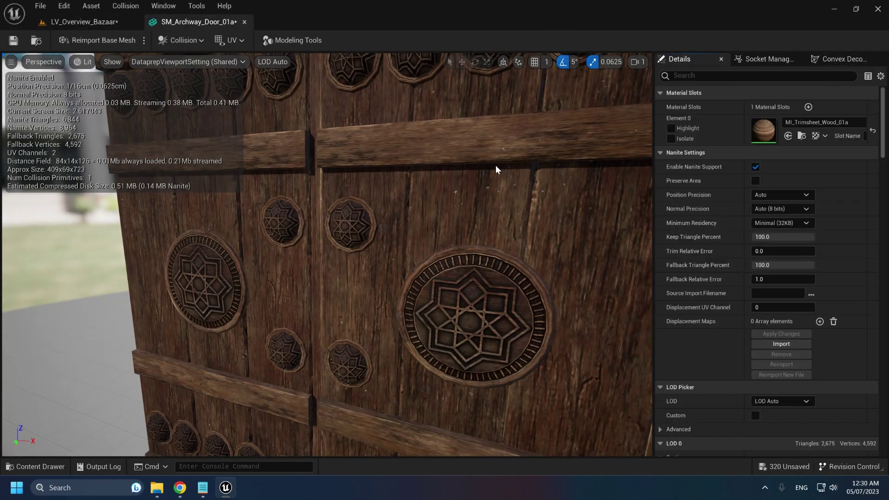
left_click_drag(496, 167, 541, 167)
middle_click(213, 25)
- Open the MI_Brick_01a material from a brick piece in the level and place its editor as a separate window beside the viewport
left_click(493, 375)
key("w")
right_click_drag(398, 171, 296, 185)
left_click(370, 169)
scroll(819, 408, "down", 1)
double_click(820, 410)
left_click_drag(211, 23, 440, 270)
key("s")
right_click_drag(416, 185, 412, 115)
left_click_drag(641, 268, 727, 155)
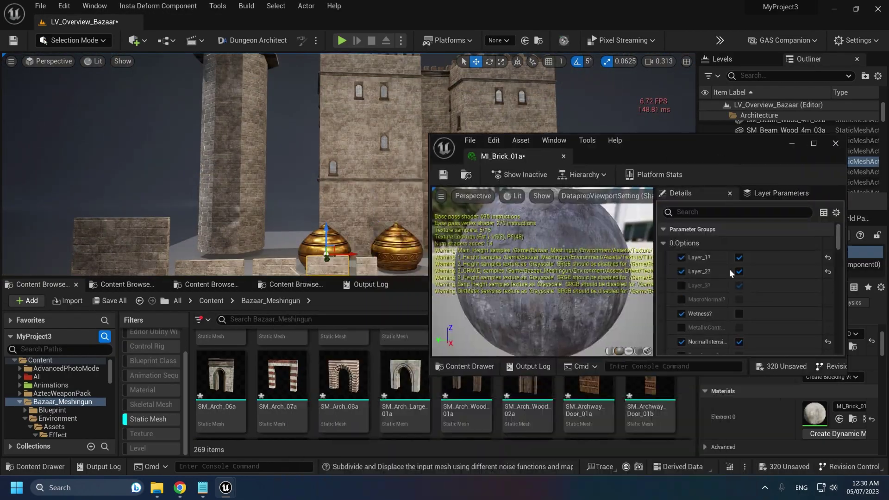
- Vary the macro Albedo power of MI_Brick_01a and set it to 0.5
scroll(752, 265, "down", 10)
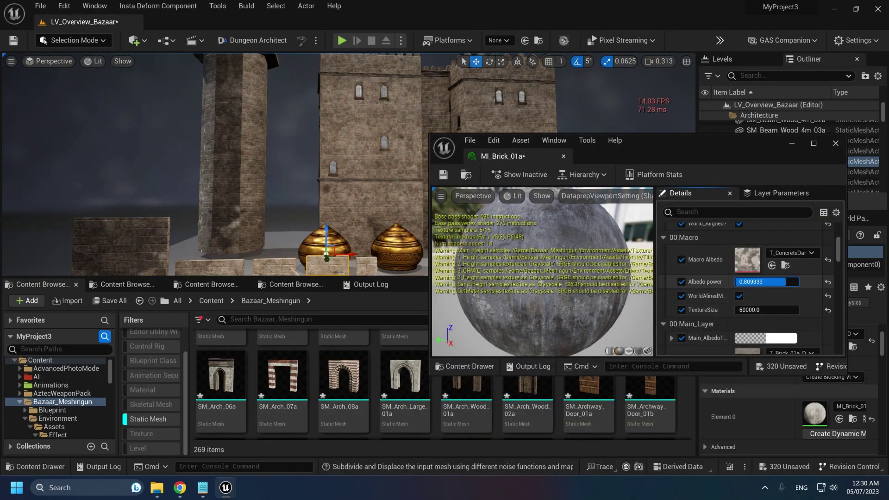
left_click_drag(787, 282, 736, 281)
left_click(756, 282)
type("0.5")
key("Return")
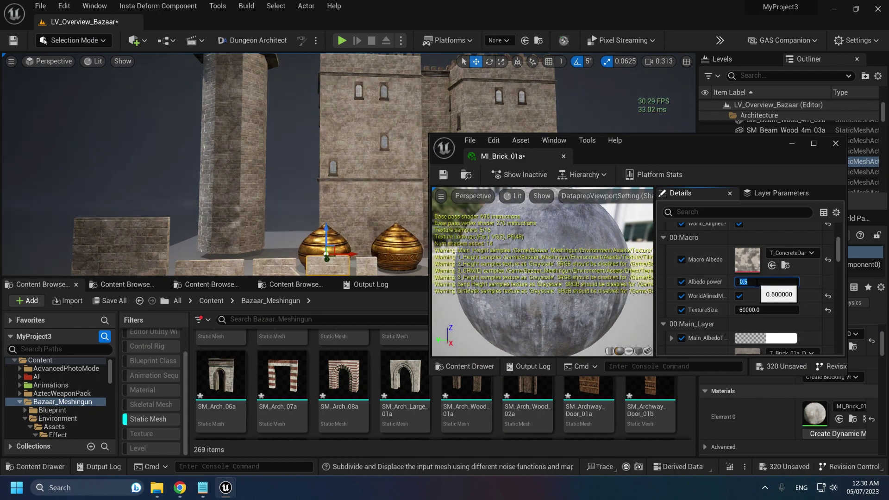
- Try switching the world-aligned macro option and moving the SM_Tower_02a tower
left_click(738, 297)
right_click_drag(333, 139, 297, 140)
left_click(266, 111)
mouse_move(283, 89)
left_mouse_down()
mouse_move(305, 93)
mouse_move(285, 95)
left_mouse_up()
key("ctrl+z")
- Try different Main_AlbedoTint colors on the brick material
scroll(778, 327, "down", 2)
left_click(777, 291)
left_click_drag(694, 302, 693, 235)
left_click_drag(607, 285, 583, 277)
left_click(748, 454)
- Compare the brick material's main normal intensity at 0.0 and set it to 2
scroll(748, 294, "down", 3)
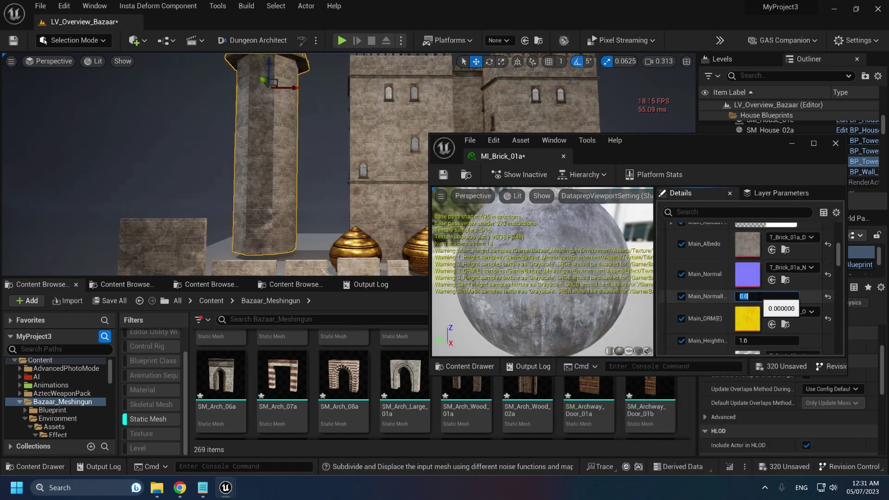
type("w")
right_click_drag(602, 116, 621, 114)
type("2")
key("Return")
key("s")
- Toggle Main_FakeDisplacement and Main_On=POM/Off=BF on the brick material to compare the wall's depth
scroll(722, 269, "down", 3)
scroll(716, 258, "down", 1)
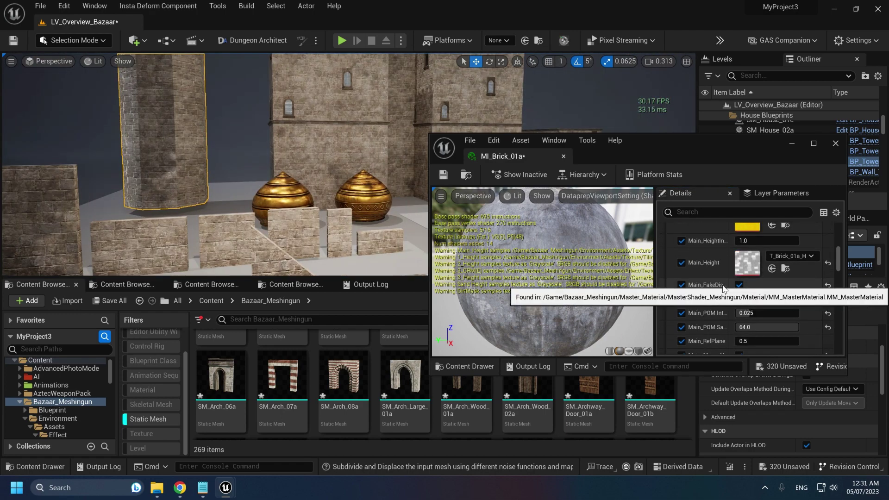
left_click_drag(727, 289, 753, 289)
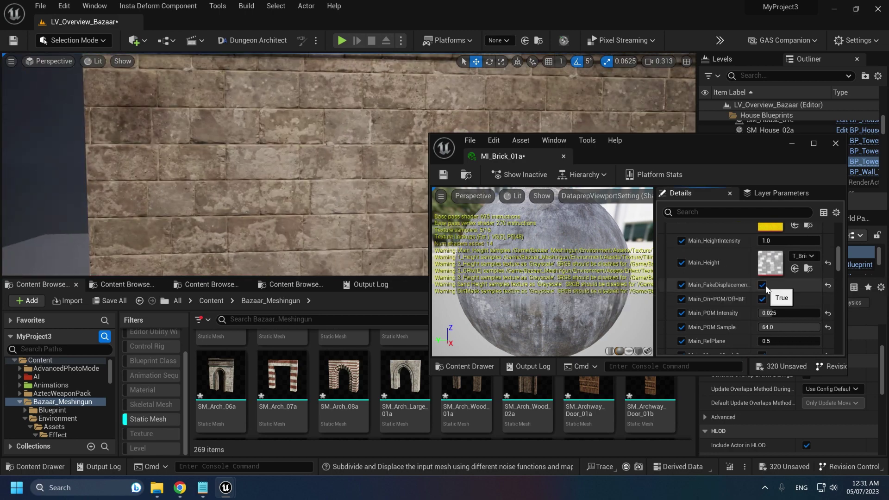
left_click(761, 285)
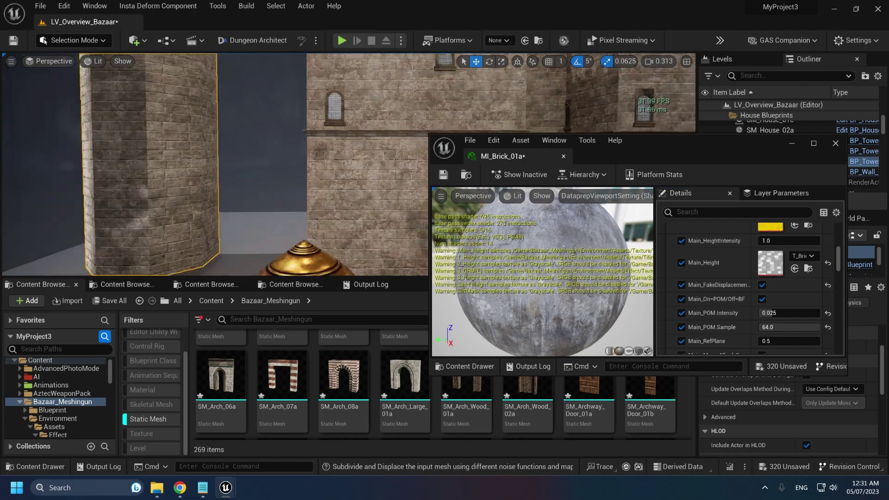
scroll(732, 292, "down", 1)
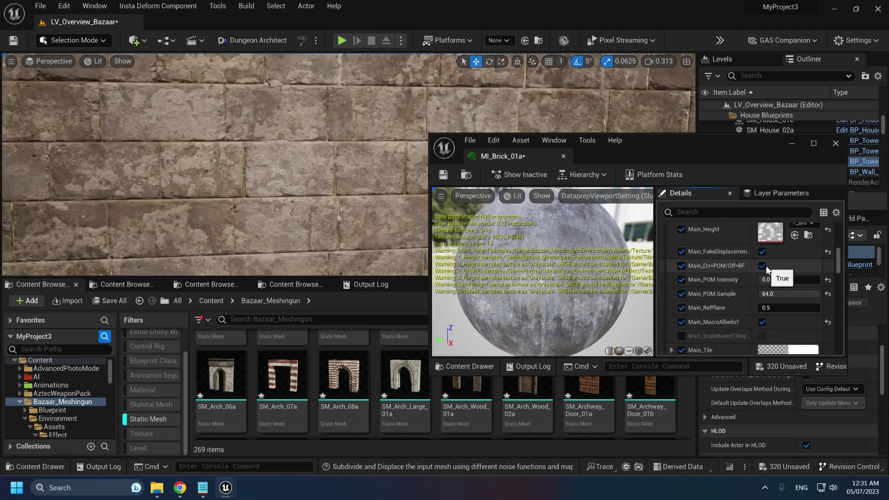
left_click(762, 265)
left_click(762, 265)
- Try a pink value for Main_Tile on the brick material
scroll(766, 282, "down", 2)
left_click(781, 290)
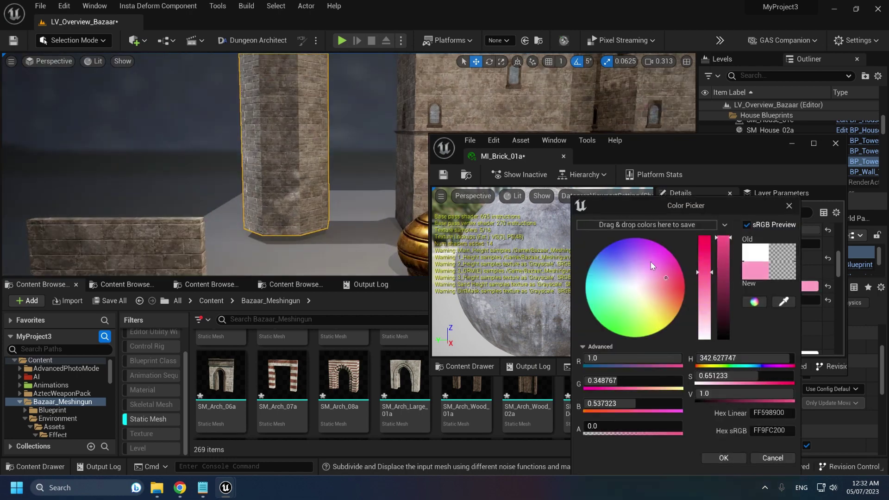
left_click(758, 455)
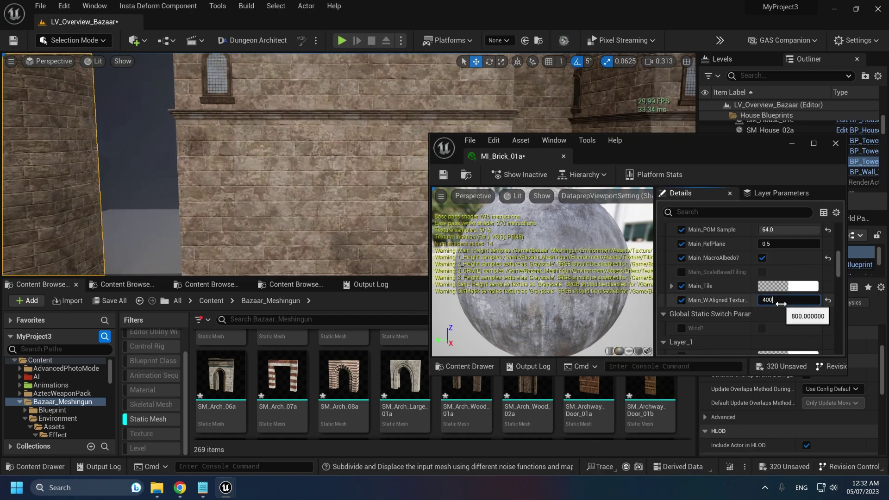
- Try the main world-aligned texture size at 400 and then 1200 on the brick material
key("Return")
right_click_drag(352, 185, 305, 213)
left_click(781, 300)
type("1200")
key("Return")
left_click(781, 301)
type("83FF00")
key("Return")
- Try a different albedo tint color for Layer_1 of the brick material
scroll(731, 296, "down", 4)
left_click(799, 272)
left_click_drag(652, 306, 595, 307)
left_click(778, 458)
- Set 1_BlendPower of the brick material to 2.5
scroll(767, 315, "down", 4)
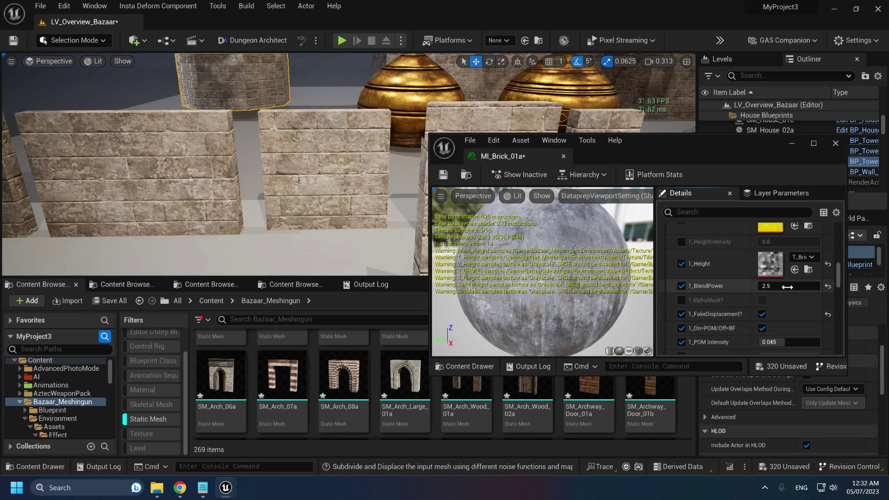
left_click(784, 285)
type("2.5")
key("Return")
- Review the Layer_2 and X_AOdirt parameters and try a different DirtColor on the brick material
scroll(779, 309, "down", 10)
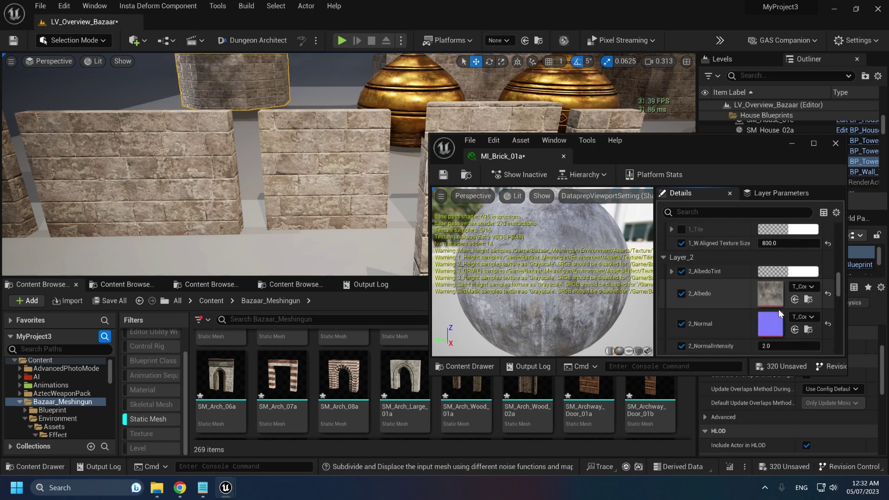
scroll(788, 320, "down", 7)
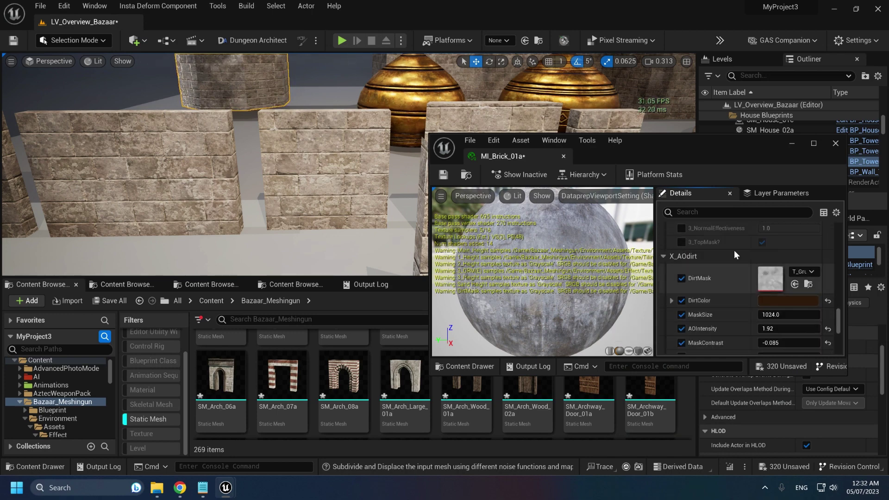
scroll(779, 300, "up", 3)
scroll(779, 300, "down", 4)
left_click(785, 279)
left_click_drag(643, 272, 568, 308)
left_click(568, 308)
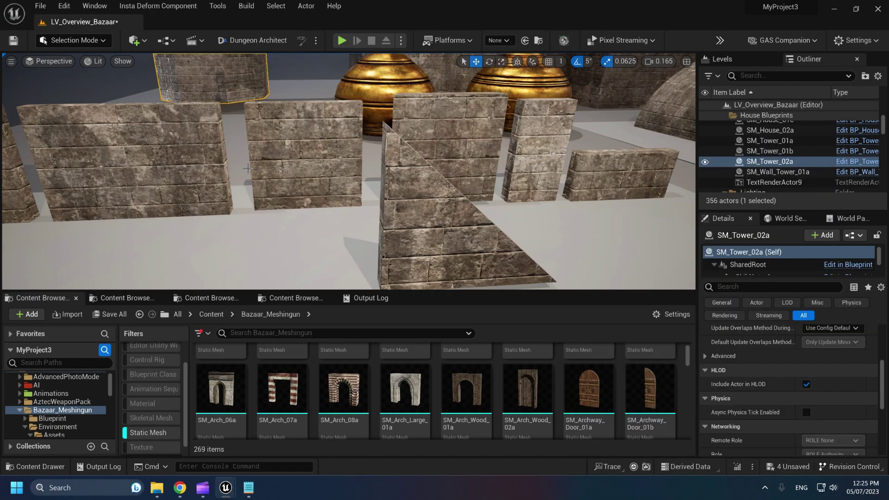
- Switch to Mesh Paint mode, select the SM_Wall_8x8_01a wall, and activate vertex color painting
left_click(72, 40)
left_click(76, 103)
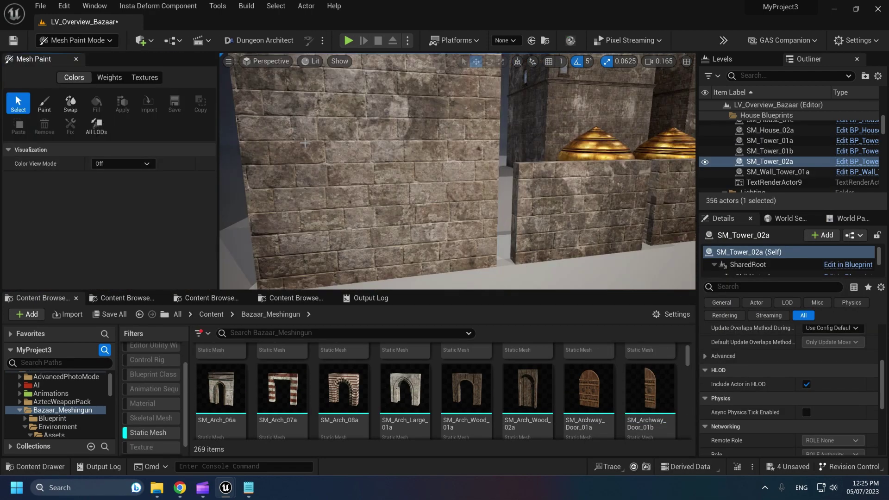
left_click(318, 145)
left_click(44, 103)
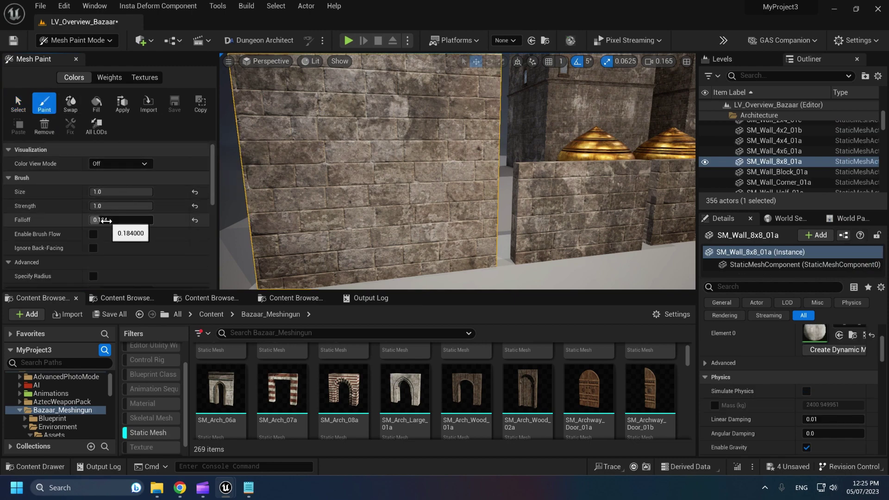
scroll(105, 220, "down", 4)
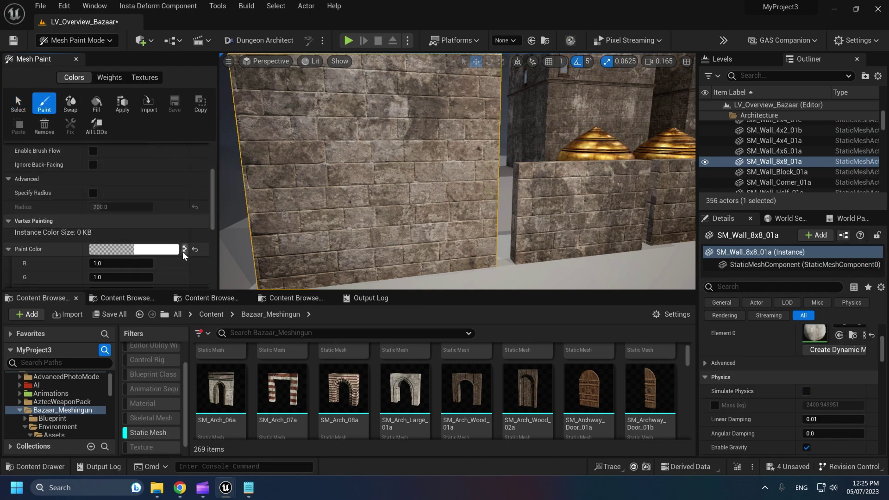
- Set the vertex paint color to red with R 1.0, G 0 and B 0, and paint the upper part of SM_Wall_8x8_01a
left_click(184, 250)
left_click(172, 249)
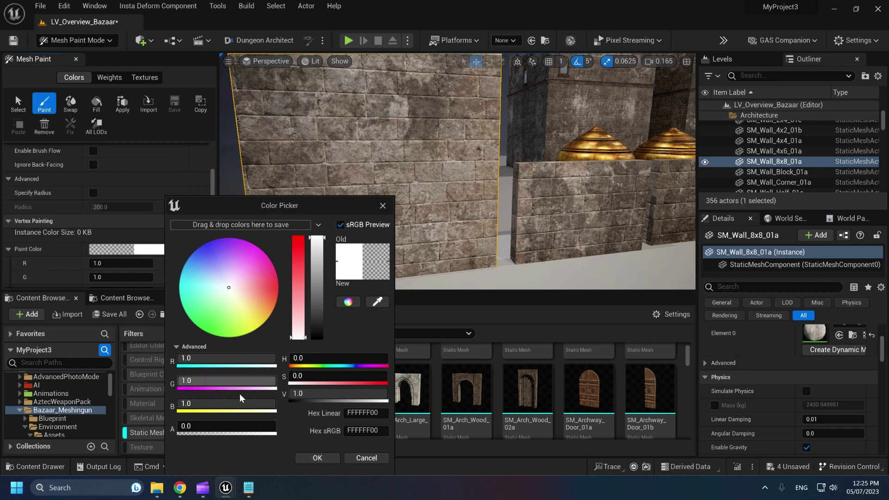
left_click_drag(238, 406, 178, 405)
left_click_drag(235, 382, 178, 382)
left_click(317, 458)
scroll(157, 208, "down", 1)
scroll(148, 203, "up", 3)
right_click_drag(330, 142, 313, 135)
scroll(149, 240, "down", 8)
scroll(178, 245, "up", 5)
scroll(189, 244, "up", 3)
- Readjust the vertex paint color and paint over part of the SM_Wall_8x8_01a wall with it
left_click(171, 265)
left_click(307, 457)
left_click(405, 135)
left_click(505, 276)
scroll(402, 155, "up", 3)
left_click(554, 277)
right_click_drag(467, 181, 435, 192)
right_click_drag(410, 140, 392, 164)
- Set the vertex paint color to green and paint a patch in the middle of the wall
left_click(164, 266)
left_click_drag(201, 385, 273, 385)
left_click(316, 457)
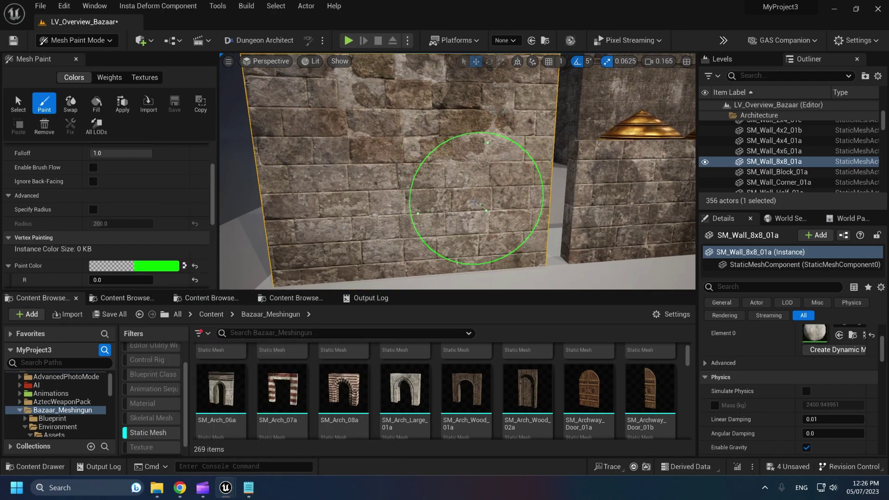
left_click(497, 275)
mouse_move(486, 273)
right_mouse_down()
mouse_move(476, 264)
mouse_move(498, 234)
mouse_move(484, 252)
mouse_move(479, 246)
mouse_move(489, 273)
mouse_move(491, 246)
right_mouse_up()
scroll(490, 245, "down", 1)
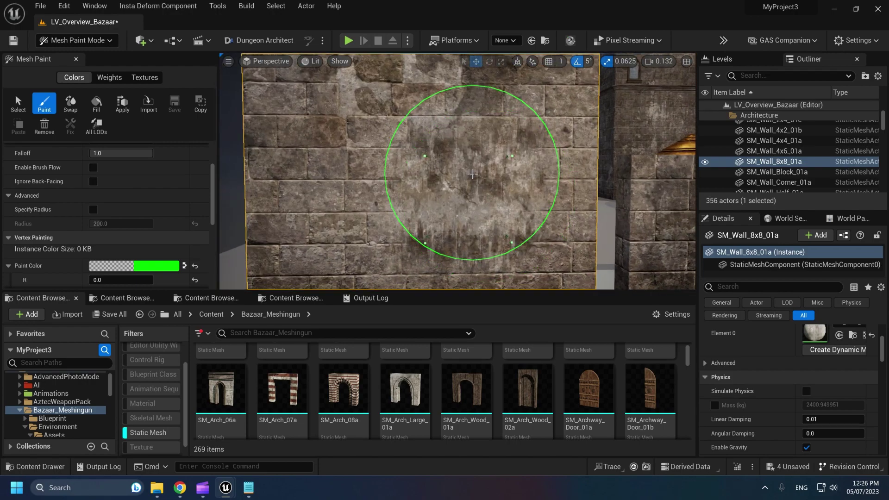
- Set the vertex paint color to blue and paint along the side edge of the wall
left_click(156, 265)
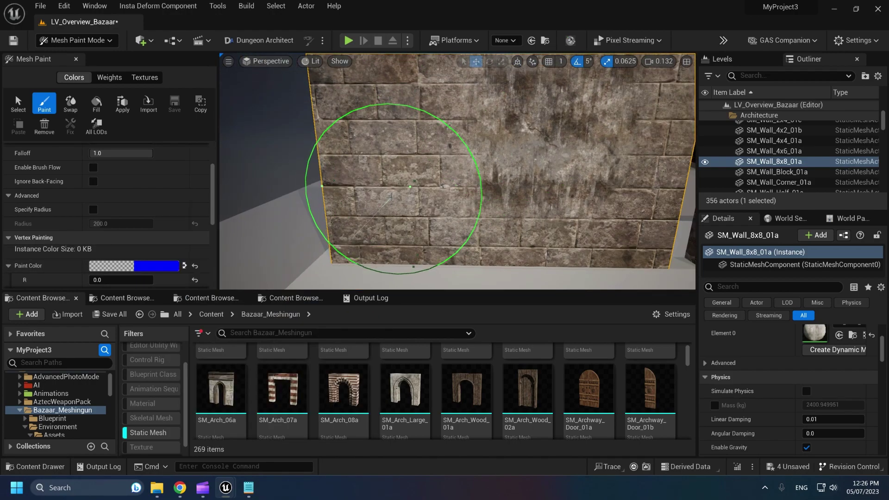
left_click(554, 276)
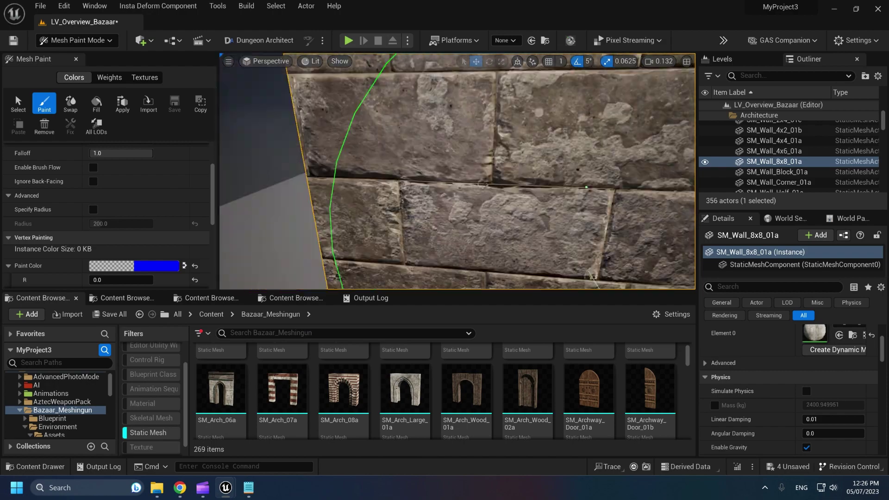
right_click_drag(477, 218, 434, 238)
right_click_drag(550, 278, 117, 196)
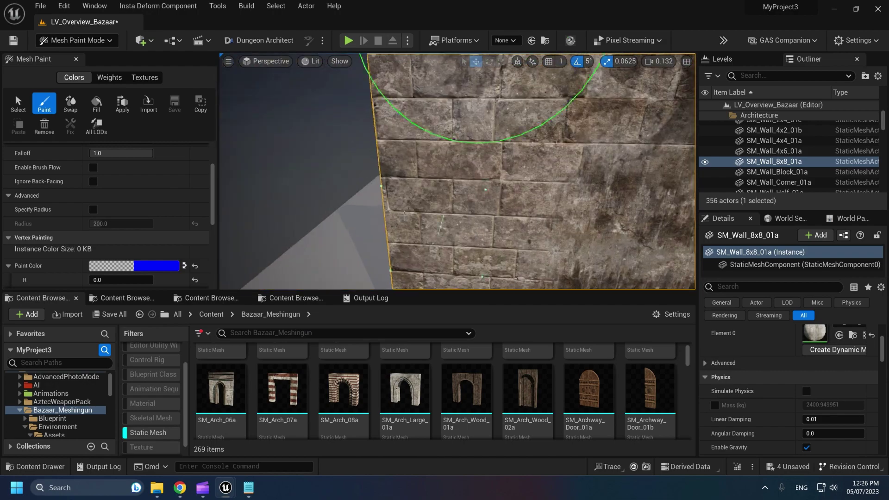
- Set the vertex paint color to black with R, G and B at 0.0
left_click(172, 265)
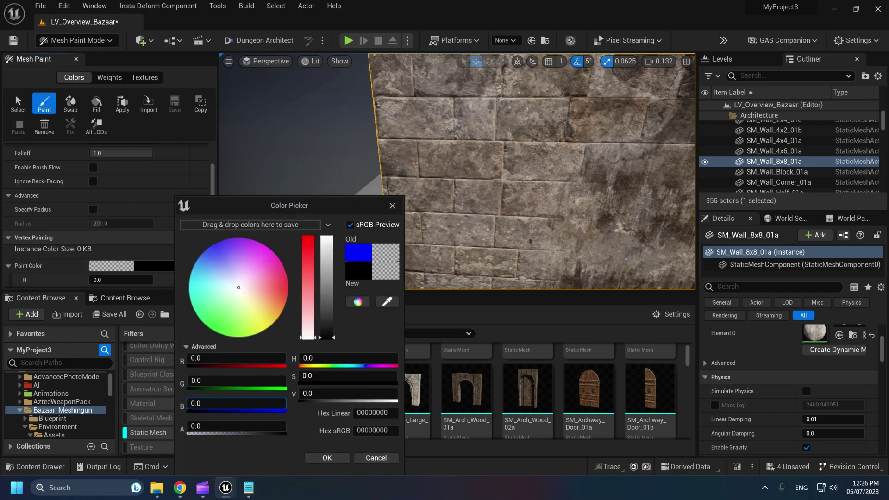
left_click(322, 462)
mouse_move(370, 208)
right_mouse_down()
mouse_move(353, 153)
mouse_move(342, 152)
mouse_move(374, 161)
mouse_move(383, 197)
right_mouse_up()
scroll(180, 232, "down", 6)
scroll(172, 243, "up", 10)
- Try another Color View Mode for the vertex colors and set it back to Off
left_click(127, 166)
left_click(118, 196)
left_click(109, 164)
left_click(108, 174)
- Paint black over SM_Wall_8x8_01a to clear the painted layer from its upper part
left_click(383, 196)
left_click(554, 275)
right_click_drag(463, 223, 421, 192)
left_click(422, 192)
left_click(554, 274)
right_click_drag(509, 223, 444, 186)
scroll(123, 220, "down", 6)
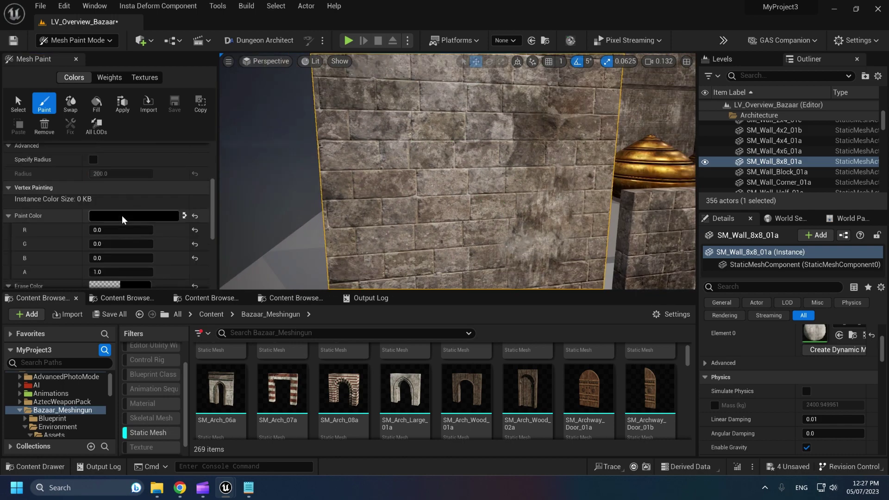
- Try another black stroke on the lower part of the wall and undo it
right_click_drag(412, 148, 441, 192)
left_click(374, 236)
key("ctrl+z")
right_click_drag(464, 229, 419, 161)
- Set the paint color to red with alpha 0.003 and paint a patch in the middle of the wall
left_click(136, 216)
left_click_drag(199, 425, 174, 424)
left_click_drag(178, 359, 264, 359)
left_click(288, 458)
scroll(387, 277, "down", 3)
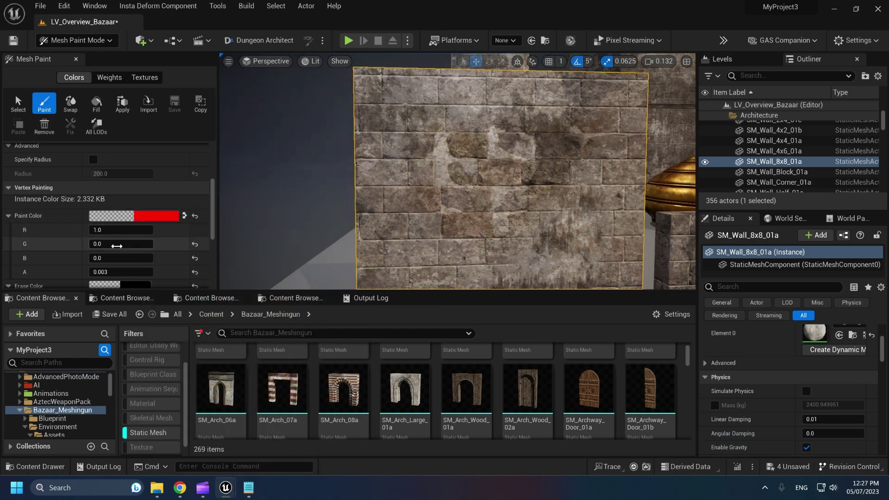
- Raise the alpha of the red vertex paint color to 1.0
left_click(155, 215)
left_click_drag(197, 424, 266, 423)
left_click(307, 457)
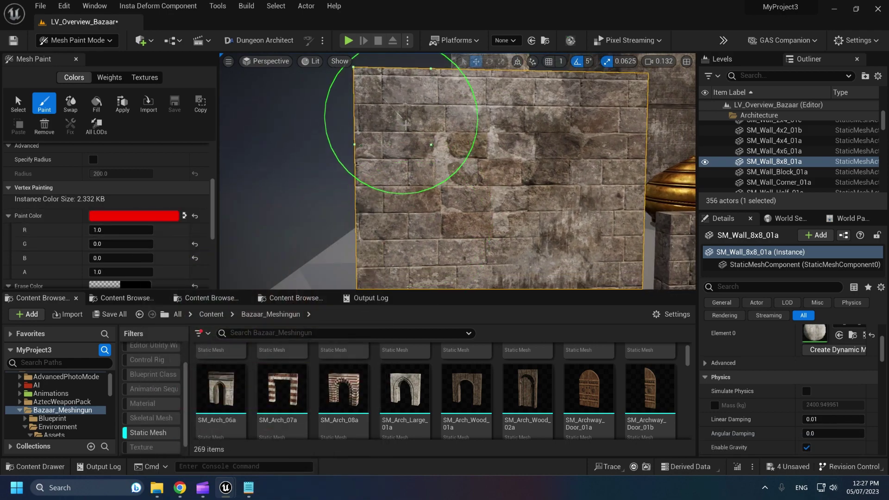
right_click_drag(340, 186, 358, 190)
scroll(340, 185, "down", 1)
- Enable the Wetness? option in the MI_Brick_01a material instance, keeping the wall in view
left_click(226, 487)
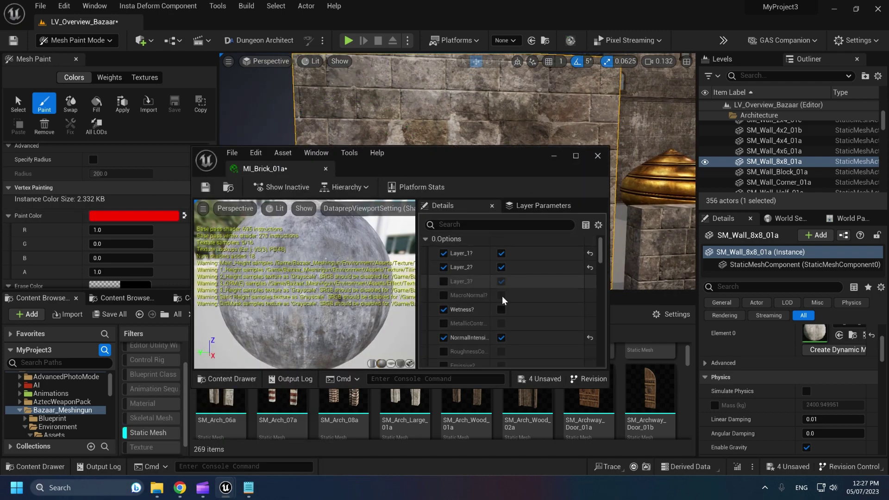
left_click(501, 309)
left_click_drag(457, 160, 438, 220)
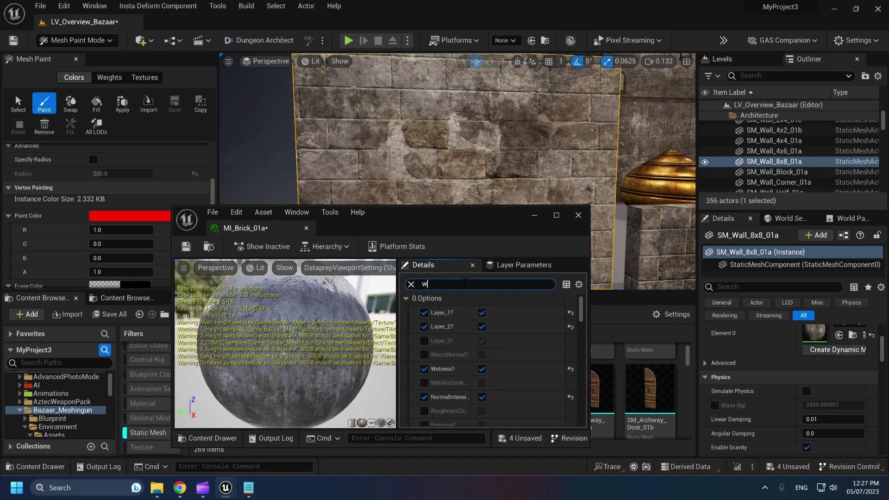
- Filter the material parameters by "wet", set the wetness AlbedoDarkening to 0.3 and preview the material on a plane
scroll(466, 296, "down", 1)
left_click(499, 322)
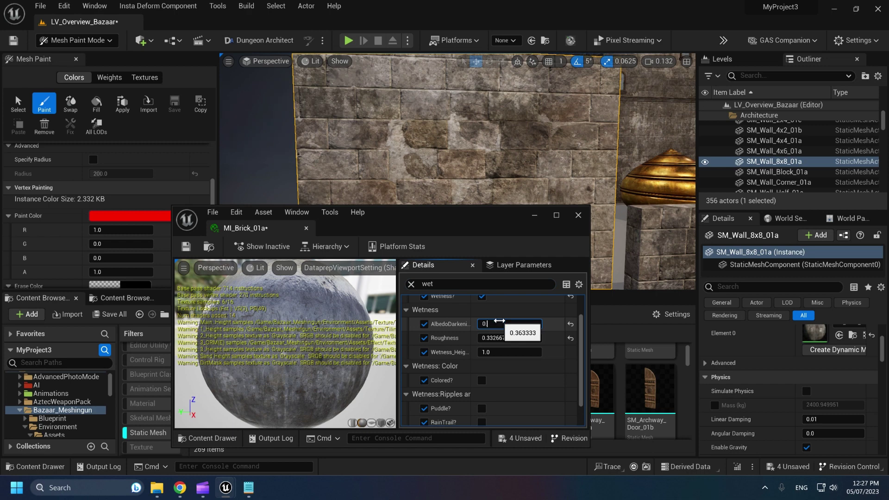
left_click(372, 422)
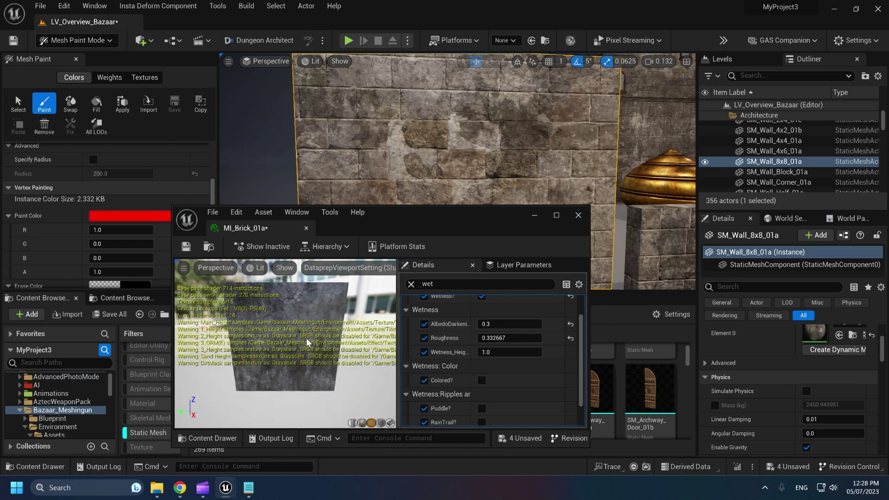
left_click_drag(434, 217, 442, 236)
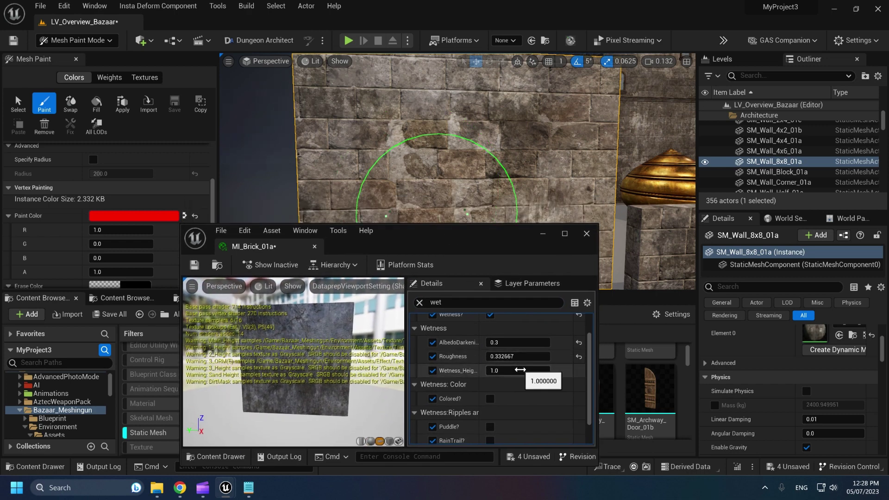
scroll(520, 370, "up", 2)
left_click(543, 235)
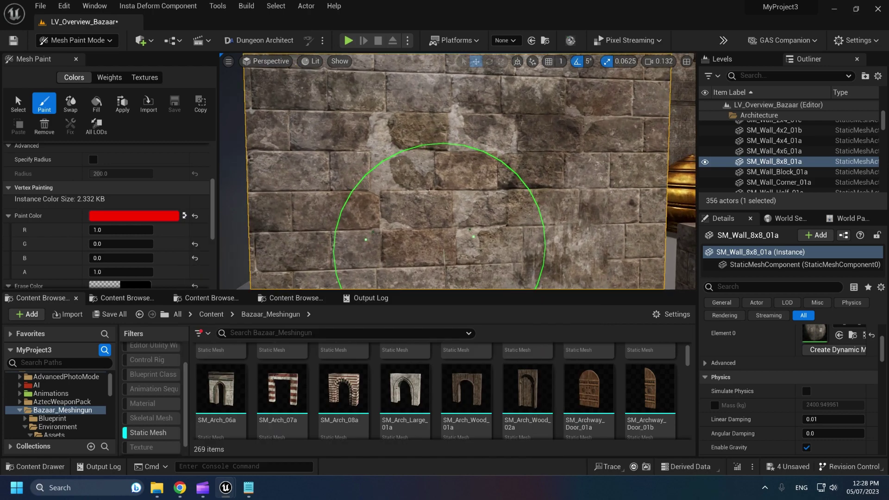
- Paint wetness onto the upper part of the wall using red with alpha 1.0
left_click(134, 216)
left_click(302, 456)
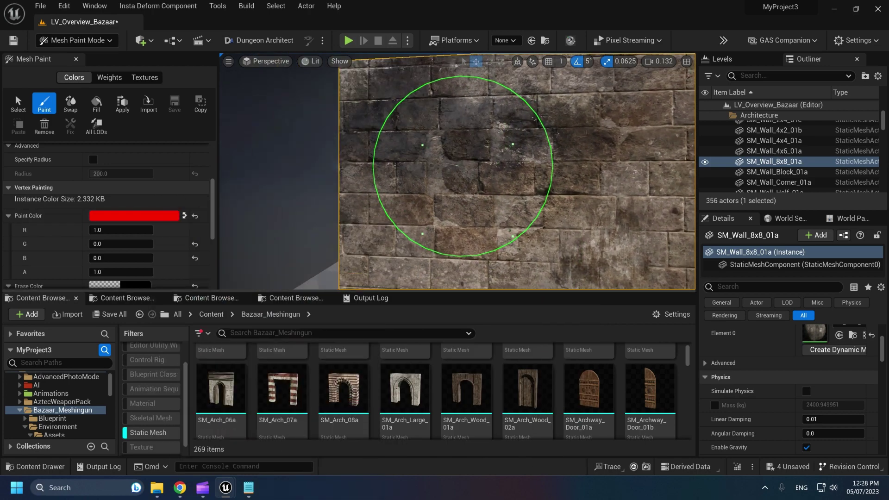
left_click(164, 215)
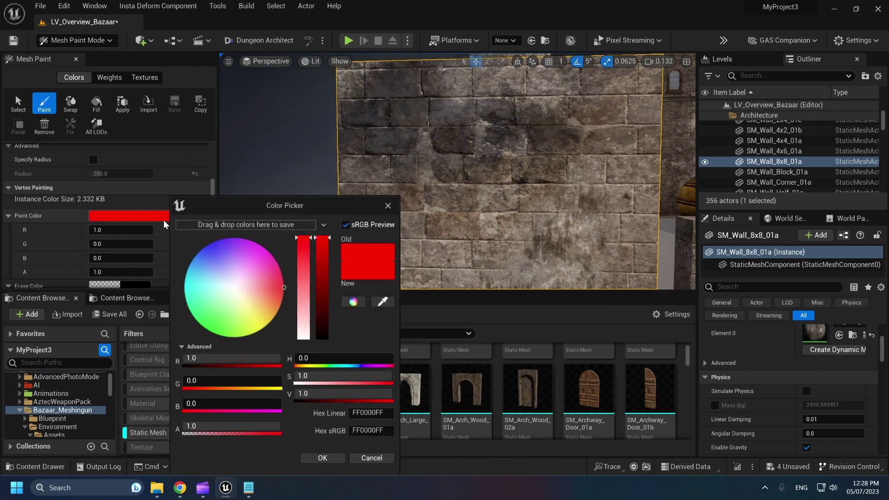
left_click(323, 458)
scroll(120, 228, "up", 3)
scroll(120, 228, "down", 2)
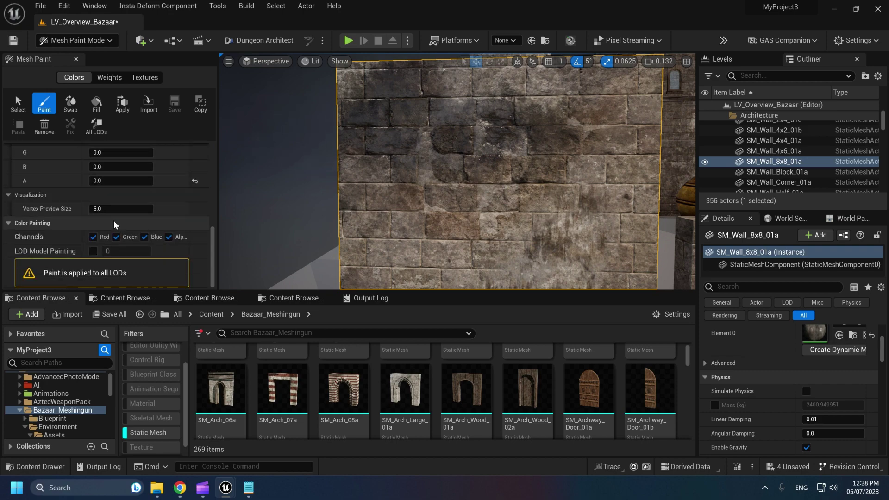
scroll(109, 209, "up", 5)
right_click_drag(283, 167, 304, 158)
left_click(348, 196)
right_click_drag(347, 222, 315, 213)
right_click_drag(487, 166, 482, 185)
- Set the brick material's wetness Roughness to 0.3 and AlbedoDarkening to about 0.44
mouse_move(225, 487)
left_click(281, 434)
right_click_drag(463, 153, 476, 210)
left_click_drag(542, 378, 574, 377)
left_click(509, 389)
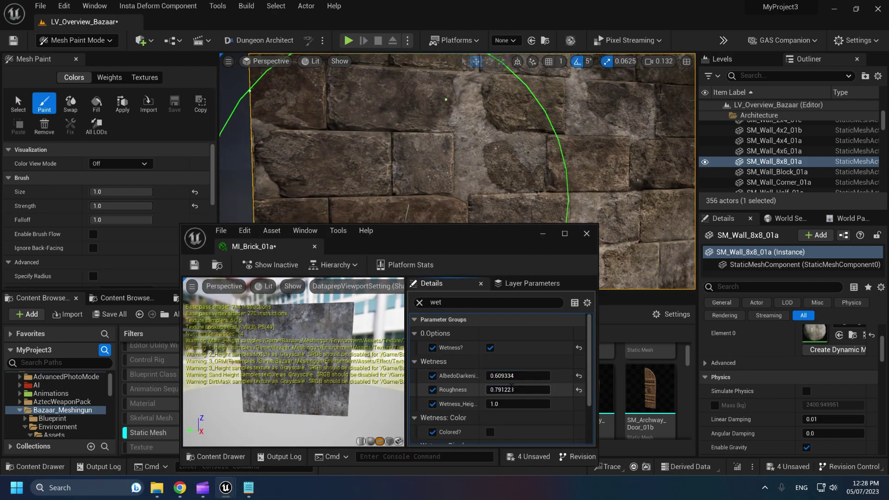
type("0.45")
key("Return")
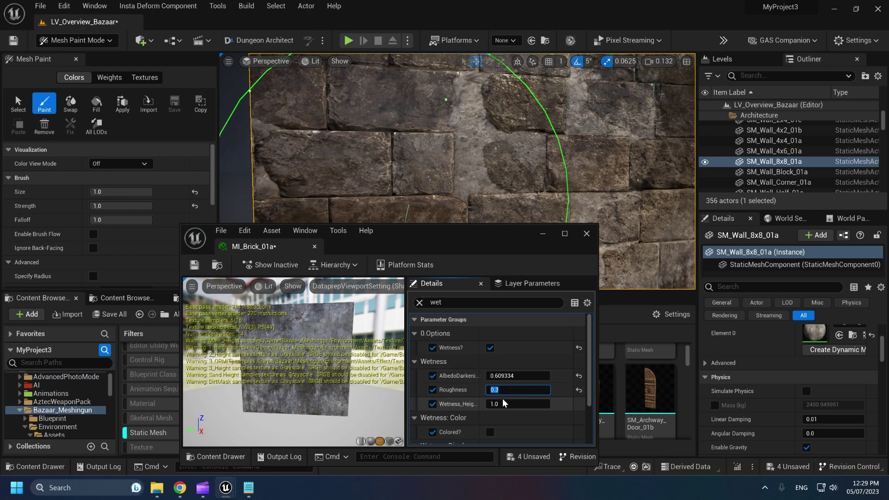
mouse_move(508, 375)
left_mouse_down()
mouse_move(510, 415)
mouse_move(489, 401)
mouse_move(515, 403)
left_mouse_up()
right_click_drag(462, 185, 525, 189)
- Try a Wetness_Height value of 10 on the brick material and return it to 1.0
left_click(511, 404)
type("10")
key("Return")
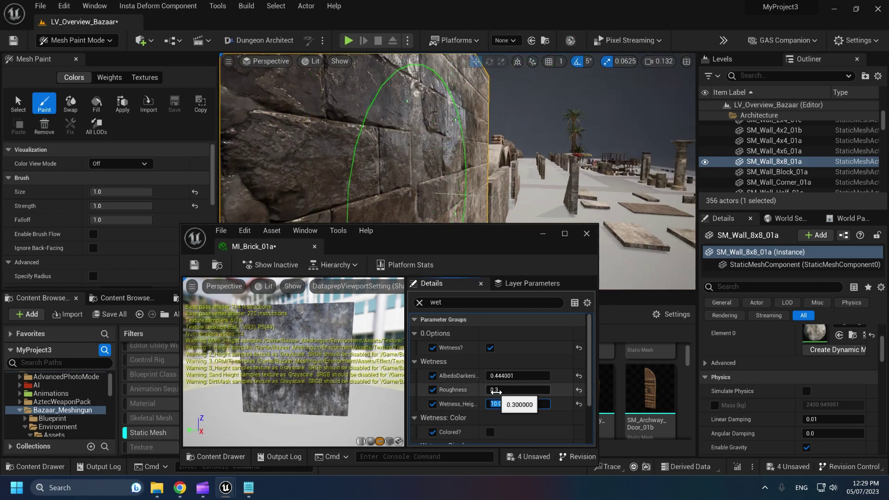
key("Return")
type("1")
key("Return")
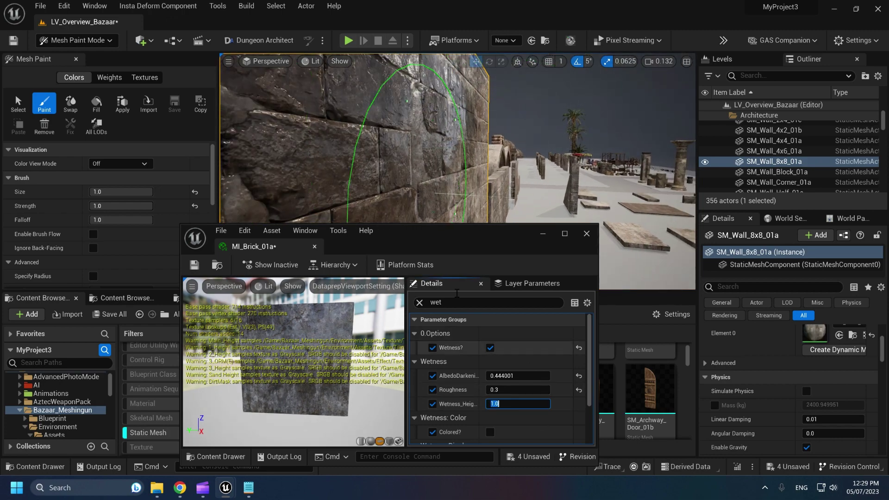
- Enable the Colored? wetness option on the brick material and choose a dark red Color
right_click_drag(452, 193, 404, 166)
scroll(506, 366, "down", 3)
left_click(490, 383)
right_click_drag(472, 124, 466, 100)
left_click(432, 410)
left_click(515, 410)
left_click(540, 307)
left_click(713, 458)
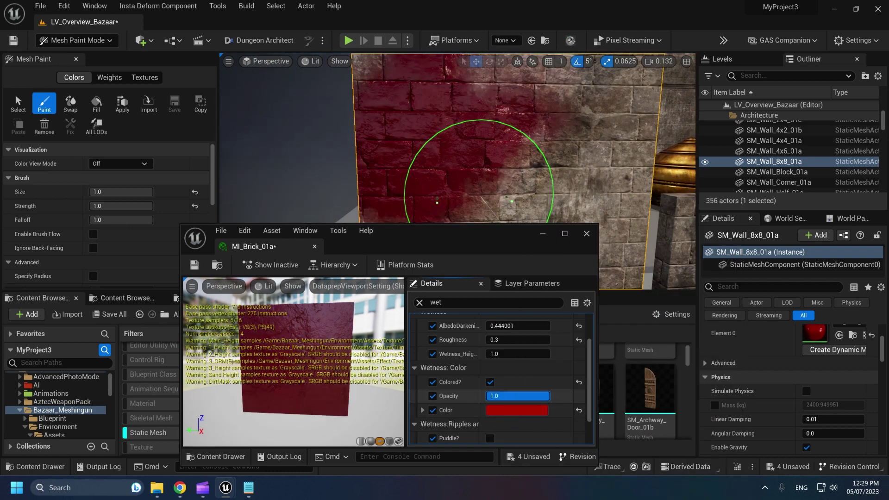
- Try an Opacity of 0 for the wetness color, restore it to 1.0 and turn off the Colored? option
type("0")
key("Return")
left_click_drag(517, 395, 524, 400)
scroll(524, 393, "down", 3)
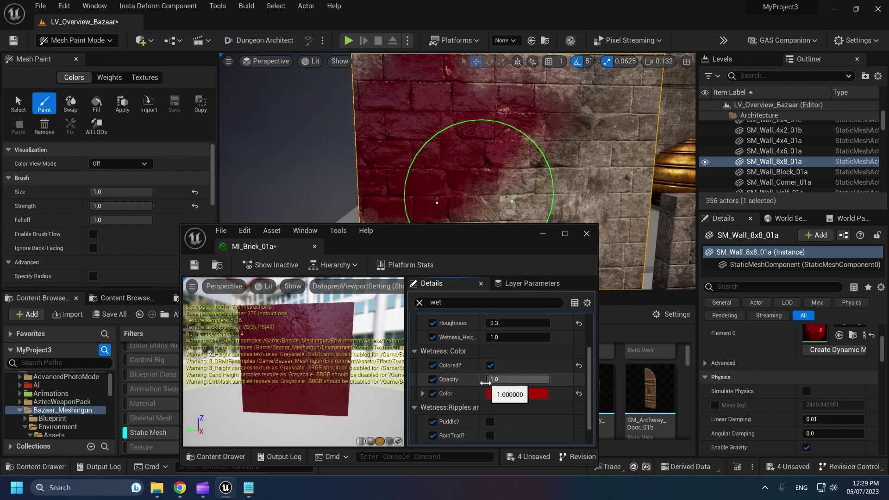
left_click(490, 339)
- Enable the Puddle? option among the brick material's wetness ripple parameters
left_click_drag(496, 248, 480, 369)
right_click_drag(453, 218, 452, 229)
key("w")
key("s")
left_click_drag(446, 353, 477, 166)
scroll(443, 287, "down", 2)
left_click(496, 284)
- Minimize the material editor and select the SM_Floor_8x8_01a floor tile
key("s")
mouse_move(467, 115)
right_mouse_down()
mouse_move(481, 121)
mouse_move(474, 120)
right_mouse_up()
scroll(473, 318, "down", 3)
scroll(477, 315, "up", 2)
right_click_drag(532, 123, 544, 146)
key("w")
left_click(549, 165)
left_click(416, 110)
right_click_drag(416, 109, 389, 103)
left_click(416, 109)
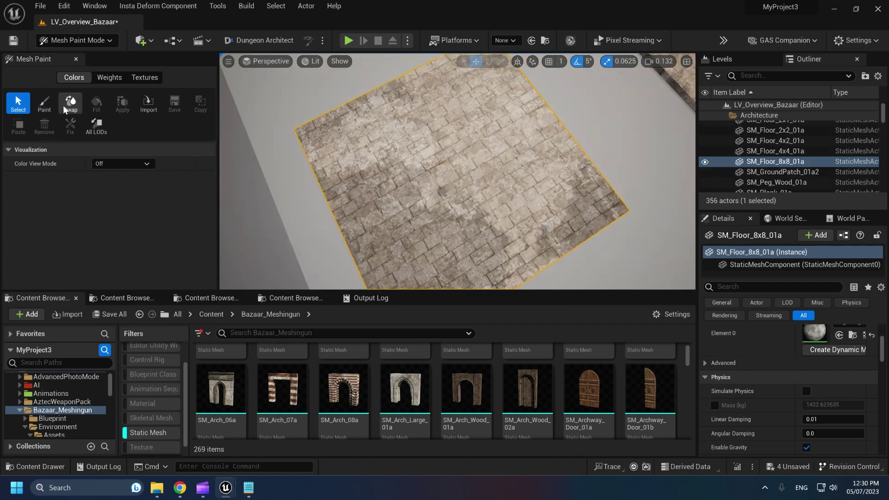
- Activate vertex painting, set the paint color to black with alpha 1.0 and paint the 8x8 floor tile
left_click(45, 105)
scroll(201, 214, "down", 3)
left_click(140, 216)
left_click_drag(196, 359, 154, 359)
left_click(293, 458)
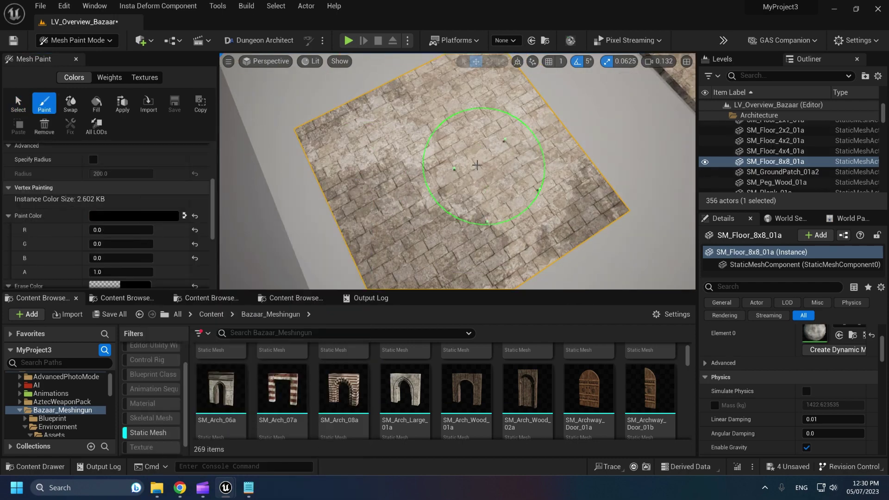
right_click_drag(453, 203, 400, 199)
left_click(133, 215)
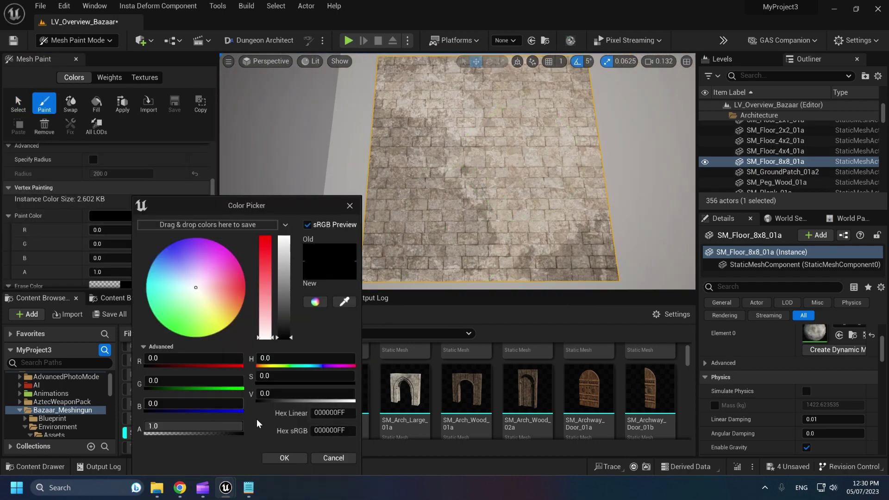
left_click(284, 459)
scroll(119, 259, "down", 5)
- Select the SM_Floor_4x4_01a floor tile, try vertex painting on it and return to mesh selection
mouse_move(440, 179)
right_mouse_down()
mouse_move(394, 167)
mouse_move(352, 134)
right_mouse_up()
left_click(17, 111)
left_click(430, 181)
mouse_move(416, 176)
right_mouse_down()
mouse_move(445, 178)
mouse_move(444, 217)
right_mouse_up()
left_click(44, 105)
left_click(18, 104)
left_click(434, 170)
left_click(44, 104)
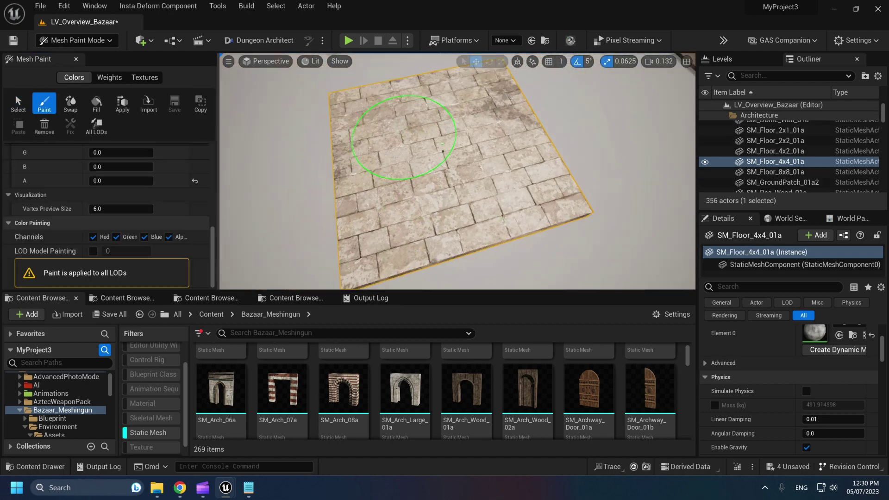
right_click_drag(441, 166, 491, 183)
left_click(18, 102)
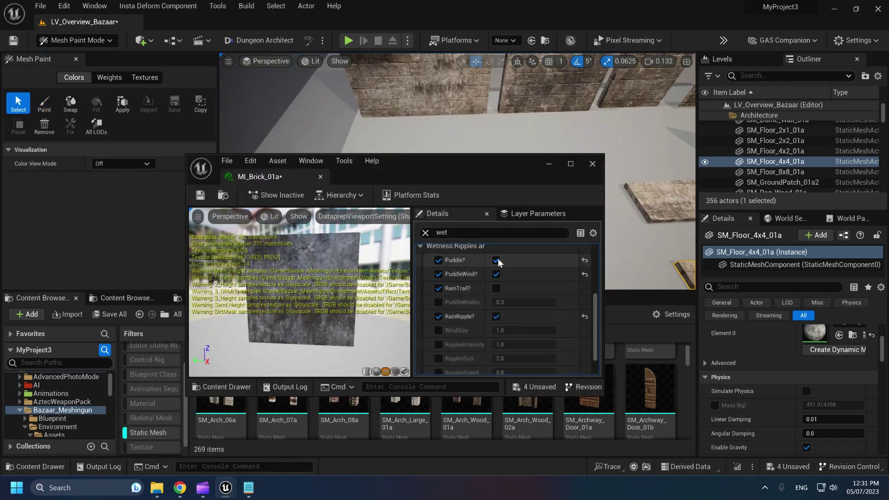
- Return to the painted wall and raise the first RainTrail albedo parameter of MI_Brick_01a to about 2.22
left_click_drag(457, 162, 413, 352)
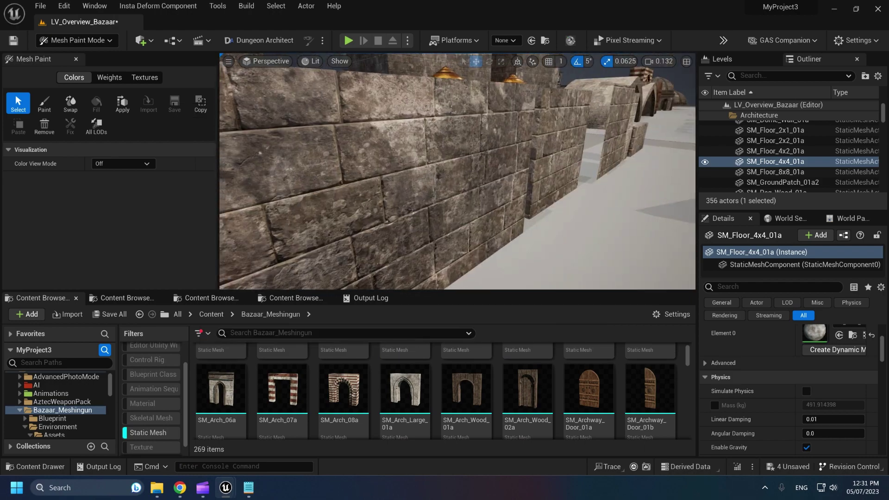
right_click_drag(457, 171, 449, 217)
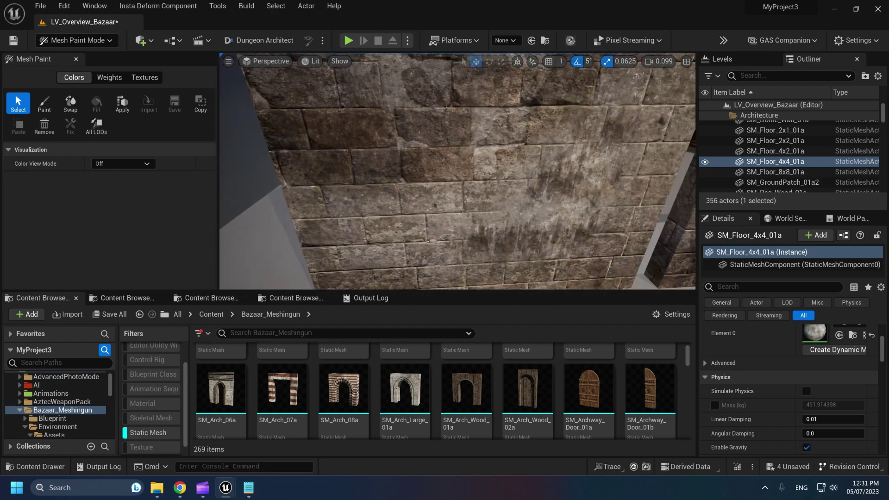
right_click_drag(433, 147, 465, 146)
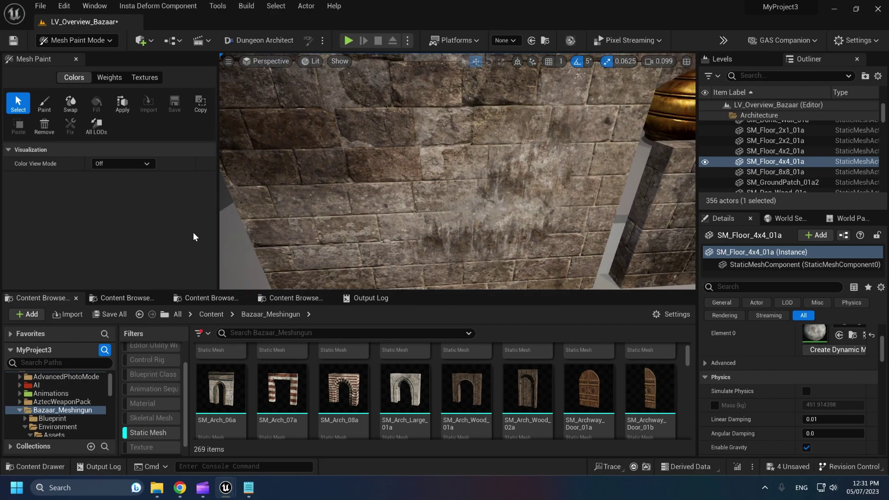
left_click(226, 489)
left_click(280, 435)
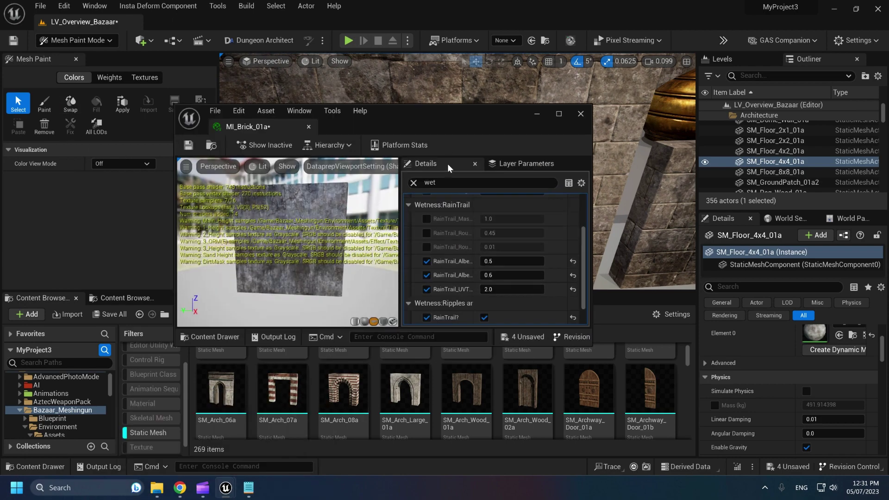
left_click_drag(450, 126, 646, 245)
left_click_drag(700, 379, 700, 379)
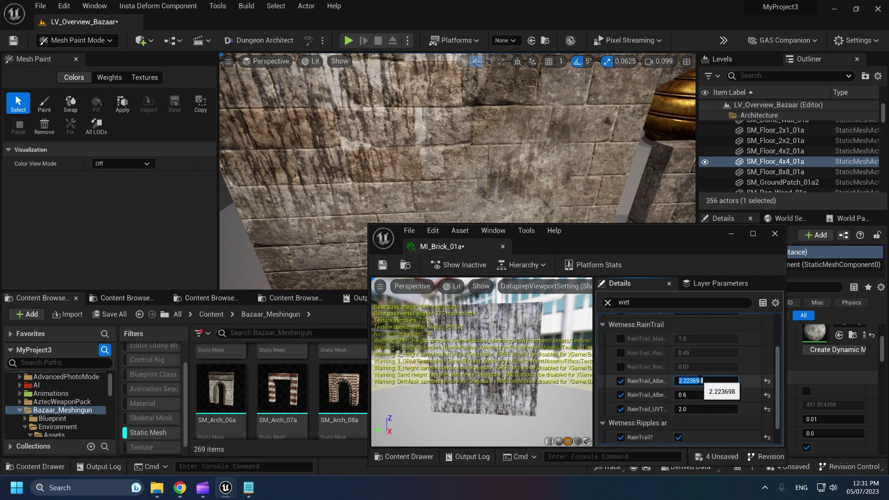
- Set the rain trail parameters of MI_Brick_01a to AlbedoMan 0.5, MaskIntensity 3.0, RoughMan 0.3 and RoughMin 0.2
type("0.5")
key("Return")
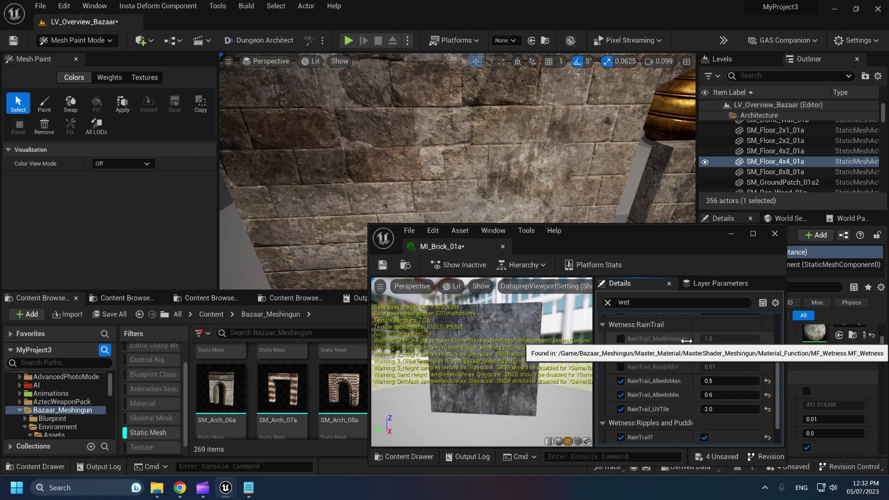
left_click_drag(594, 352, 568, 352)
left_click(594, 338)
type("5")
key("Return")
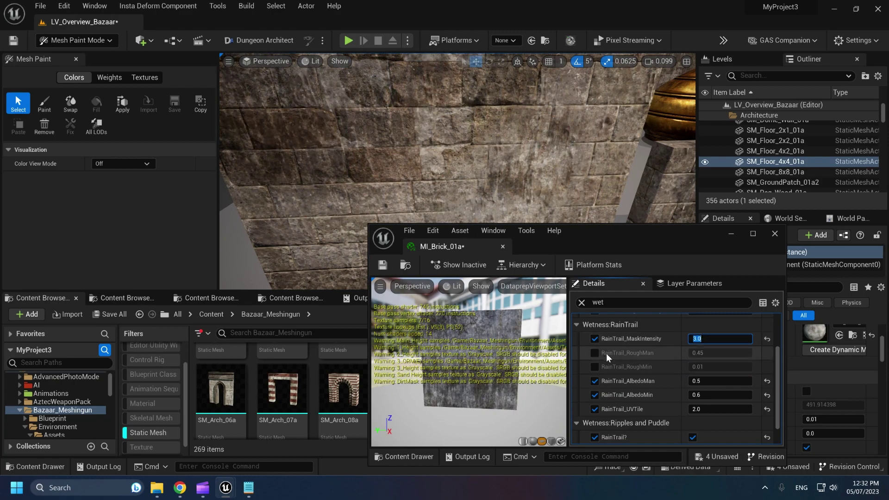
left_click(595, 366)
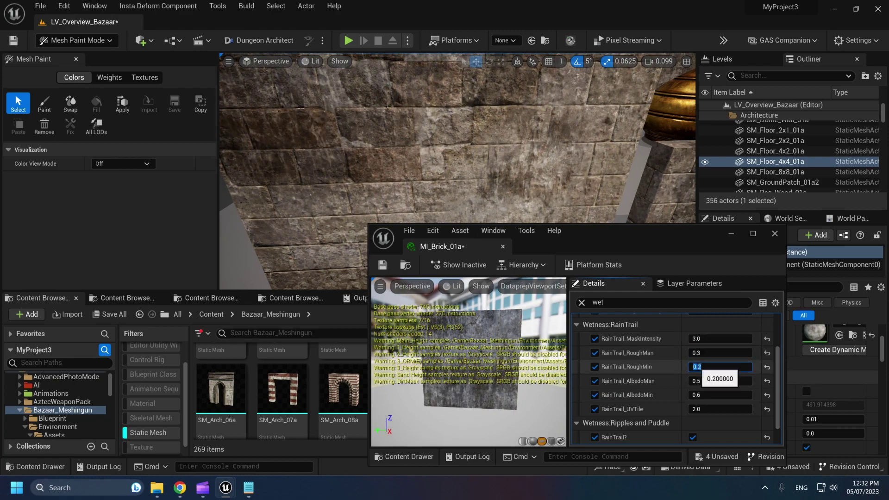
key("Return")
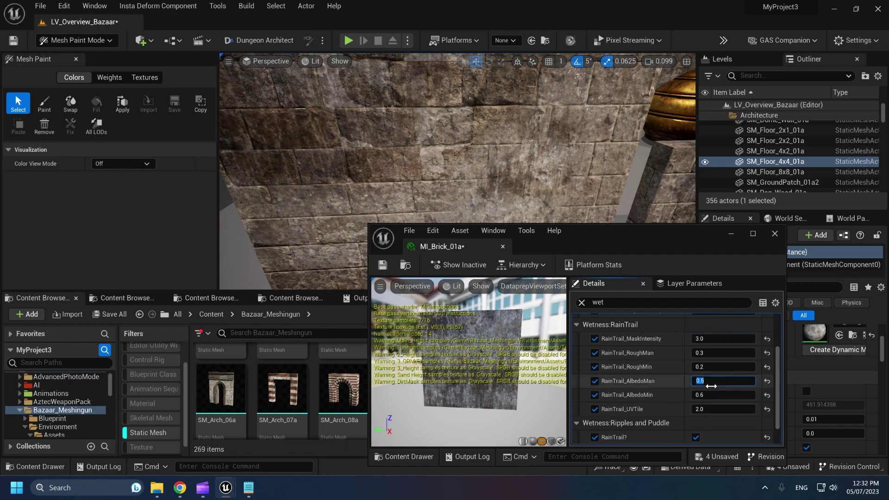
- Try RainTrail_AlbedoMin at 0.3 and RainTrail_AlbedoMan at 0.8, and restore them to 0.6 and 0.5
type("0.3")
key("Return")
type("0.8")
key("Return")
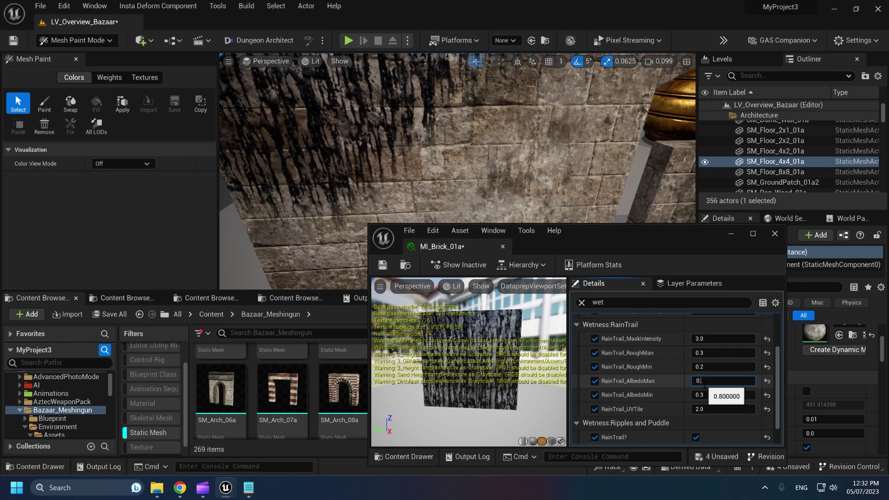
type(".5")
left_click(717, 394)
type("0.6")
key("Return")
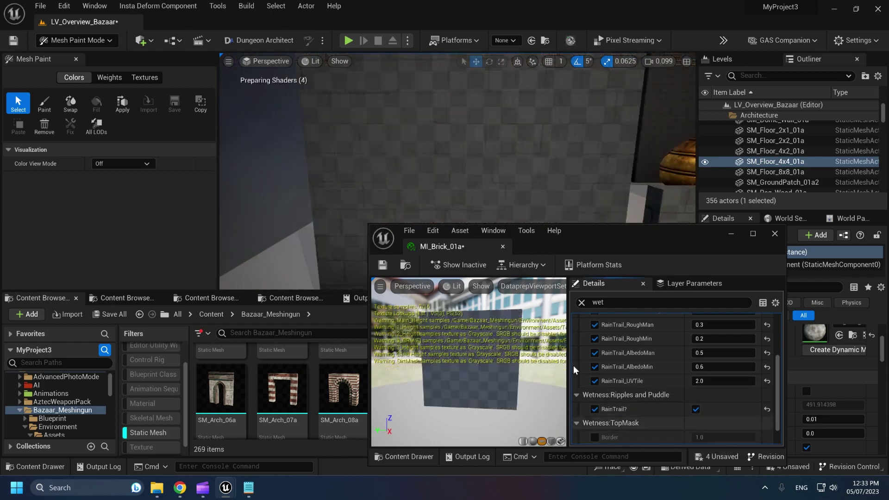
- Minimize the MI_Brick_01a editor and change the level editor from Mesh Paint to Selection mode
left_click_drag(625, 238, 571, 343)
left_click(678, 340)
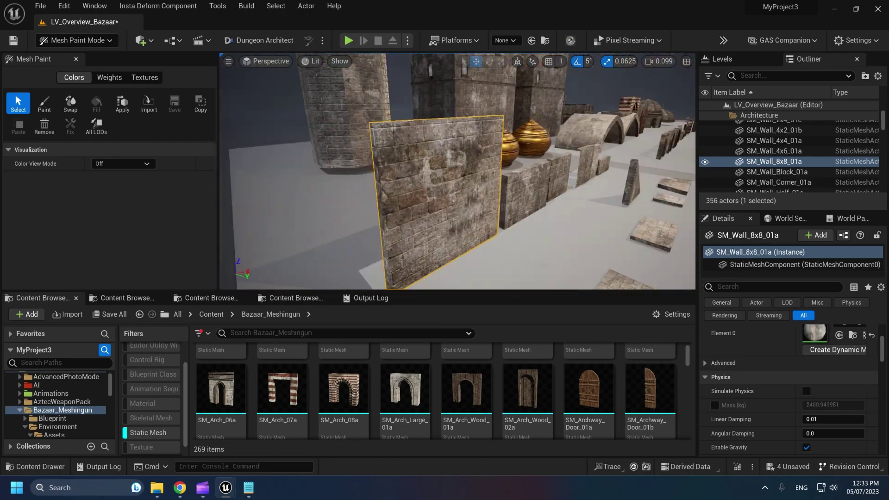
left_click(74, 40)
left_click(70, 57)
- Rotate the SM_Wall_8x8_01a wall with the rotation tool to show its painted surface at different angles
right_click_drag(417, 213, 384, 206)
key("e")
left_click_drag(470, 208, 424, 171)
right_click_drag(423, 172, 364, 185)
left_click_drag(556, 146, 595, 99)
key("w")
right_click_drag(595, 100, 527, 160)
key("e")
left_click_drag(527, 163, 527, 134)
right_click_drag(528, 135, 505, 116)
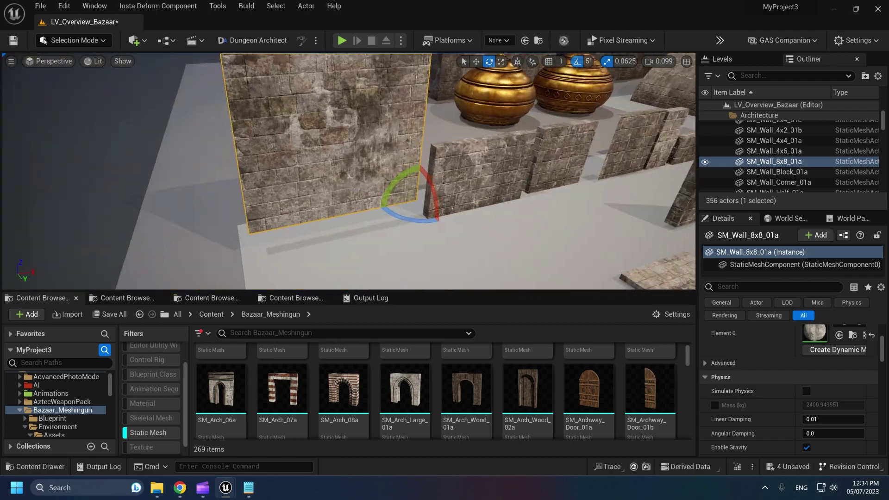
- Bring back the MI_Brick_01a editor beside the wall and filter its parameters by "blend"
left_click(72, 41)
left_click(73, 61)
left_click(225, 488)
left_click(280, 431)
left_click_drag(551, 342, 510, 274)
right_click_drag(491, 199, 468, 194)
scroll(482, 197, "up", 1)
type("blend")
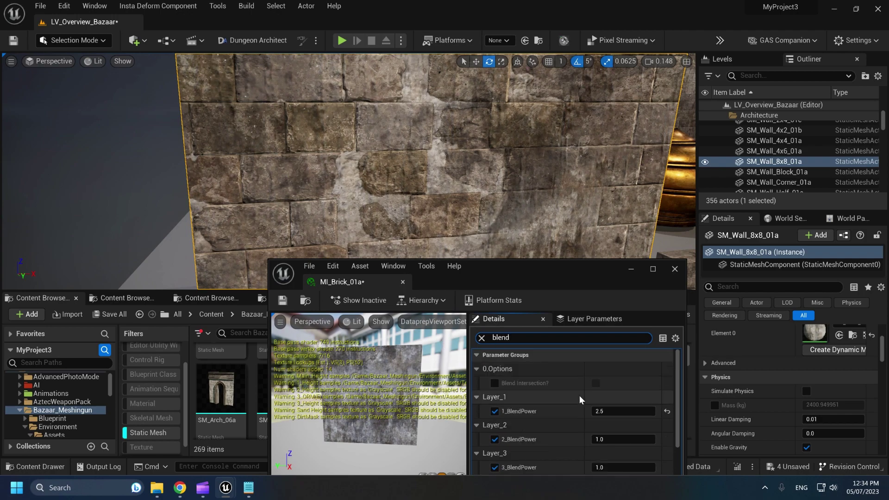
- Try lower values for 1_BlendPower and 2_BlendPower, and restore them to 2.5 and 1
left_click_drag(599, 411, 601, 407)
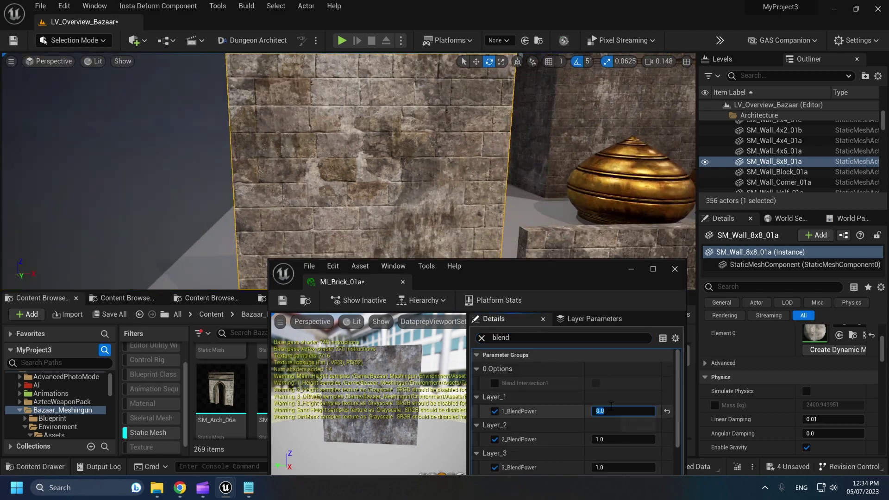
type("2.5")
left_click_drag(600, 439, 600, 439)
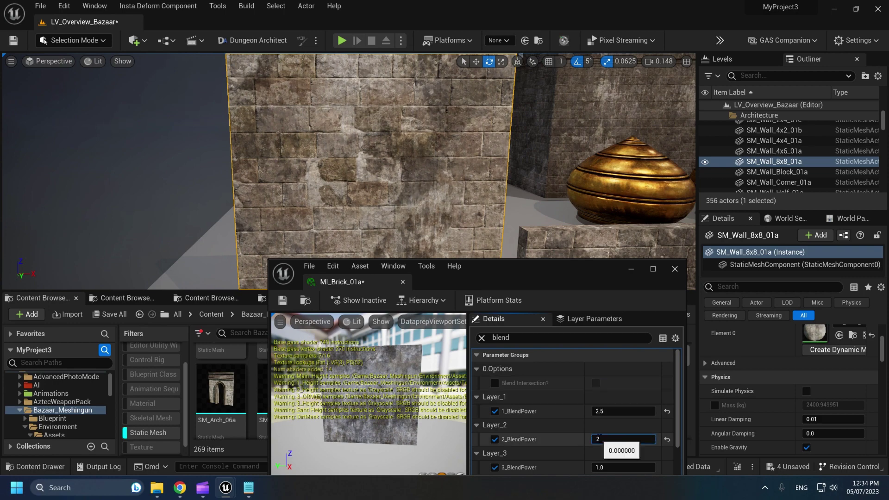
type("1")
key("Return")
scroll(602, 436, "down", 2)
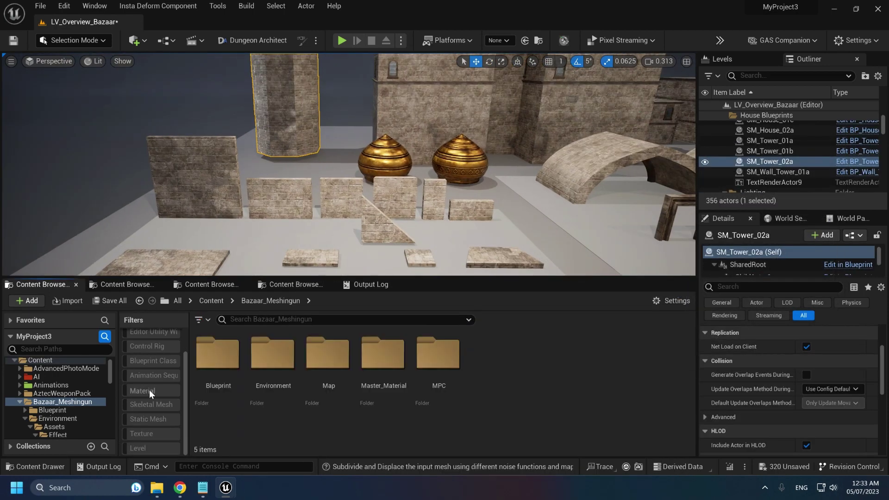
- Filter the Bazaar_Meshingun content to materials and examine the MM_Foliage_GroundCover and MM_MasterMaterial_Displacement graphs
left_click(149, 391)
scroll(509, 384, "down", 3)
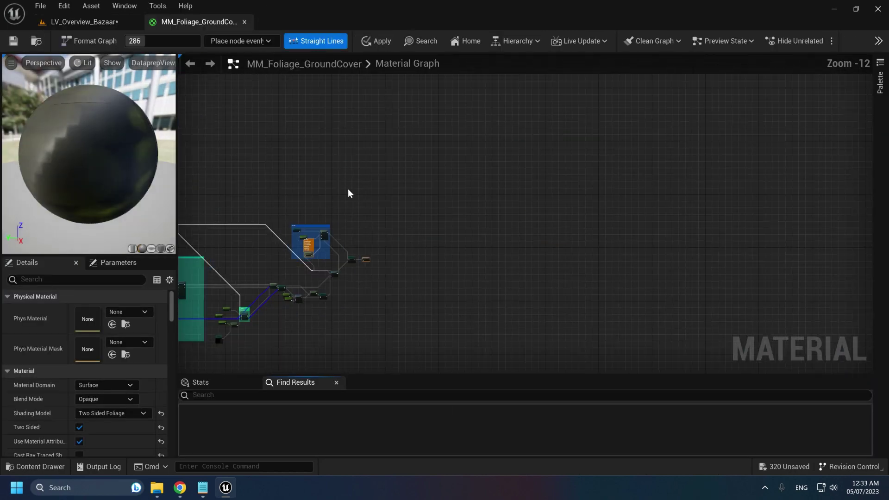
right_click_drag(348, 188, 498, 60)
right_click_drag(203, 301, 307, 273)
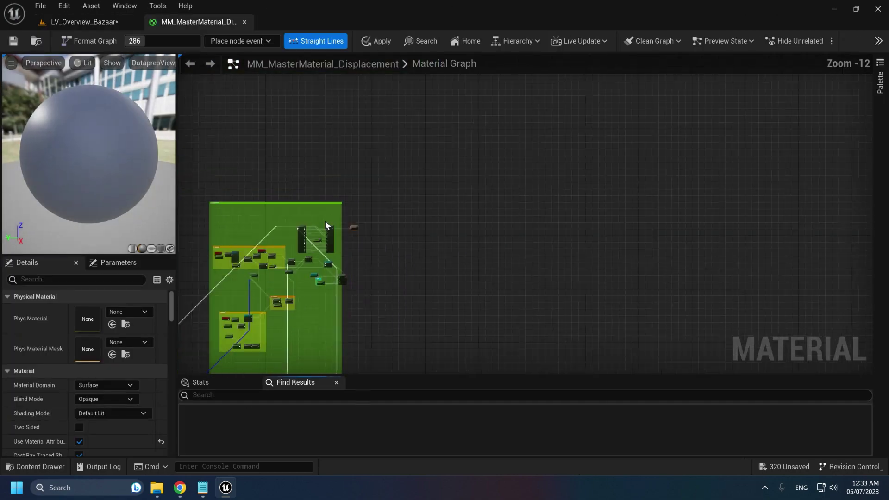
left_click_drag(270, 291, 214, 344)
left_click(244, 22)
- Open the MM_Water material, examine the nodes feeding its material output and close it
left_click(517, 274)
left_click(662, 396)
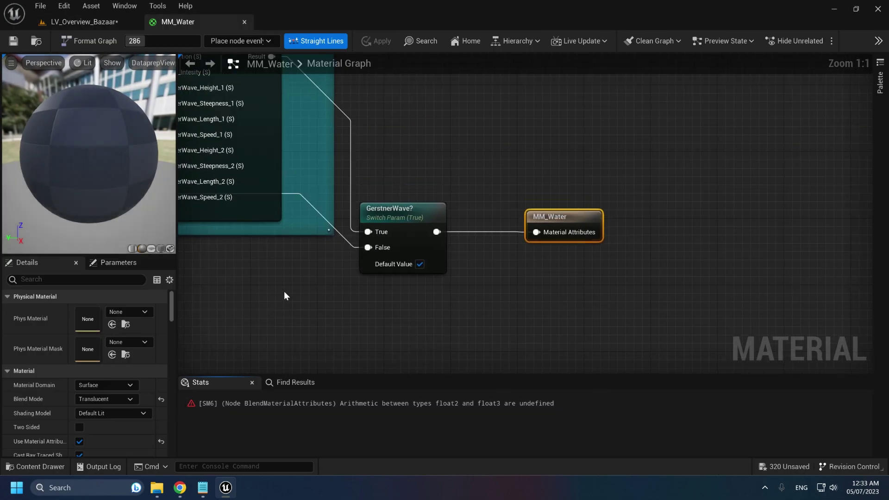
left_click(245, 22)
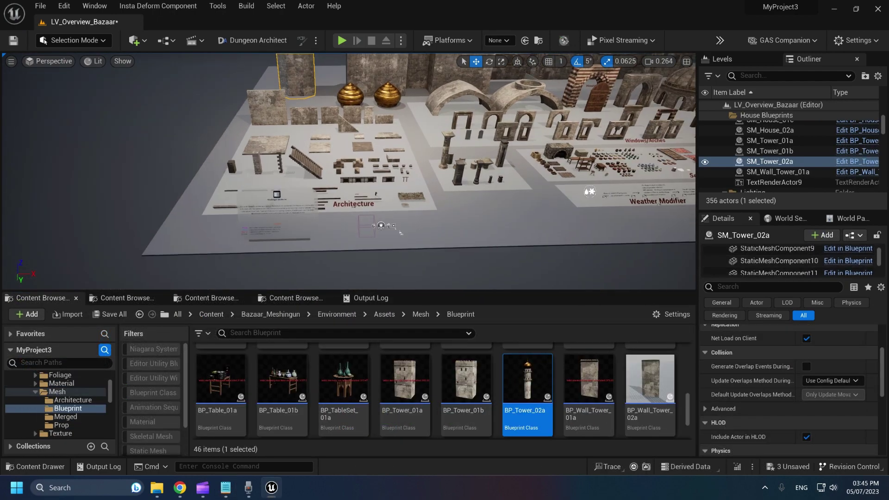
- Place BP_Tower_01b in the level and change its parent class to BP Prefab Parent
left_click_drag(468, 387, 502, 235)
right_click_drag(502, 208, 597, 135)
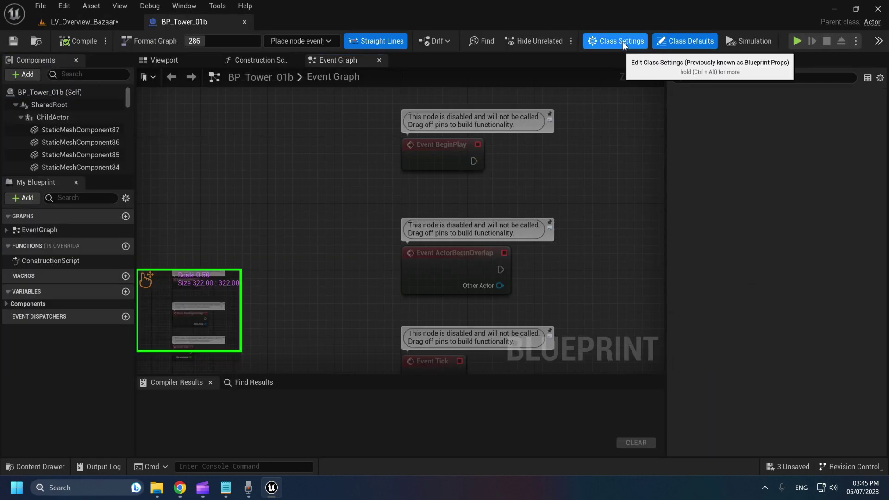
left_click(622, 41)
left_click(793, 106)
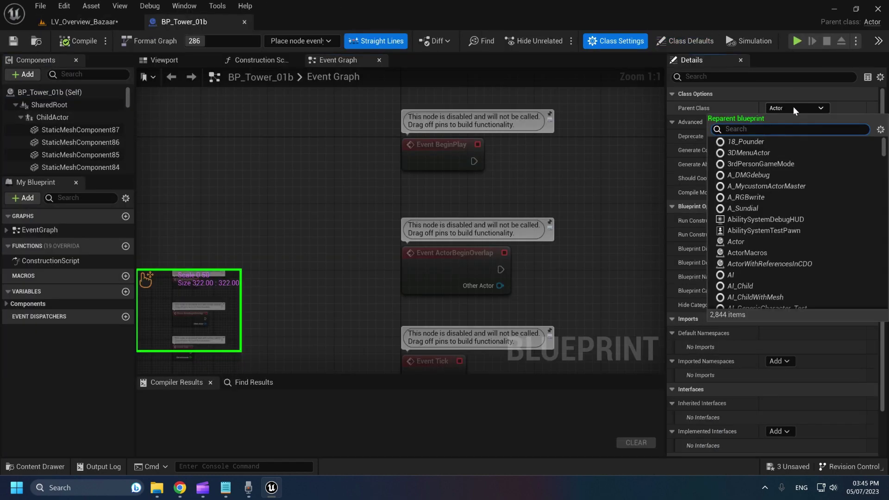
type("prefab par")
left_click(777, 142)
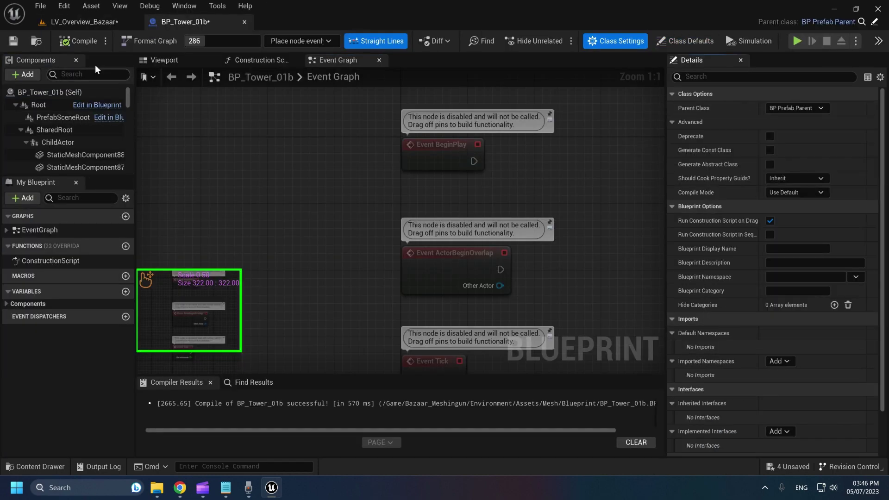
left_click(71, 24)
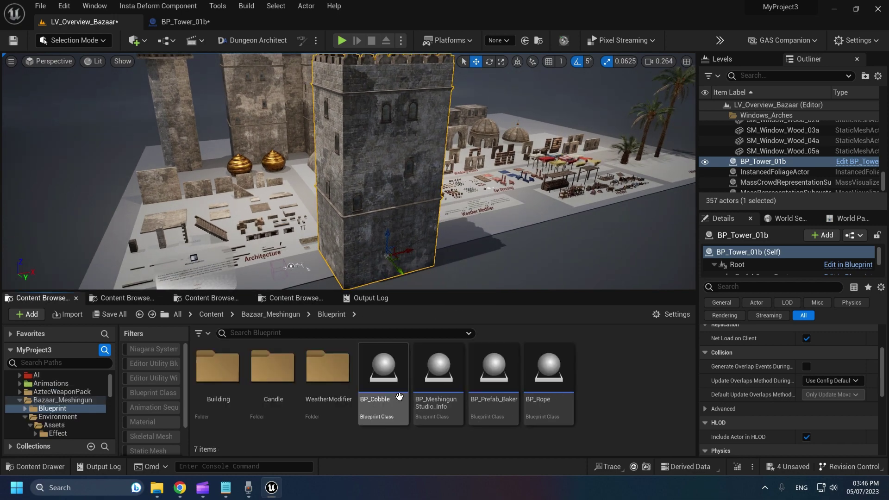
- Place BP_Prefab_Baker from the Bazaar Blueprint folder in front of the tower and select it
left_click_drag(494, 376, 383, 250)
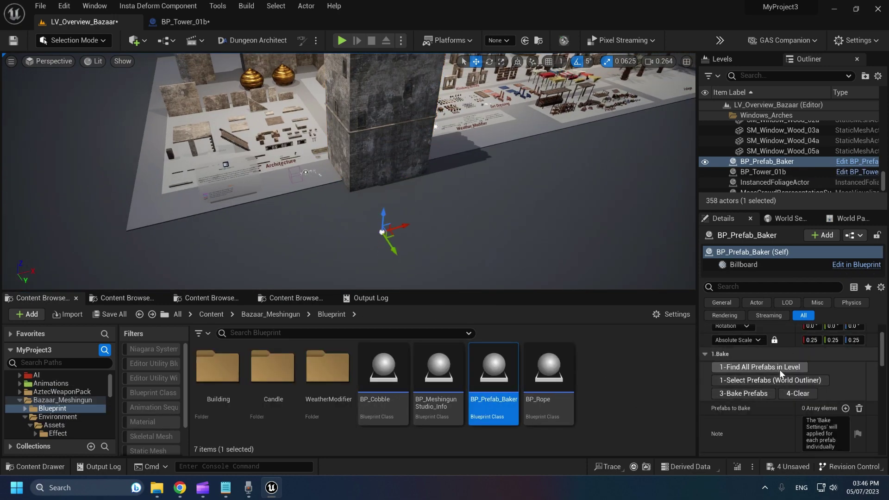
left_click(372, 119, "ctrl")
left_click(755, 160)
scroll(757, 154, "up", 5)
left_click(410, 134)
left_click(749, 151)
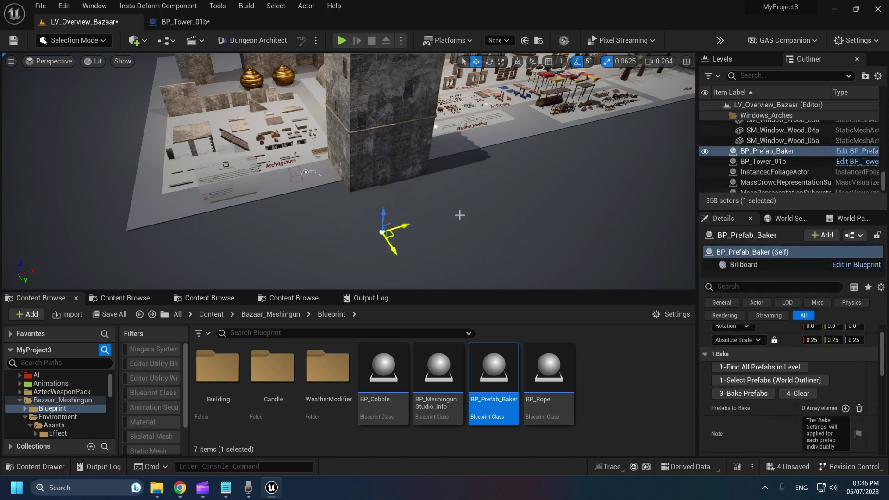
- Collect all prefabs in the level with BP_Prefab_Baker and bake them into static meshes
left_click(766, 162, "ctrl")
left_click(765, 161, "ctrl")
left_click(755, 369)
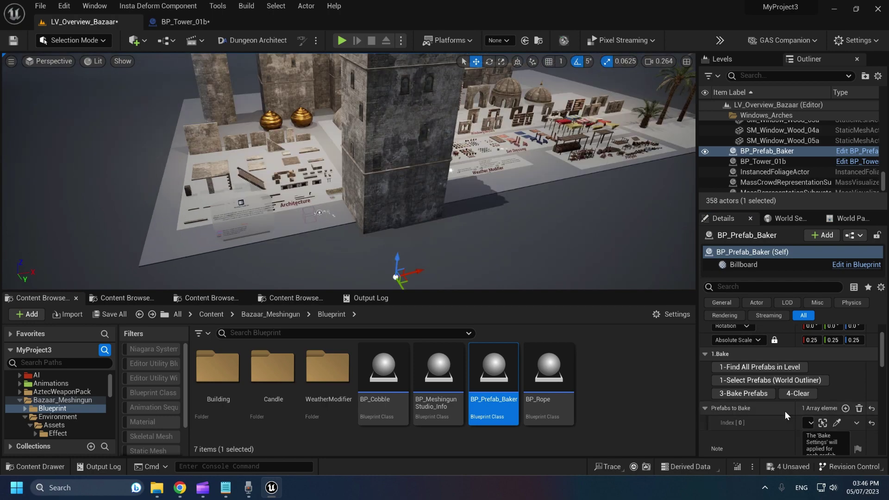
left_click(743, 393)
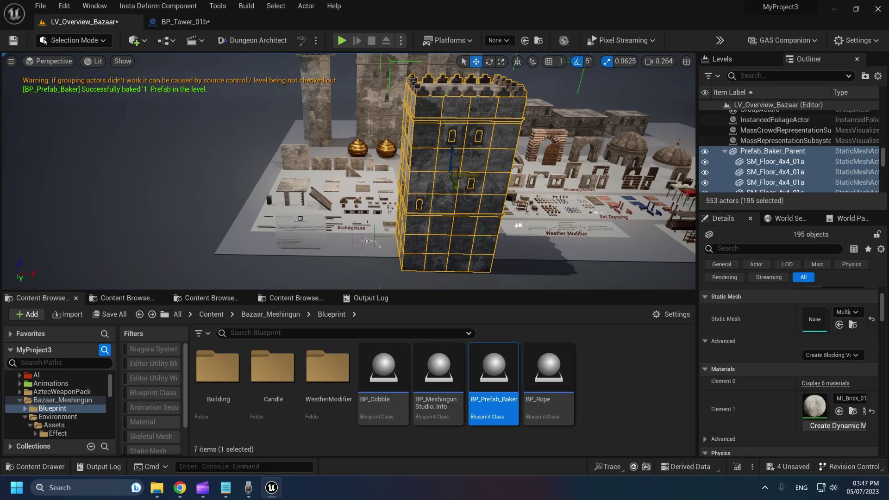
- Ungroup the baked tower's meshes and detach them from Prefab_Baker_Parent
left_click_drag(468, 175, 442, 175)
right_click(760, 170)
mouse_move(749, 351)
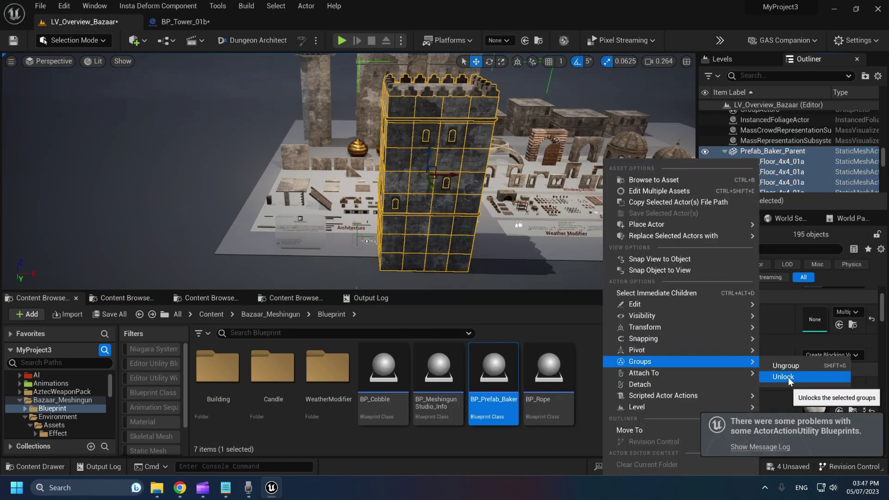
left_click(787, 367)
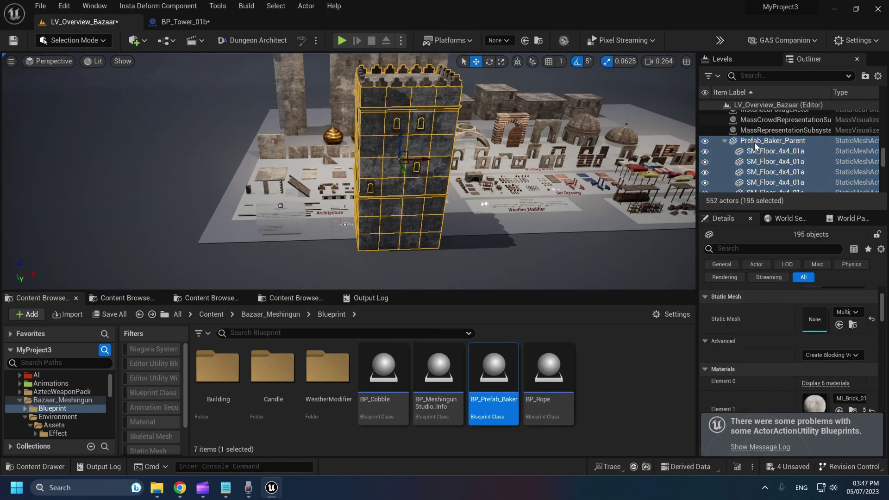
right_click(759, 147)
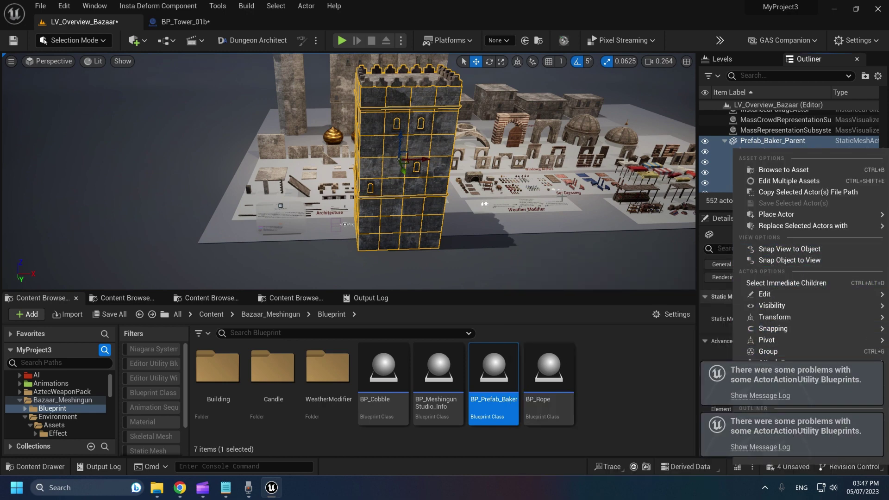
left_click(770, 374)
- Select all of the baked tower's separate meshes, from the floors through the SM_WindowPanel_02a pieces, and delete them
right_click_drag(546, 222, 538, 227)
left_click(766, 141)
left_click(778, 168, "shift")
scroll(776, 171, "down", 15)
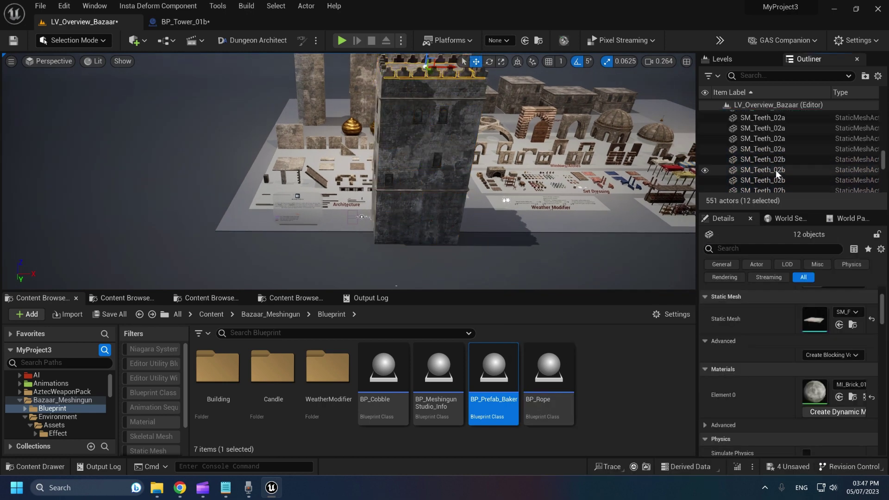
left_click(770, 162, "shift")
scroll(784, 176, "down", 15)
left_click(776, 187, "shift")
scroll(776, 188, "down", 3)
left_click(774, 187, "shift")
scroll(774, 187, "down", 2)
left_click(768, 164, "shift")
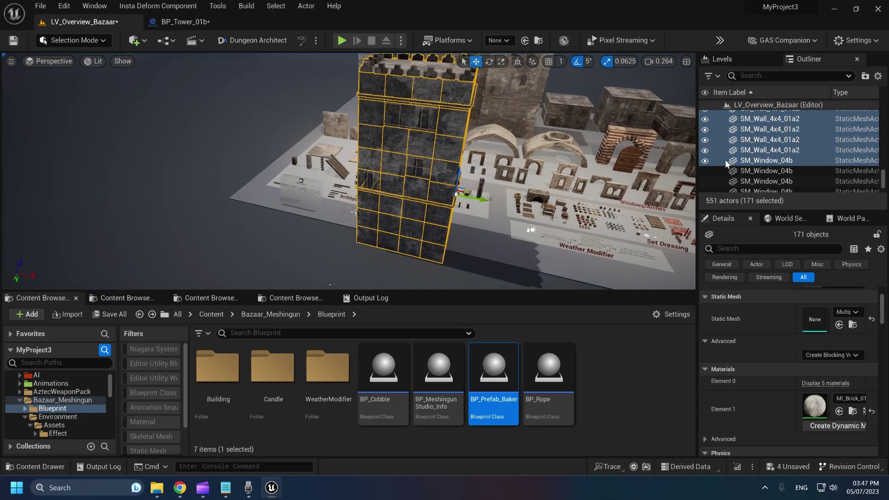
scroll(776, 188, "down", 8)
left_click(775, 187, "shift")
right_click_drag(510, 185, 486, 176)
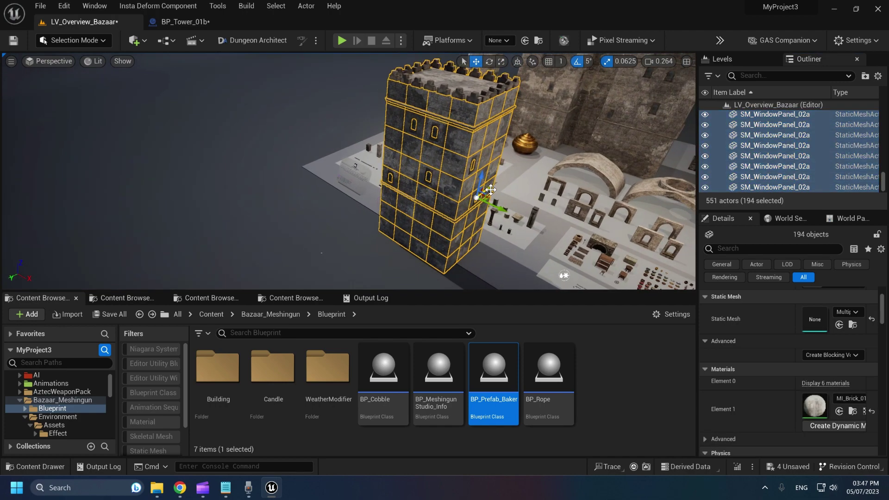
left_click_drag(499, 198, 319, 197)
key("Delete")
right_click_drag(394, 176, 416, 199)
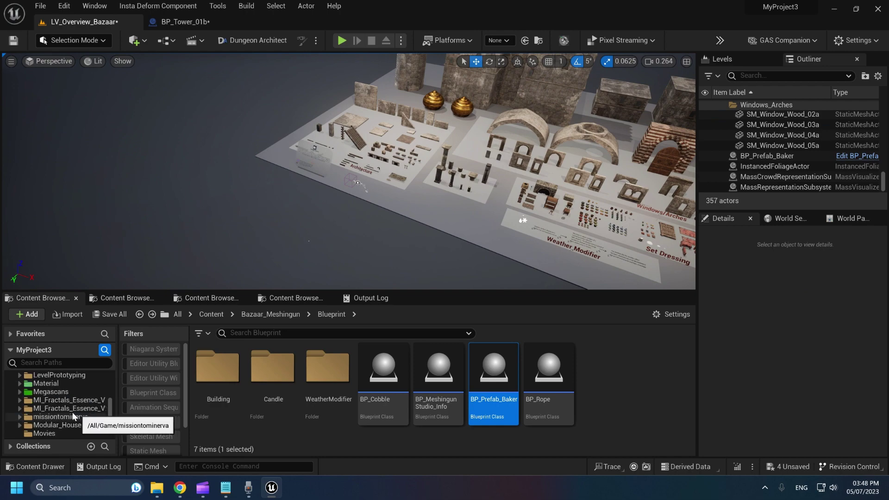
- Place the KB3D_MTM_BldgMdRoverGarage_A building from the missiontominerva Actors folder in the level
double_click(58, 416)
left_click(49, 424)
right_click_drag(314, 268, 352, 250)
scroll(270, 371, "down", 4)
scroll(273, 373, "up", 3)
scroll(281, 375, "down", 2)
left_click_drag(221, 405, 460, 239)
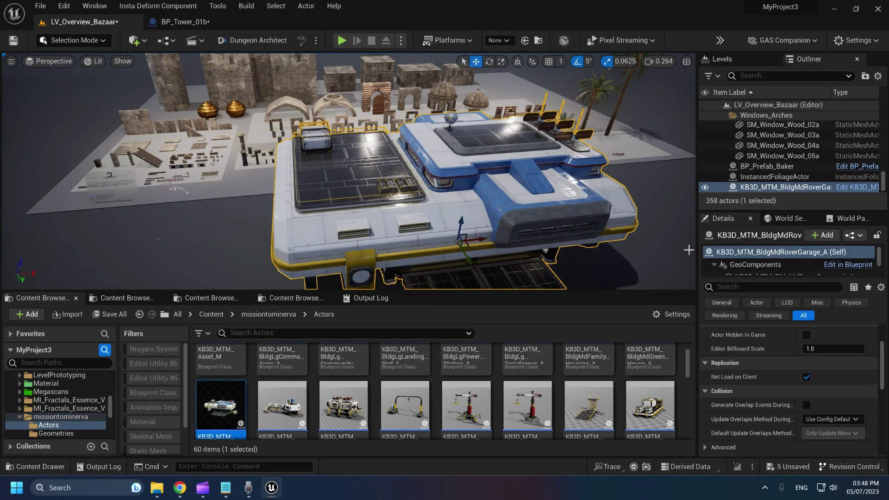
- Change the rover garage blueprint's parent class to BP Prefab Parent, compile it and return to the level
left_click(856, 187)
left_click(618, 41)
left_click(789, 109)
left_click(759, 142)
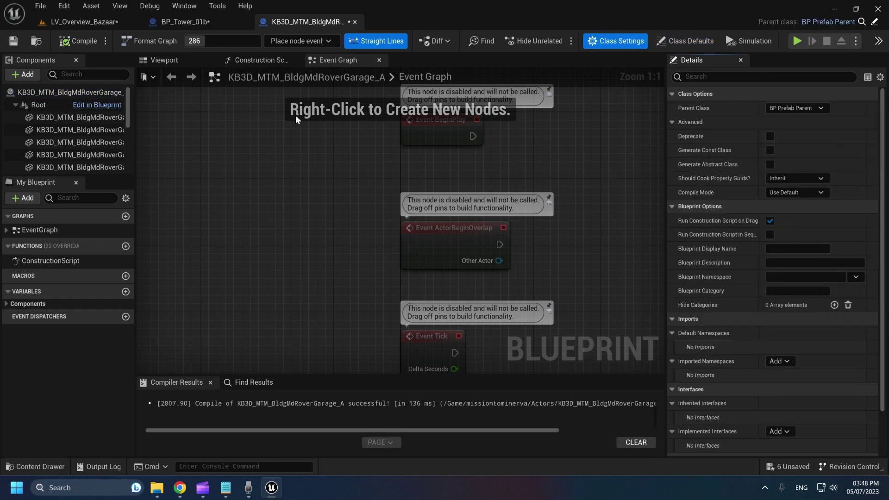
left_click(71, 42)
left_click(84, 22)
- Select BP_Prefab_Baker and collect all prefabs in the level for baking
scroll(317, 217, "down", 5)
left_click(769, 167)
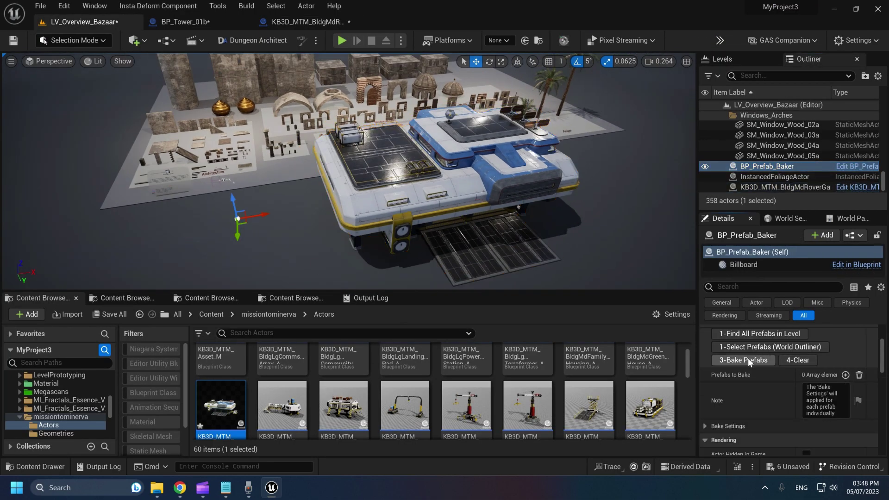
left_click(743, 335)
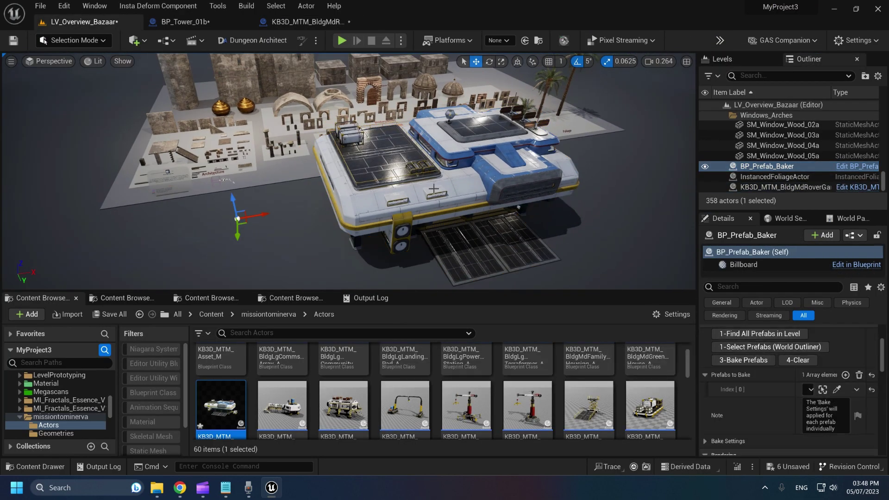
- Bake the collected rover garage prefab into static meshes and select all of the resulting actors
left_click(741, 361)
right_click(764, 174)
mouse_move(642, 363)
left_click(788, 375)
right_click(775, 172)
left_click(729, 293)
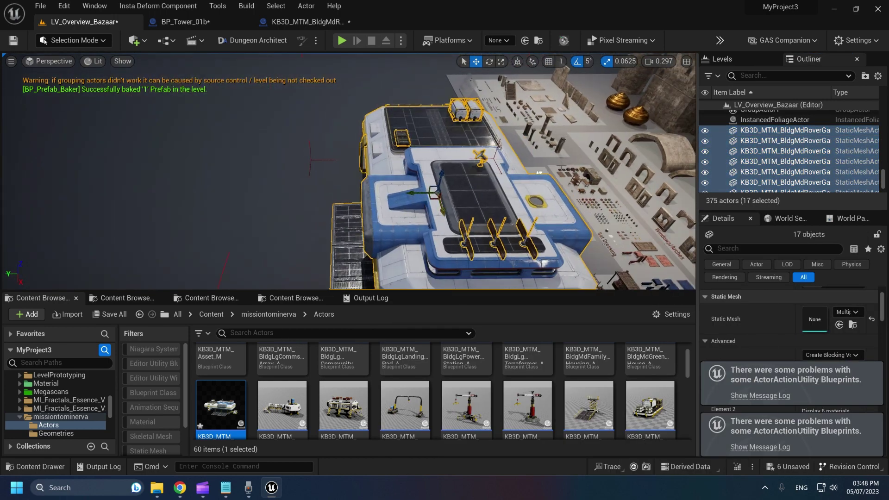
- Inspect the baked rover garage from several angles, selecting its separate meshes individually and as a range
left_click_drag(252, 201, 190, 201)
left_click(477, 158)
left_click(468, 182)
left_click_drag(468, 183, 621, 146, "alt")
left_click(387, 214)
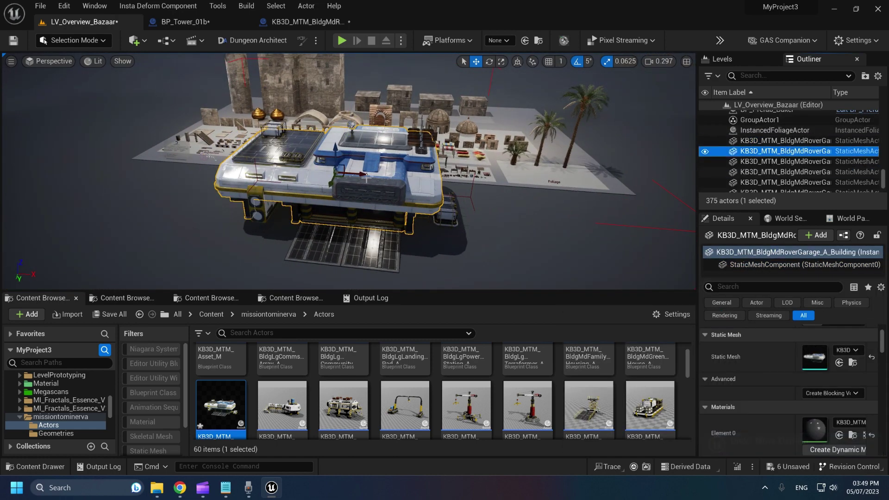
left_click(770, 179, "shift")
right_click_drag(491, 231, 518, 271)
left_click(518, 271)
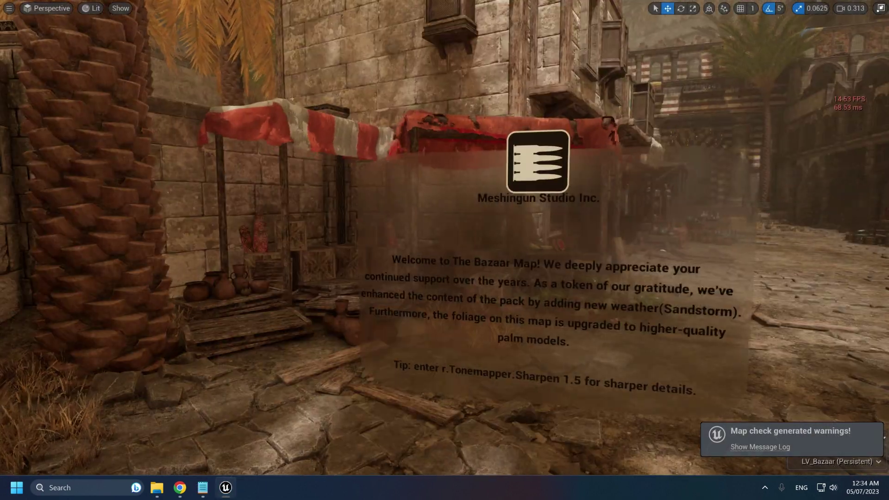
- Fly through the LV_Bazaar market street and check the scene in the Unlit view
right_click_drag(445, 249, 148, 209)
key("w")
key("w")
key("w")
key("alt+3")
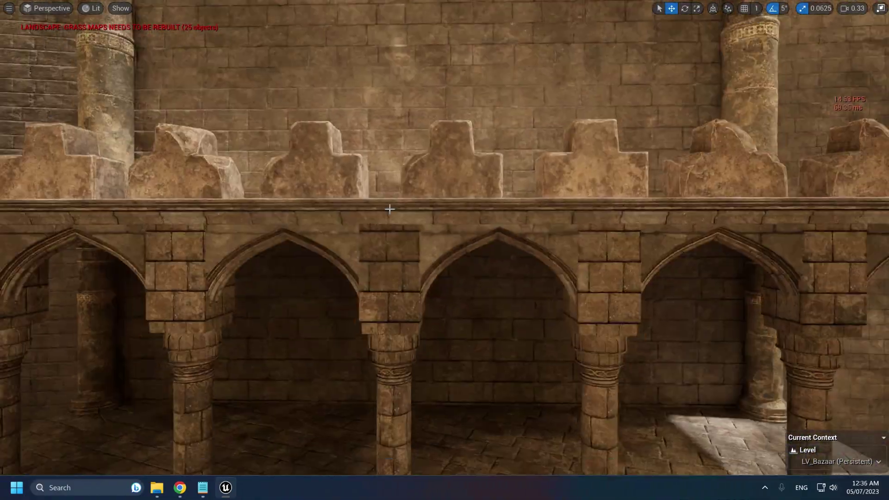
- Select the stone wall block between two arcade arches and undo the last move
left_click(391, 278)
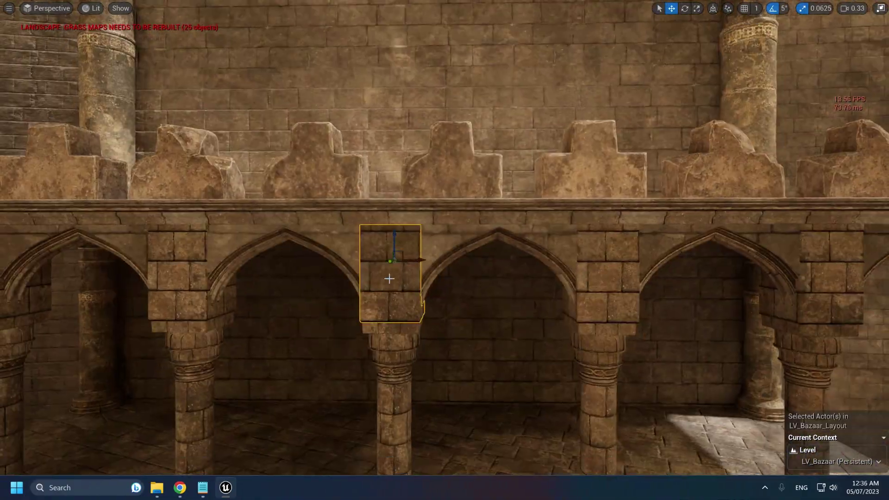
key("ctrl+z")
right_click(476, 272)
right_click_drag(476, 271, 472, 272)
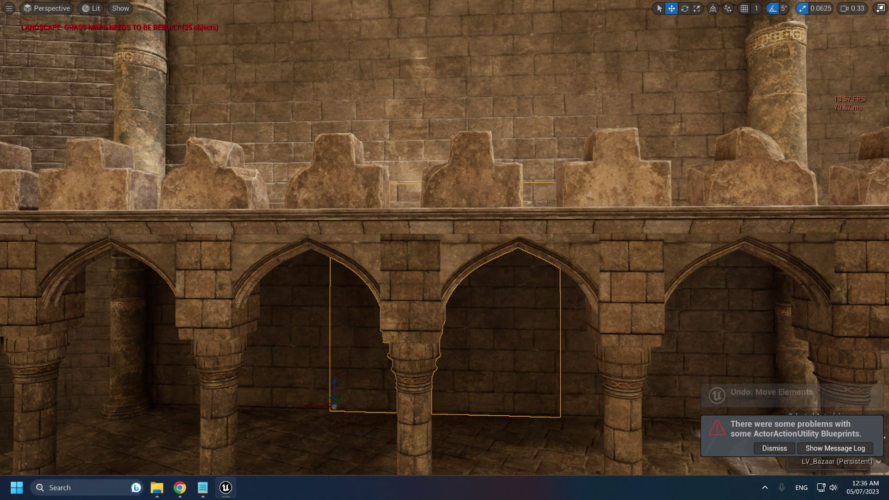
- Leave the full-screen viewport, check the materials of SM_Arch_05a47 and SM_Wall_2x1_01d59, and open MI_Trimsheet_Stone_01a
key("F11")
scroll(811, 379, "down", 1)
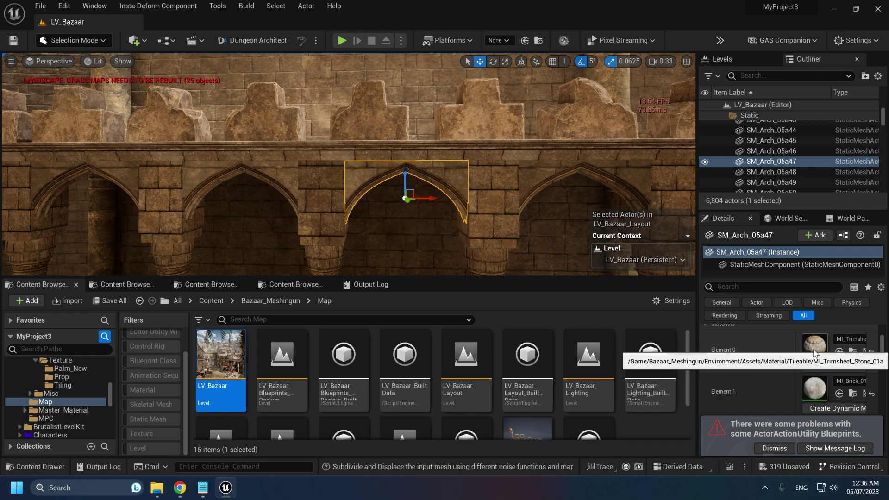
scroll(813, 377, "up", 1)
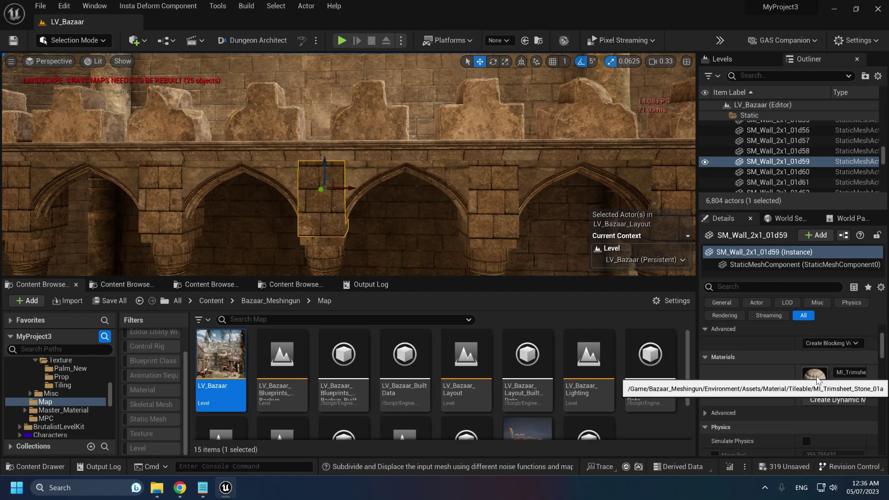
double_click(817, 380)
- Preview the trimsheet stone material on a plane and review its main and Layer_1 texture parameters
scroll(588, 238, "down", 6)
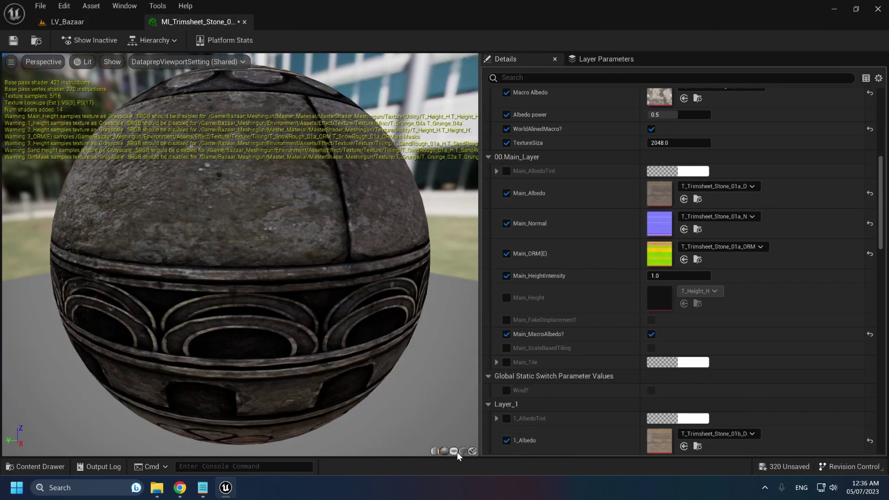
left_click(454, 450)
scroll(614, 145, "down", 15)
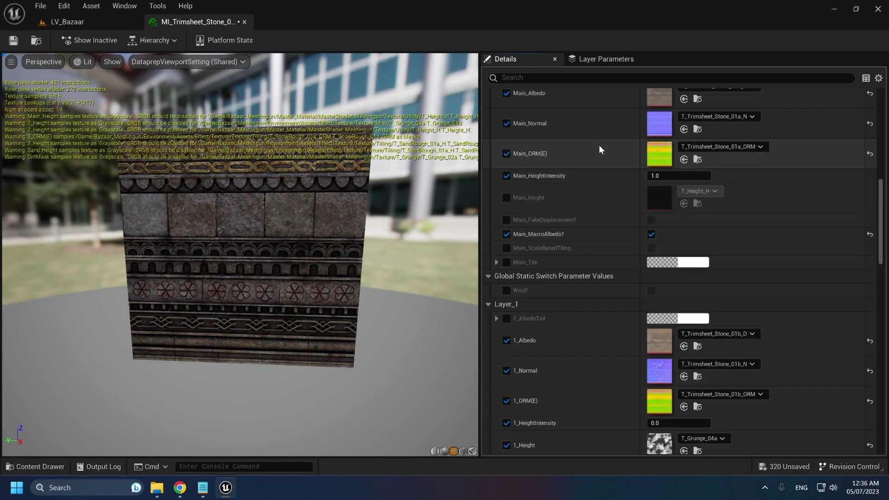
scroll(592, 176, "up", 18)
- Float the trimsheet material editor over the level as a separate window and set TextureSize to 2048
left_click_drag(199, 22, 423, 185)
scroll(632, 289, "down", 3)
key("Return")
type("2048")
key("Return")
scroll(684, 303, "up", 2)
scroll(673, 304, "up", 8)
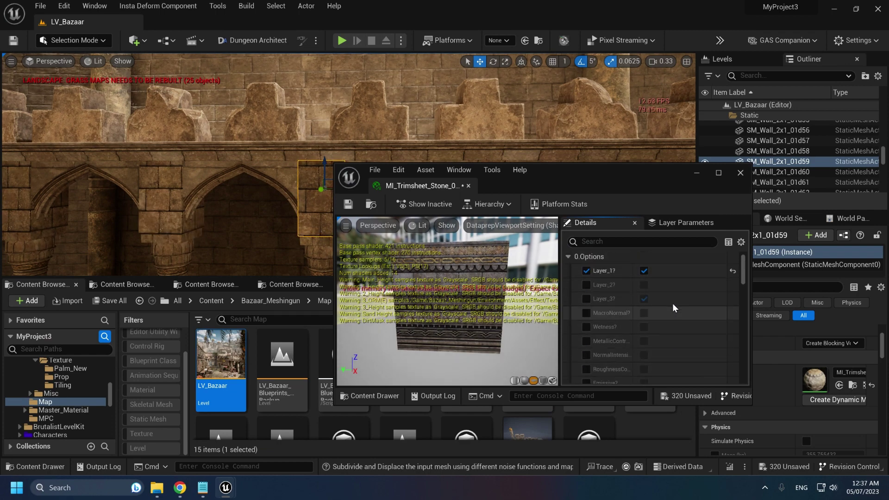
- Try a light blue colour for the material's Main_Tile parameter and cancel the colour change
scroll(651, 301, "down", 7)
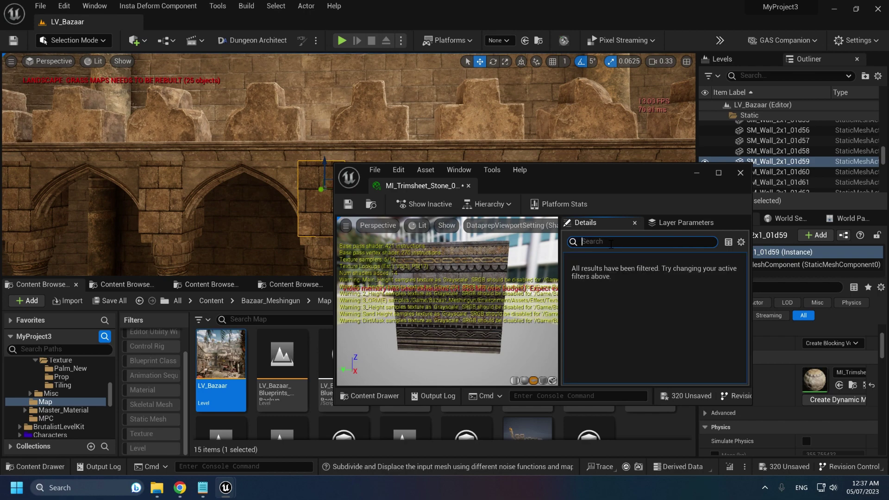
scroll(684, 314, "down", 8)
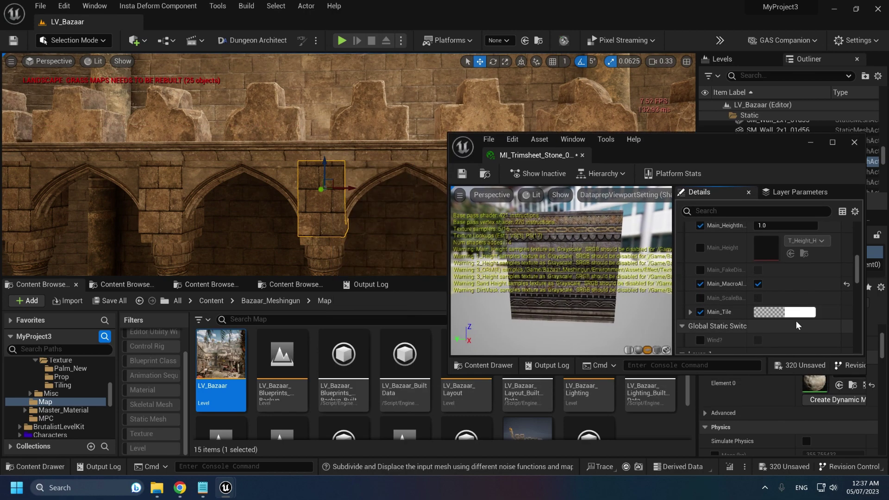
left_click(796, 315)
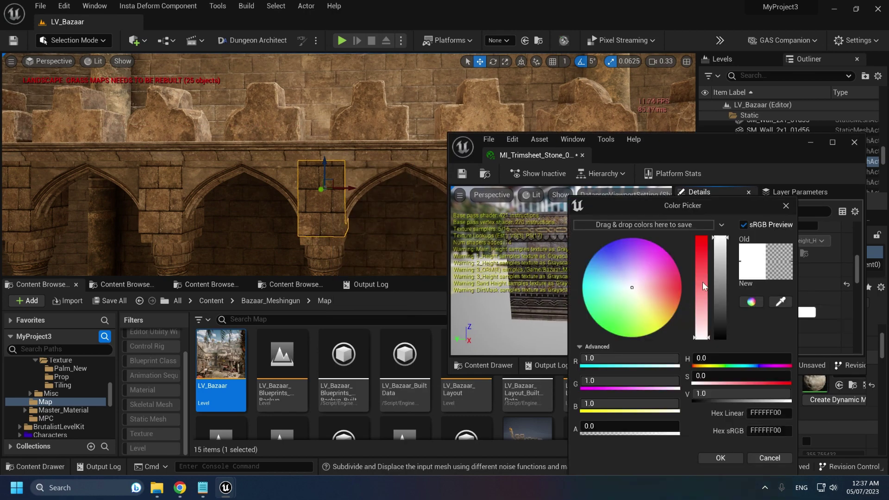
left_click_drag(702, 294, 698, 374)
mouse_move(719, 241)
left_mouse_down()
mouse_move(717, 321)
mouse_move(717, 232)
left_mouse_up()
mouse_move(628, 248)
left_mouse_down()
mouse_move(662, 287)
mouse_move(635, 241)
mouse_move(598, 278)
mouse_move(563, 274)
mouse_move(599, 242)
mouse_move(634, 345)
mouse_move(632, 288)
left_mouse_up()
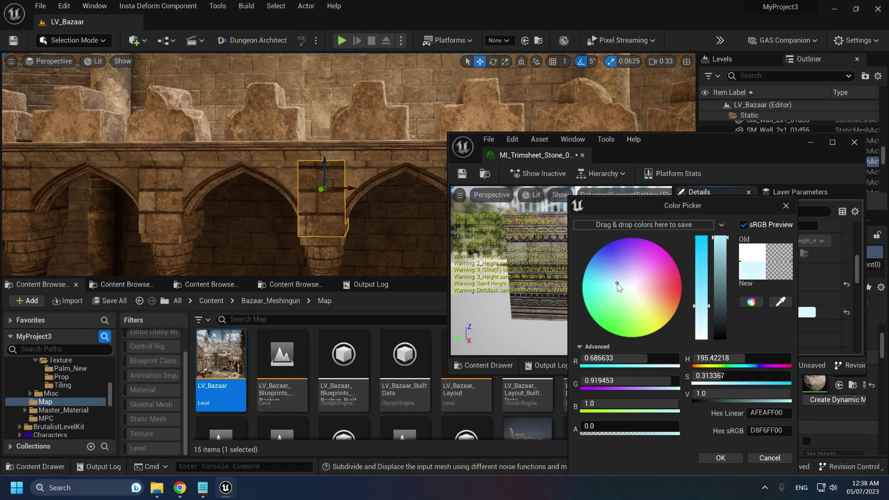
left_click(766, 458)
- Locate the selected wall block's mesh in the Architecture folder and examine its asset actions, including UV Editor
right_click_drag(447, 214, 440, 227)
key("w")
scroll(446, 214, "down", 1)
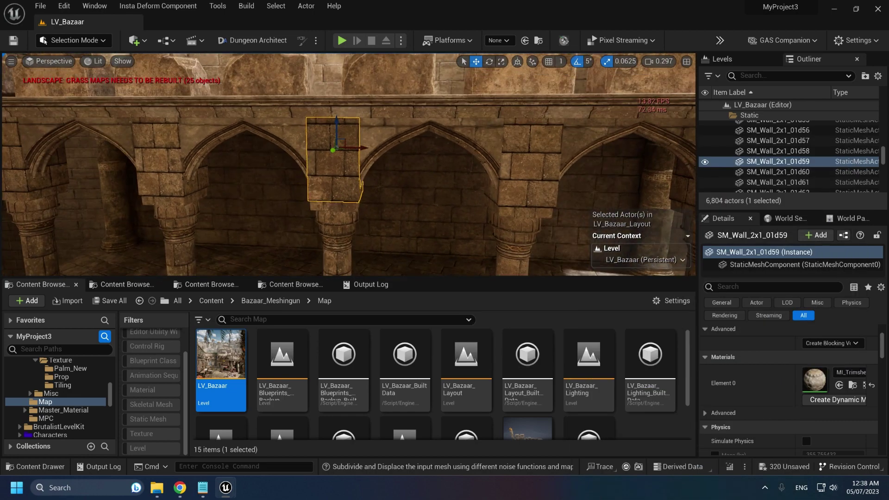
key("ctrl+b")
right_click(466, 411)
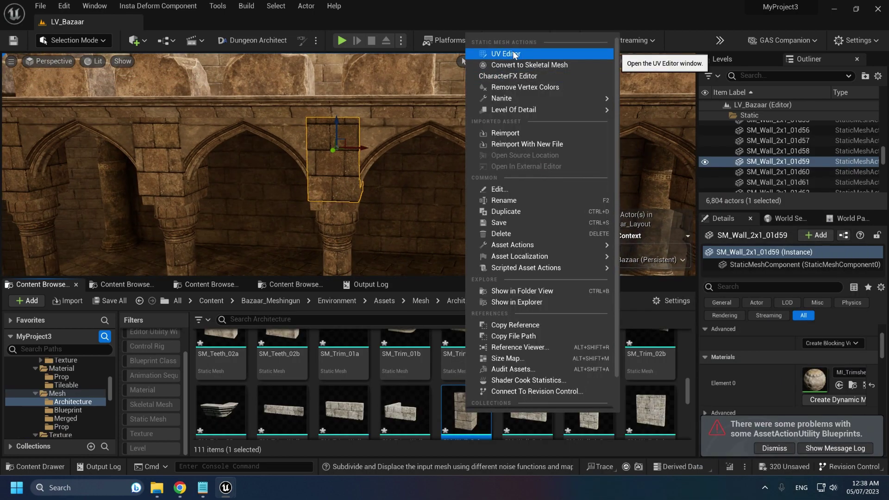
left_click(491, 9)
- Select the lattice window SM_Window_Wood_02a3 in the level and open its static mesh
key("w")
right_click_drag(399, 176, 398, 177)
key("w")
key("w")
scroll(398, 177, "down", 1)
left_click(399, 177)
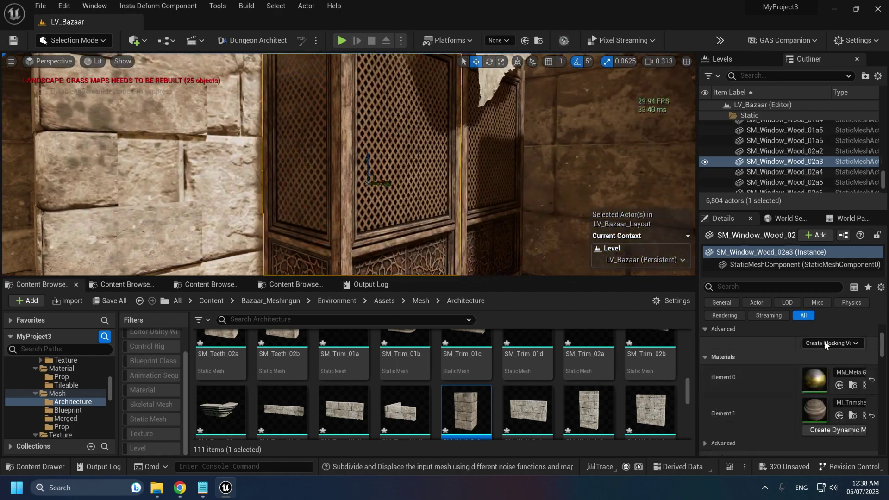
scroll(813, 353, "up", 3)
double_click(816, 387)
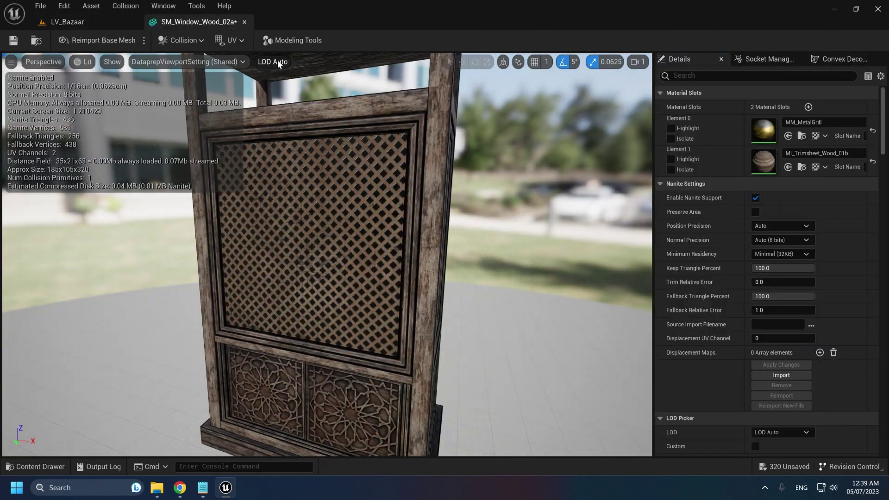
- Isolate the MM_MetalGrill and MI_Trimsheet_Wood_01b material slots of the window mesh one after the other
left_click(671, 139)
left_click(670, 139)
left_click(671, 169)
left_click(671, 170)
- Open the MM_MetalGrill material, set its blend mode to Masked, apply it and review the texture samples
double_click(762, 131)
scroll(565, 204, "down", 3)
left_click(104, 400)
left_click(104, 419)
left_click(379, 41)
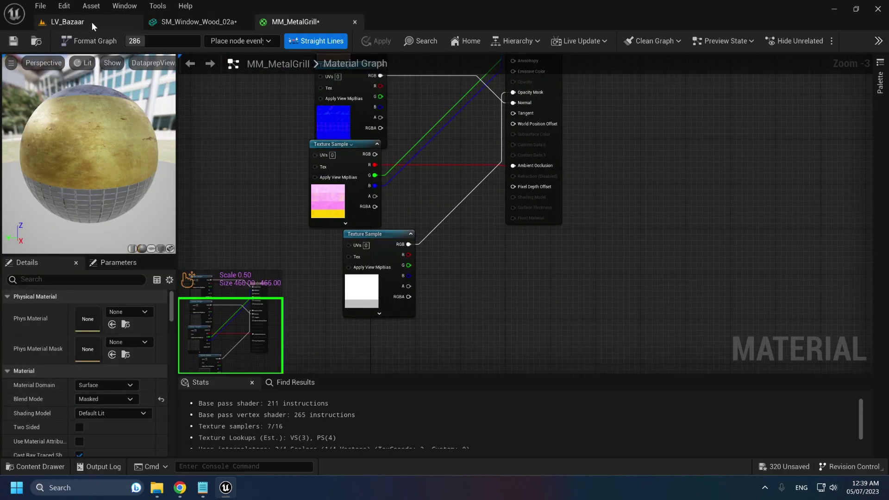
right_click_drag(329, 363, 374, 306)
- Return to the LV_Bazaar level and select the window panel SM_WindowPanel_01a6
left_click(91, 24)
right_click_drag(333, 204, 296, 148)
left_click(334, 204)
scroll(296, 199, "down", 1)
left_click(324, 120)
left_click(239, 158)
right_click_drag(239, 158, 250, 158)
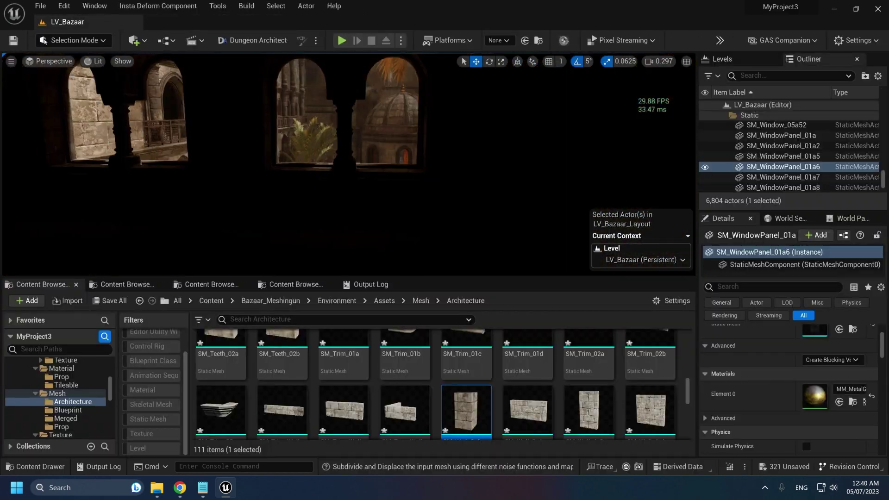
- Look around the dark interior in the Unlit view and switch the viewport back to Lit
key("alt+3")
right_click_drag(347, 164, 371, 180)
key("alt+4")
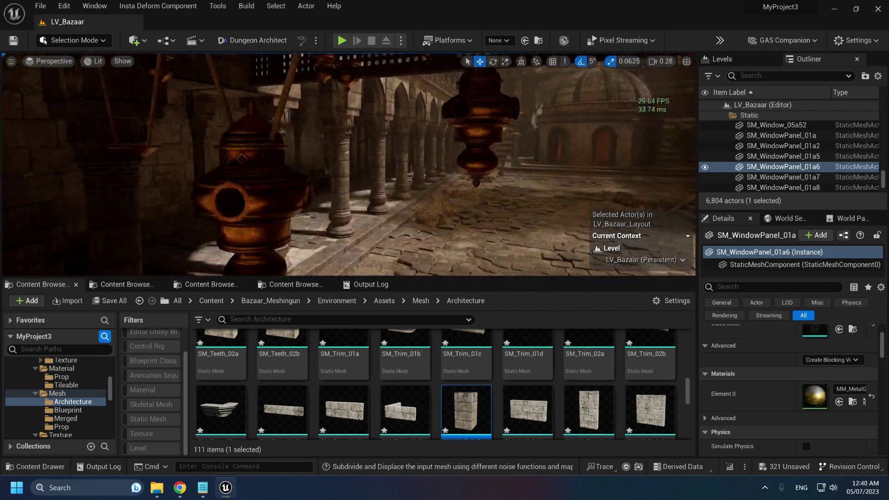